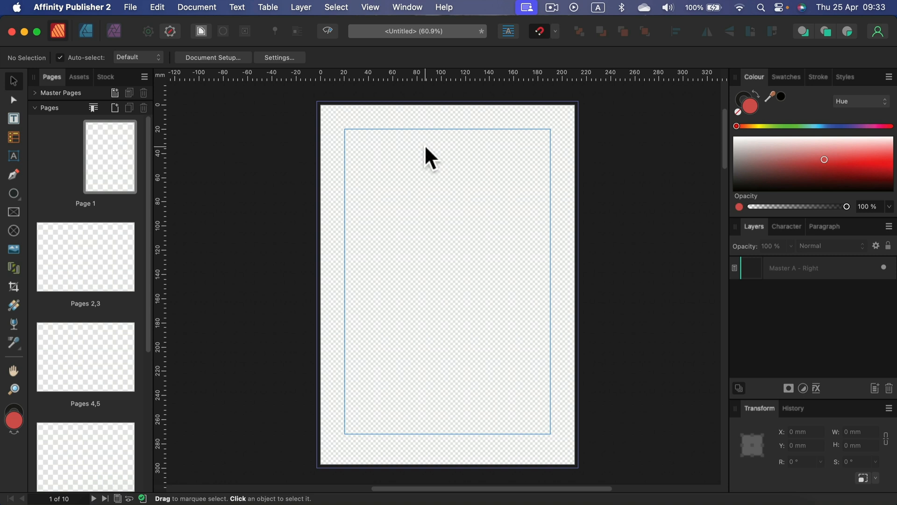
Step: Turn off the transparent background for the whole document
{"action": "left_click", "coordinate": [211, 57]}
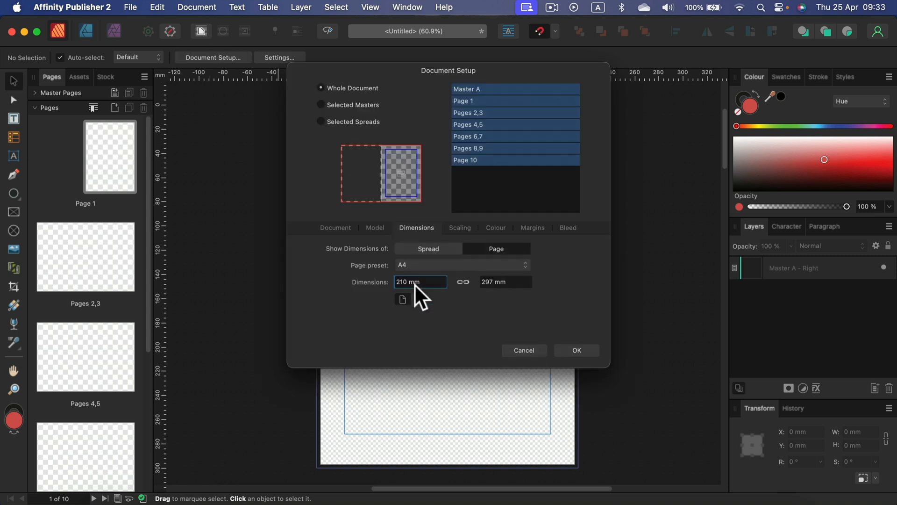
{"action": "left_click", "coordinate": [494, 228]}
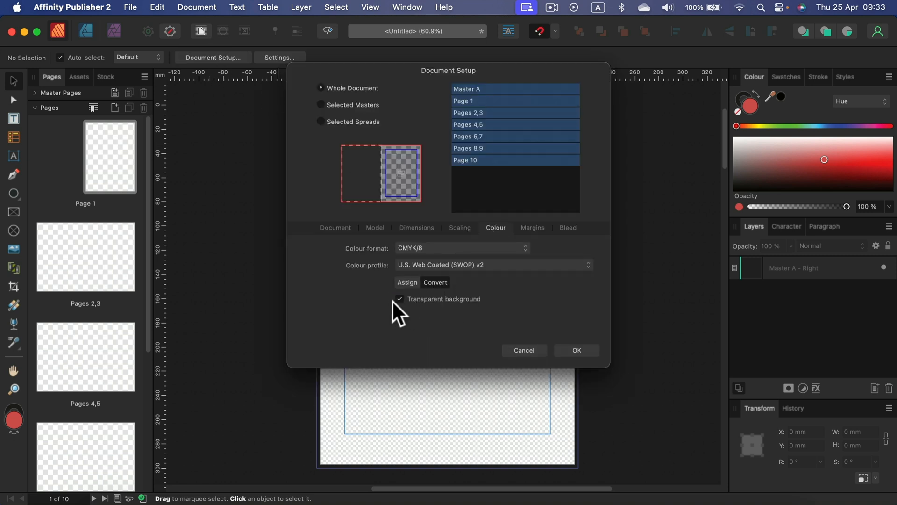
{"action": "left_click", "coordinate": [399, 299]}
{"action": "left_click", "coordinate": [579, 351]}
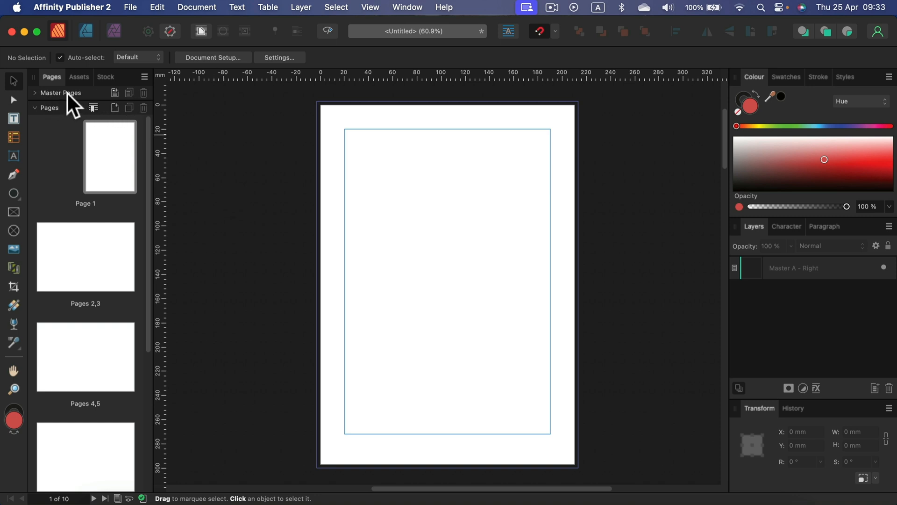
Step: Open Master A for editing and draw a 426 × 303 mm rectangle covering the whole spread out to the bleed
{"action": "left_click", "coordinate": [38, 92]}
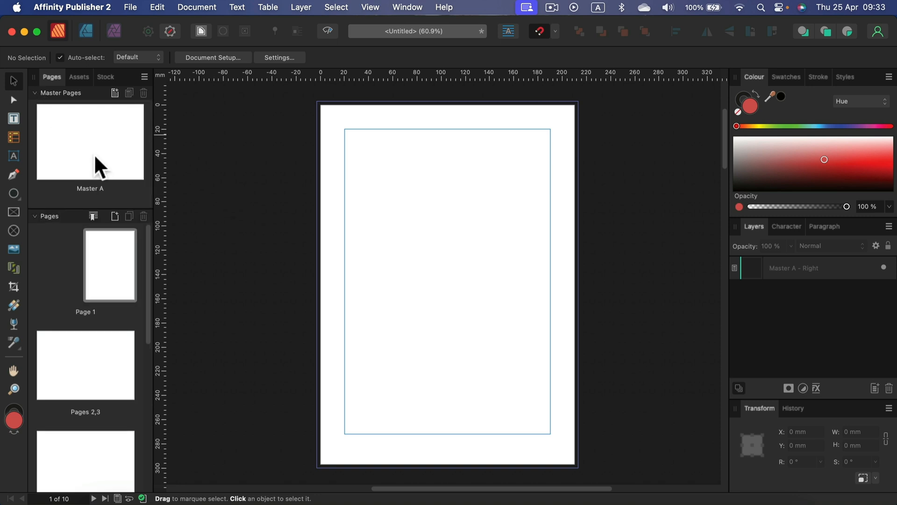
{"action": "double_click", "coordinate": [60, 131]}
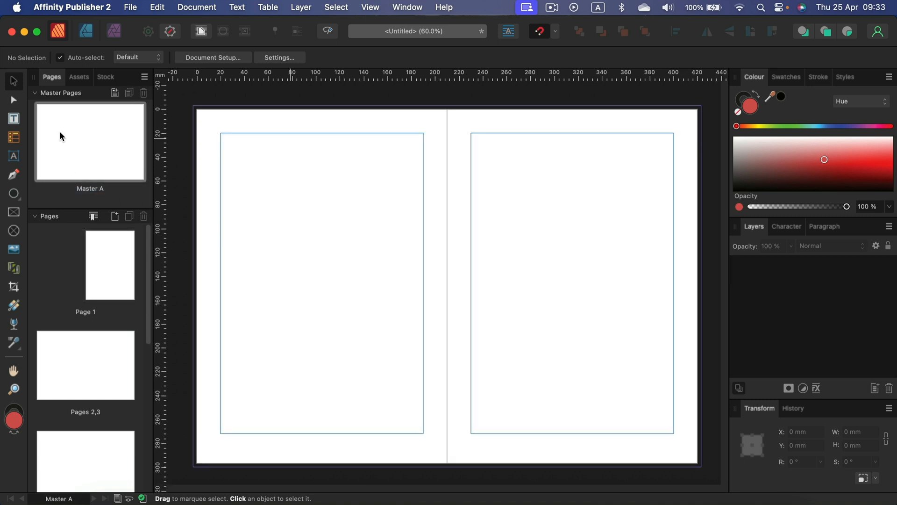
{"action": "left_click", "coordinate": [14, 193]}
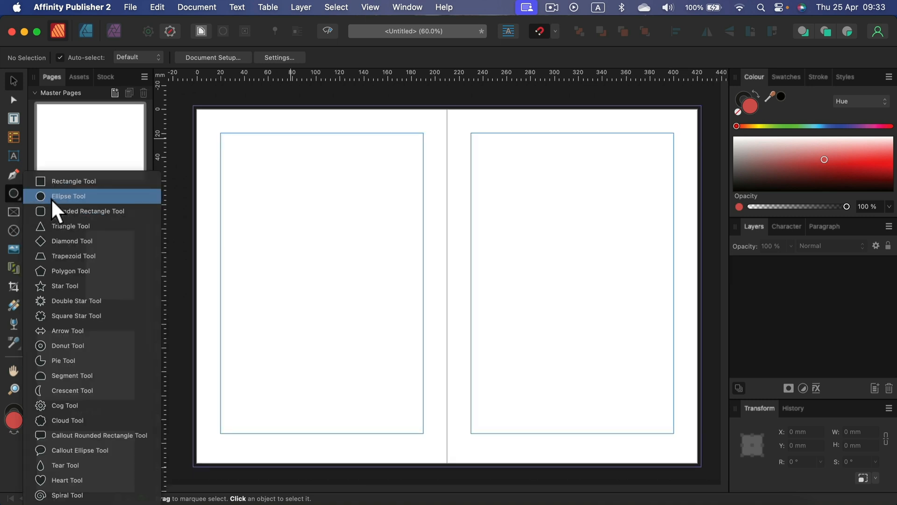
{"action": "left_click", "coordinate": [64, 181]}
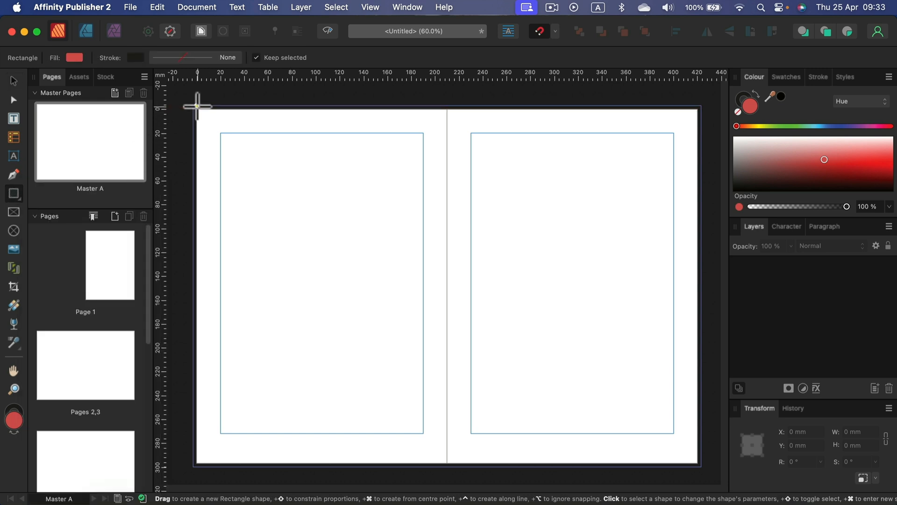
{"action": "mouse_move", "coordinate": [194, 107]}
{"action": "left_mouse_down"}
{"action": "mouse_move", "coordinate": [272, 182]}
{"action": "mouse_move", "coordinate": [582, 321]}
{"action": "mouse_move", "coordinate": [660, 459]}
{"action": "mouse_move", "coordinate": [701, 465]}
{"action": "left_mouse_up"}
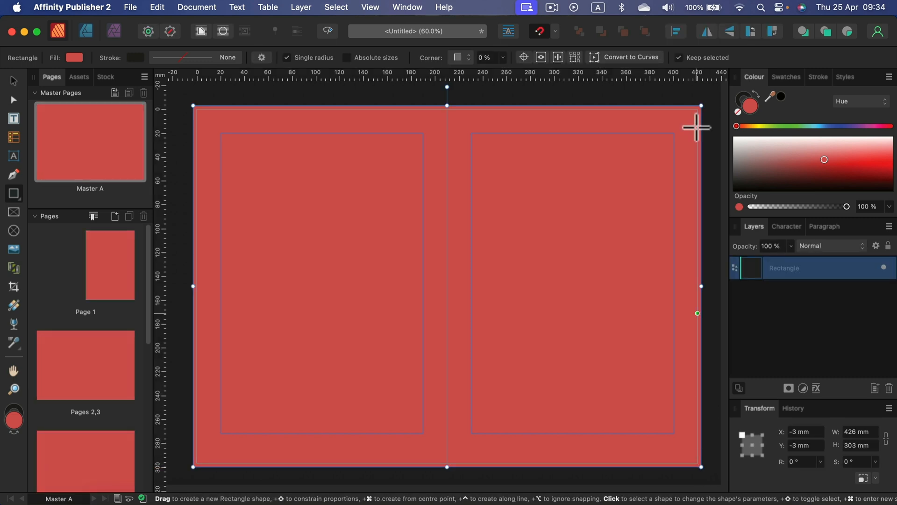
Step: Remove the master page rectangle's stroke and change its fill to a muted dark green
{"action": "left_click", "coordinate": [744, 99]}
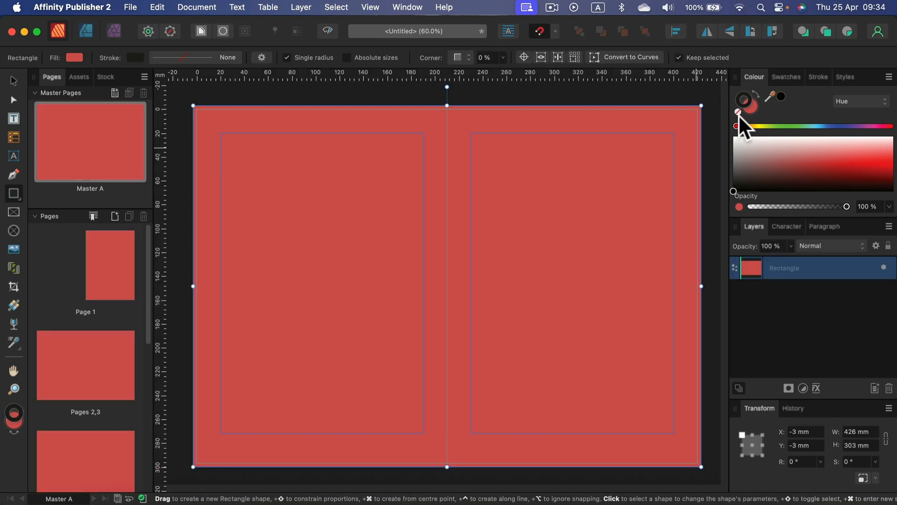
{"action": "left_click", "coordinate": [738, 112]}
{"action": "left_click", "coordinate": [752, 107]}
{"action": "mouse_move", "coordinate": [756, 126]}
{"action": "left_mouse_down"}
{"action": "mouse_move", "coordinate": [890, 129]}
{"action": "mouse_move", "coordinate": [804, 139]}
{"action": "mouse_move", "coordinate": [827, 184]}
{"action": "mouse_move", "coordinate": [844, 161]}
{"action": "mouse_move", "coordinate": [797, 180]}
{"action": "mouse_move", "coordinate": [796, 170]}
{"action": "left_mouse_up"}
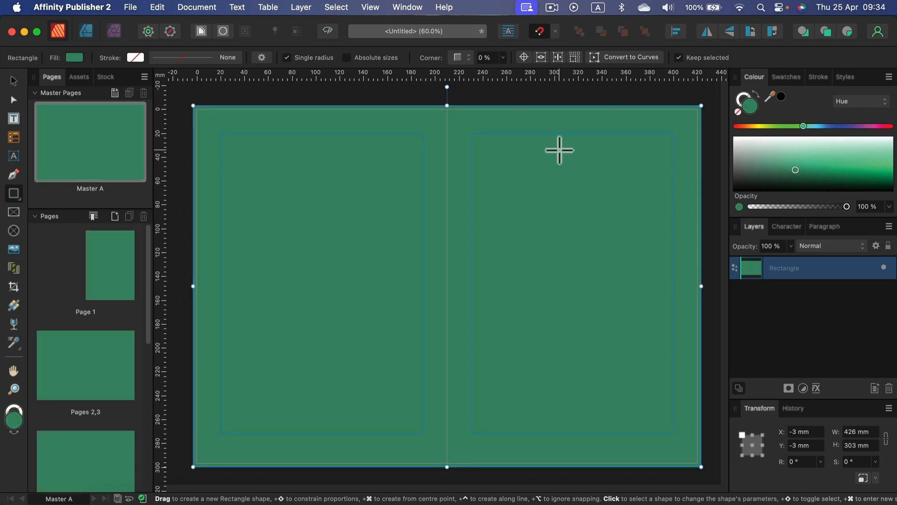
Step: Switch the colour picker to the Wheel mode and recolour the rectangle bright green (0CE200)
{"action": "left_click", "coordinate": [888, 76]}
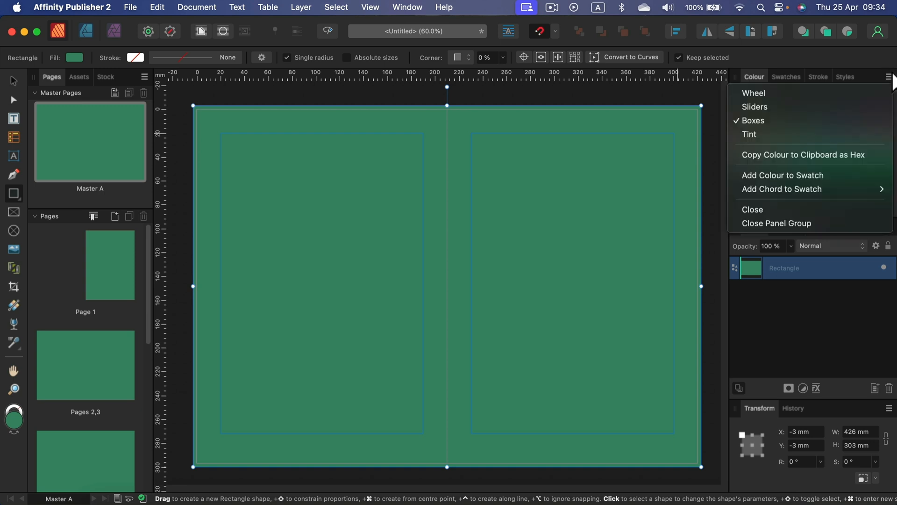
{"action": "left_click", "coordinate": [873, 88]}
{"action": "left_click_drag", "start_coordinate": [823, 106], "coordinate": [853, 138]}
{"action": "left_click", "coordinate": [821, 139]}
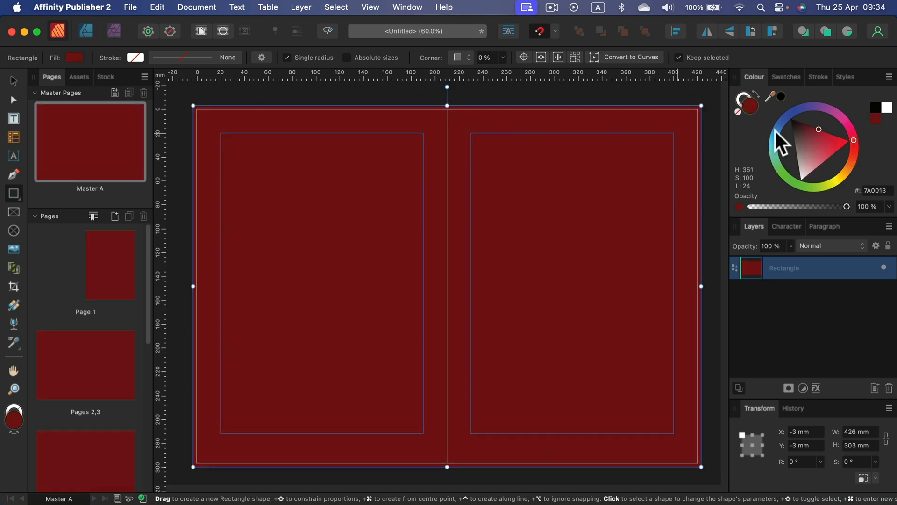
{"action": "left_click", "coordinate": [775, 130]}
{"action": "left_click_drag", "start_coordinate": [785, 146], "coordinate": [790, 192]}
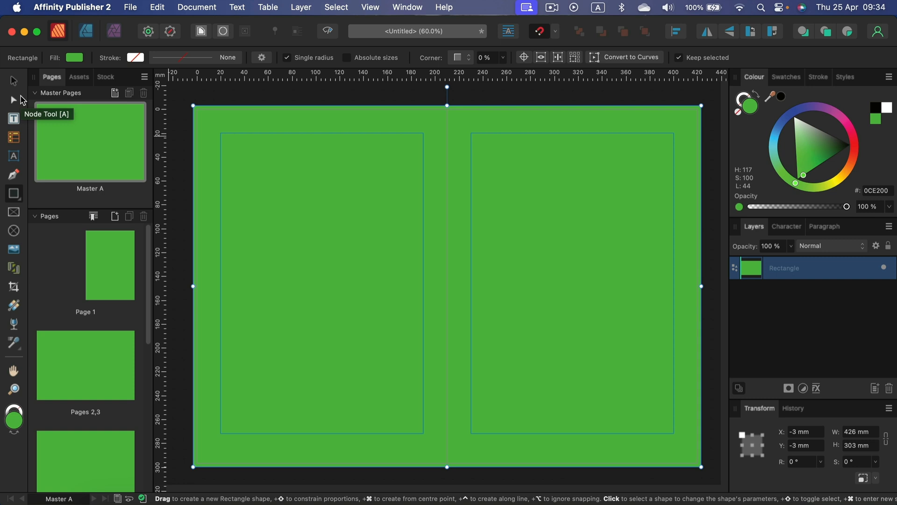
Step: Shrink the green rectangle from its lower edge to a band about 77 mm high across the upper part of the spread
{"action": "left_click", "coordinate": [14, 83]}
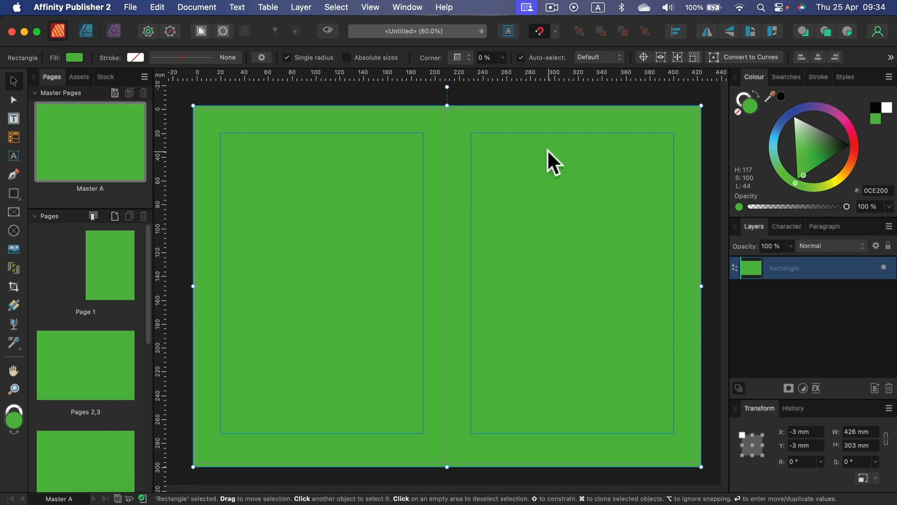
{"action": "mouse_move", "coordinate": [401, 124]}
{"action": "left_mouse_down"}
{"action": "mouse_move", "coordinate": [599, 384]}
{"action": "mouse_move", "coordinate": [386, 119]}
{"action": "mouse_move", "coordinate": [399, 117]}
{"action": "left_mouse_up"}
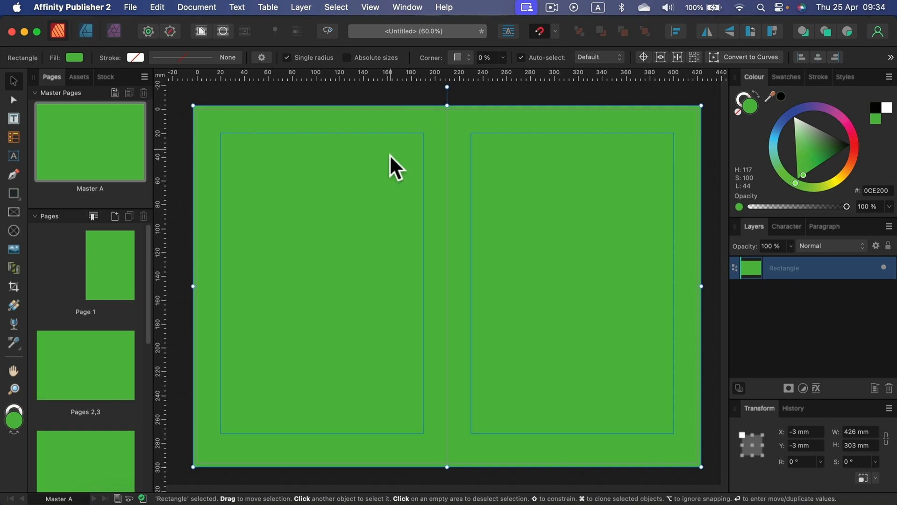
{"action": "left_click", "coordinate": [389, 90]}
{"action": "left_click", "coordinate": [469, 137]}
{"action": "left_click_drag", "start_coordinate": [446, 467], "coordinate": [468, 197]}
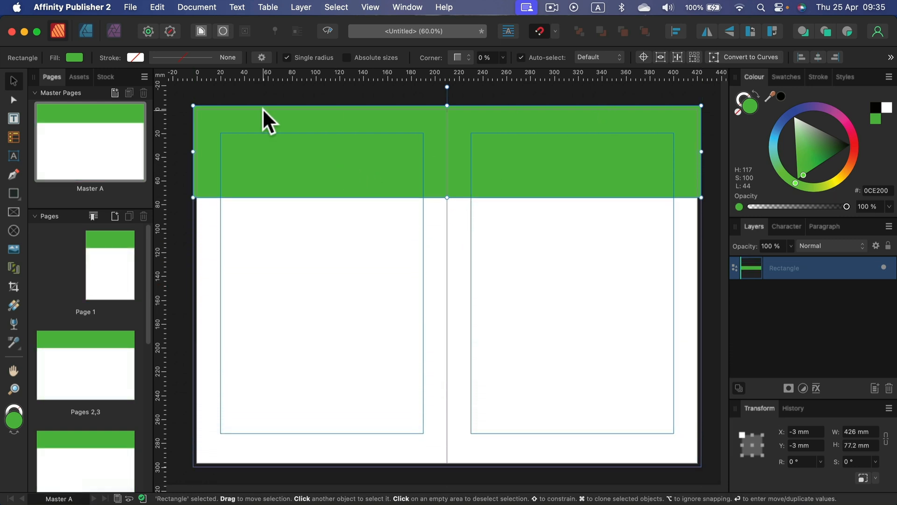
Step: Duplicate the green band directly below itself, extend the copy to the lower bleed edge, about 226 mm high, and fill it blue (0094E2)
{"action": "key", "text": "super+j"}
{"action": "left_click_drag", "start_coordinate": [377, 152], "coordinate": [377, 234]}
{"action": "left_click_drag", "start_coordinate": [447, 290], "coordinate": [459, 466]}
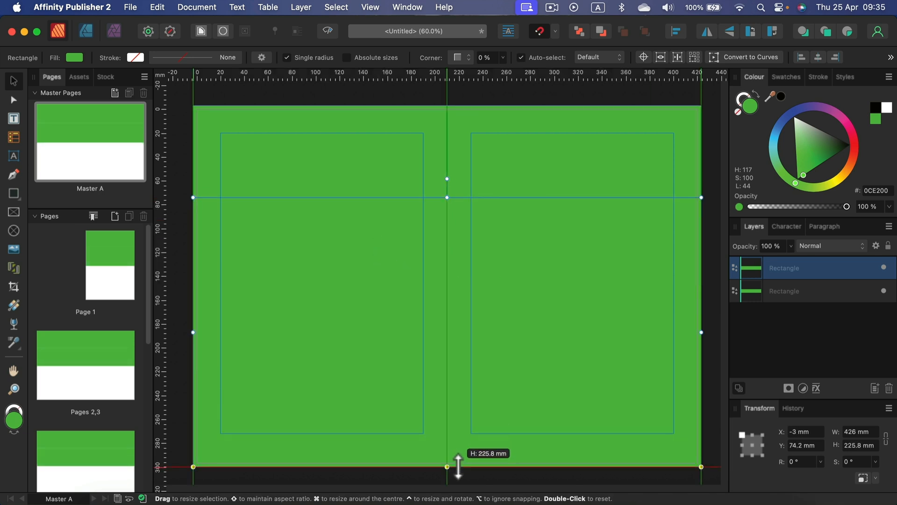
{"action": "left_click", "coordinate": [776, 130]}
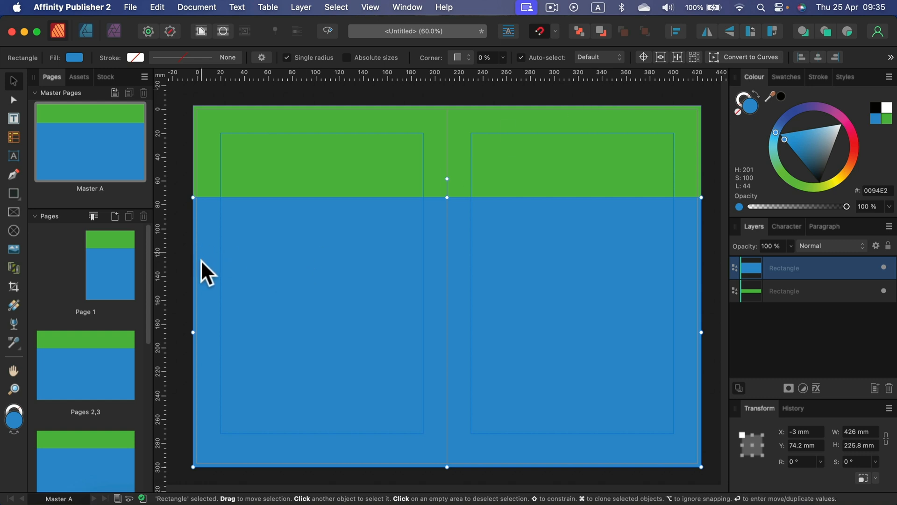
Step: Check the master design on the page thumbnails, and delete the blue and green rectangles from Master A
{"action": "scroll", "coordinate": [124, 281], "scroll_direction": "down", "scroll_amount": 10}
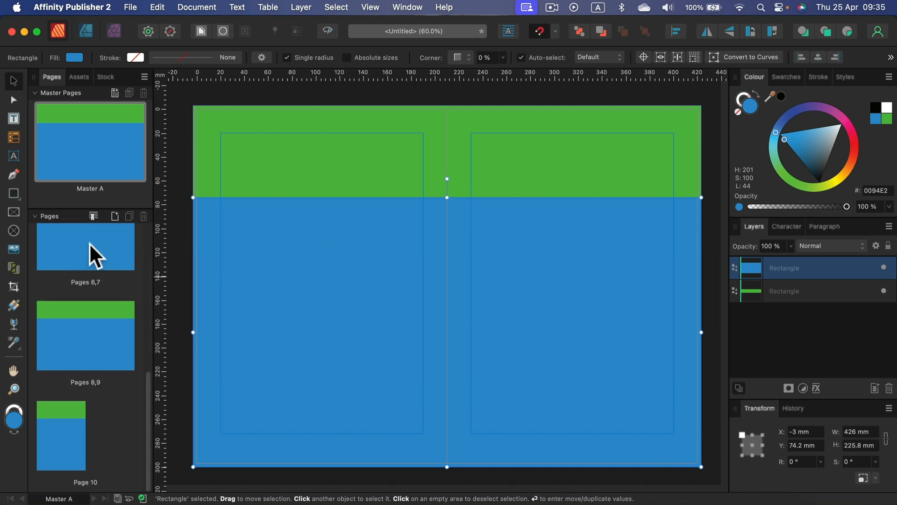
{"action": "scroll", "coordinate": [89, 436], "scroll_direction": "up", "scroll_amount": 10}
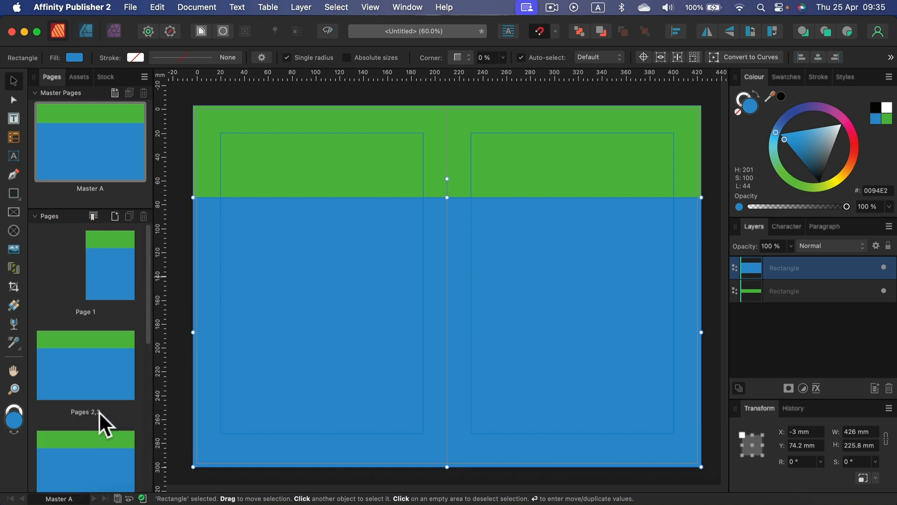
{"action": "key", "text": "BackSpace"}
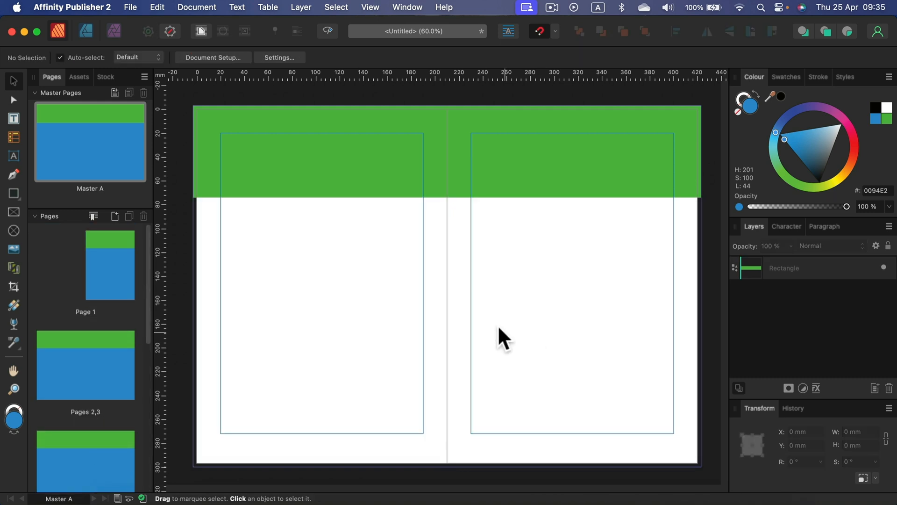
{"action": "left_click", "coordinate": [424, 133]}
{"action": "key", "text": "BackSpace"}
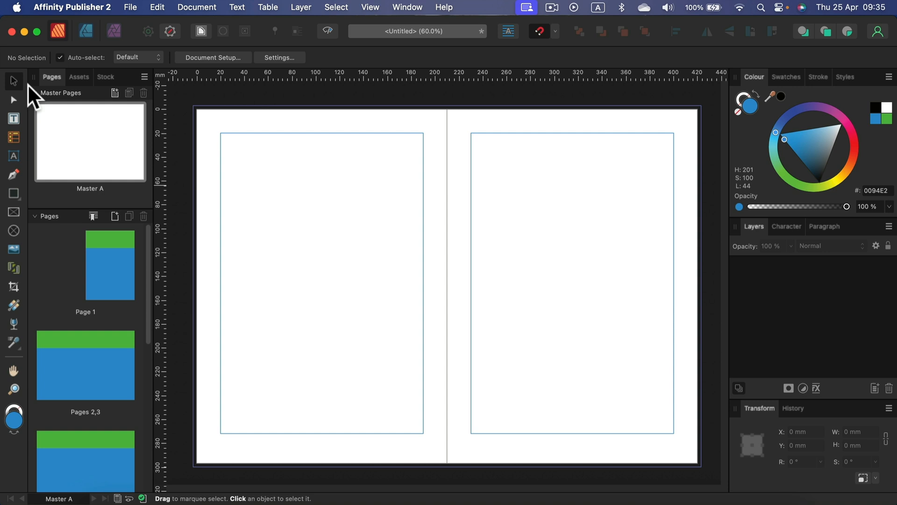
Step: Collapse the master pages list, open the pages 4,5 spread and draw a blue 426 × 303 mm rectangle covering it out to the bleed
{"action": "left_click", "coordinate": [36, 93]}
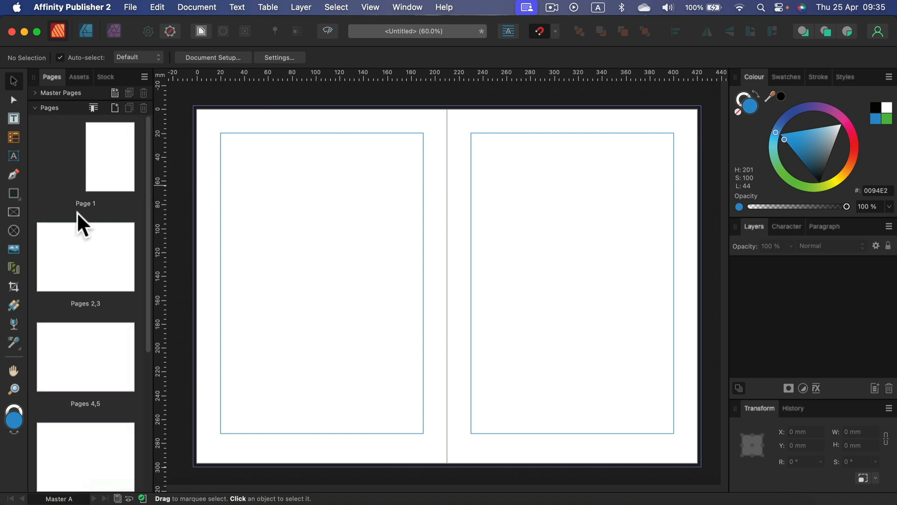
{"action": "scroll", "coordinate": [79, 229], "scroll_direction": "down", "scroll_amount": 2}
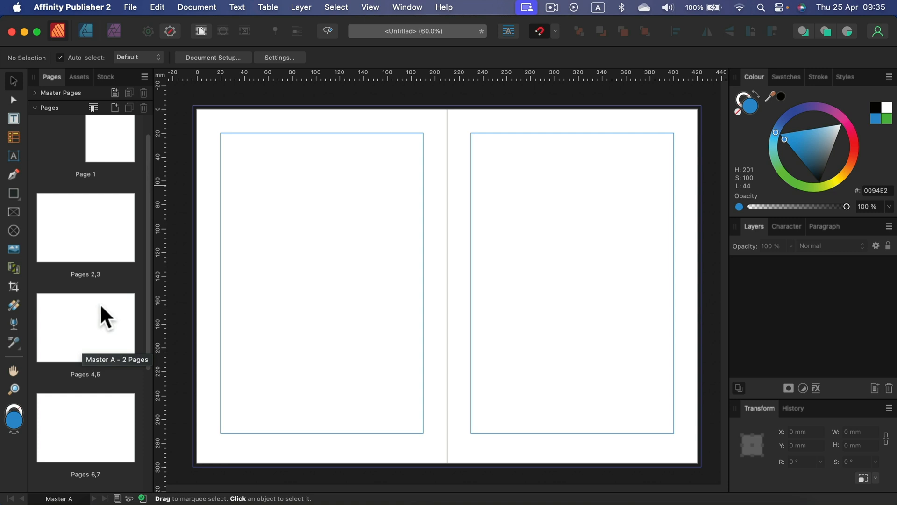
{"action": "left_click", "coordinate": [78, 324]}
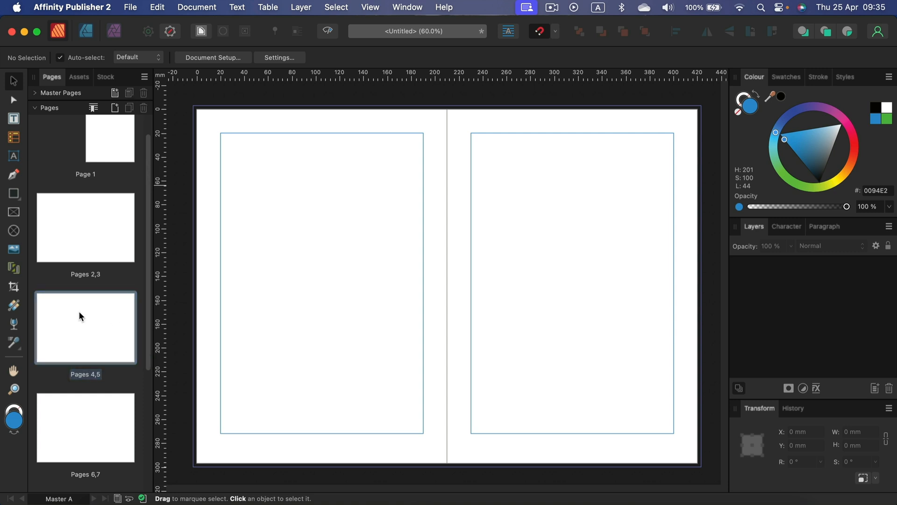
{"action": "left_click", "coordinate": [13, 194]}
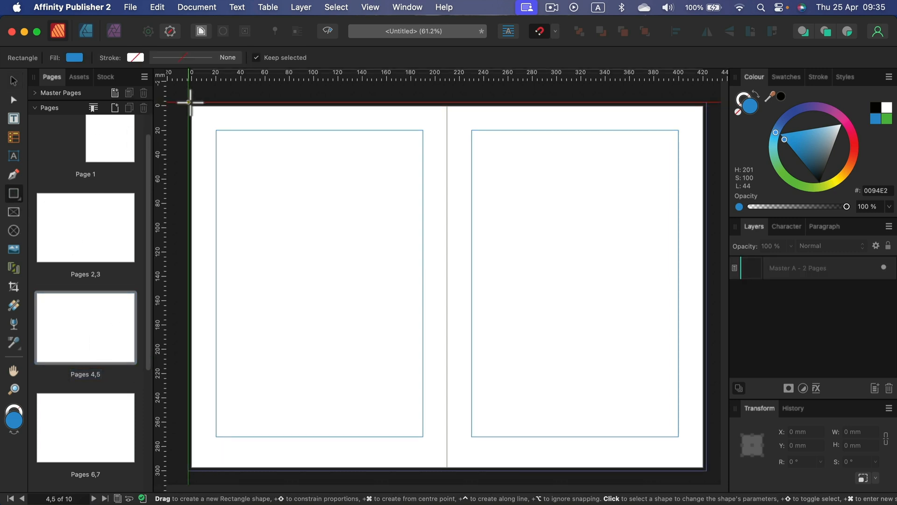
{"action": "mouse_move", "coordinate": [189, 99]}
{"action": "left_mouse_down"}
{"action": "mouse_move", "coordinate": [607, 334]}
{"action": "mouse_move", "coordinate": [657, 455]}
{"action": "mouse_move", "coordinate": [681, 468]}
{"action": "mouse_move", "coordinate": [704, 465]}
{"action": "left_mouse_up"}
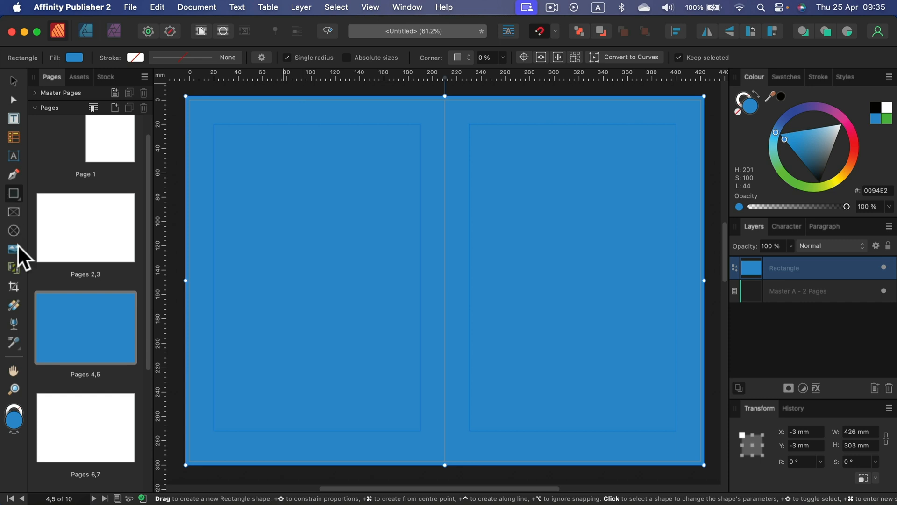
Step: Apply a linear gradient from the rectangle's upper-right to lower-left corner, set its end stop to purple with hue 265, and deselect
{"action": "left_click", "coordinate": [14, 306]}
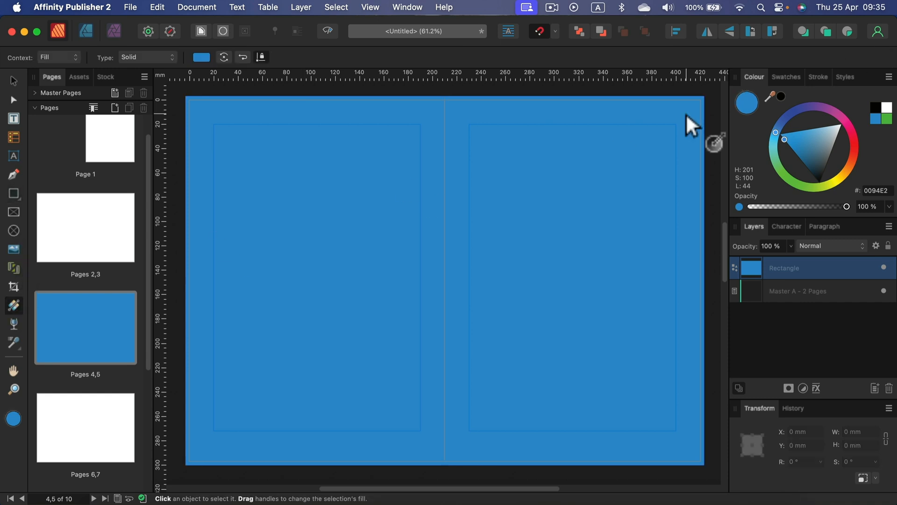
{"action": "left_click_drag", "start_coordinate": [702, 97], "coordinate": [187, 469]}
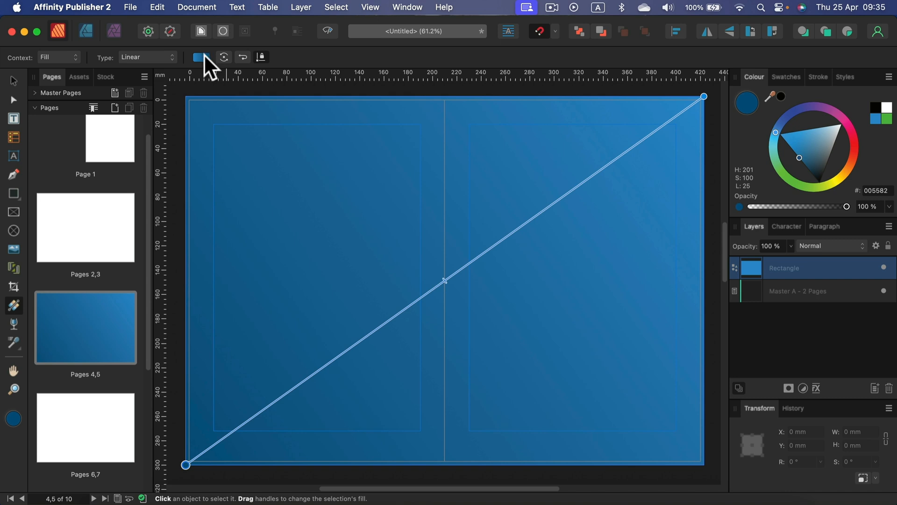
{"action": "left_click", "coordinate": [204, 55]}
{"action": "left_click", "coordinate": [357, 108]}
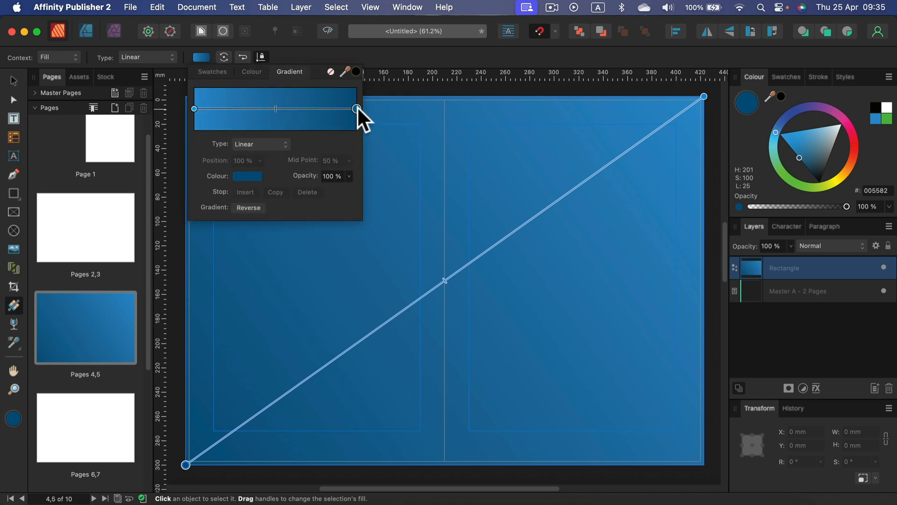
{"action": "left_click", "coordinate": [232, 176]}
{"action": "left_click", "coordinate": [240, 174]}
{"action": "left_click", "coordinate": [240, 174]}
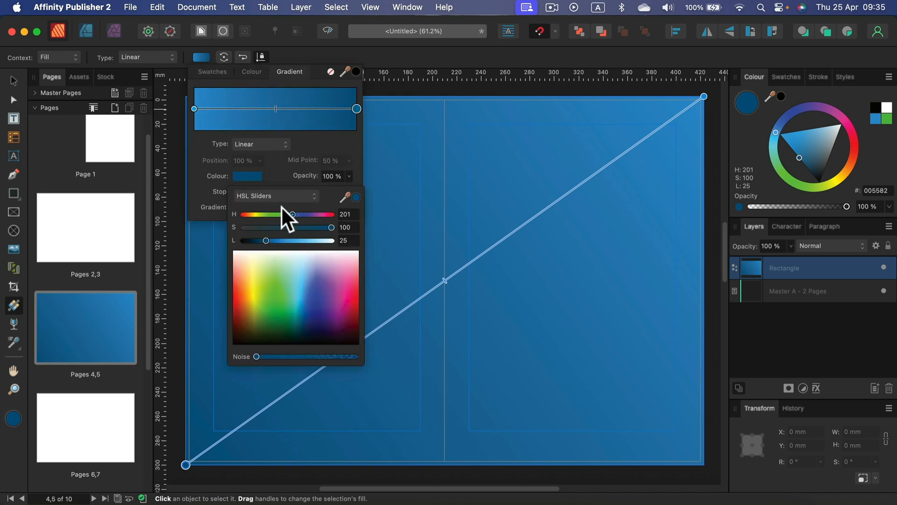
{"action": "left_click_drag", "start_coordinate": [262, 212], "coordinate": [252, 215]}
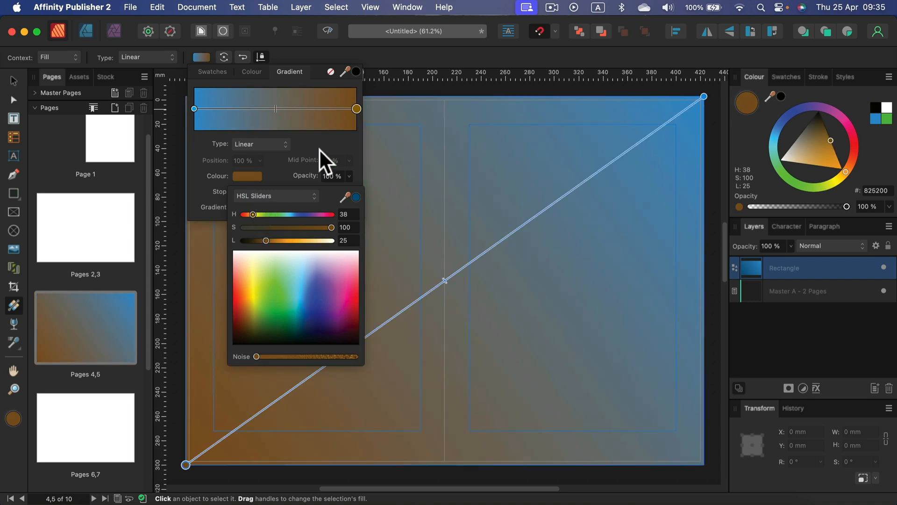
{"action": "left_click", "coordinate": [308, 214]}
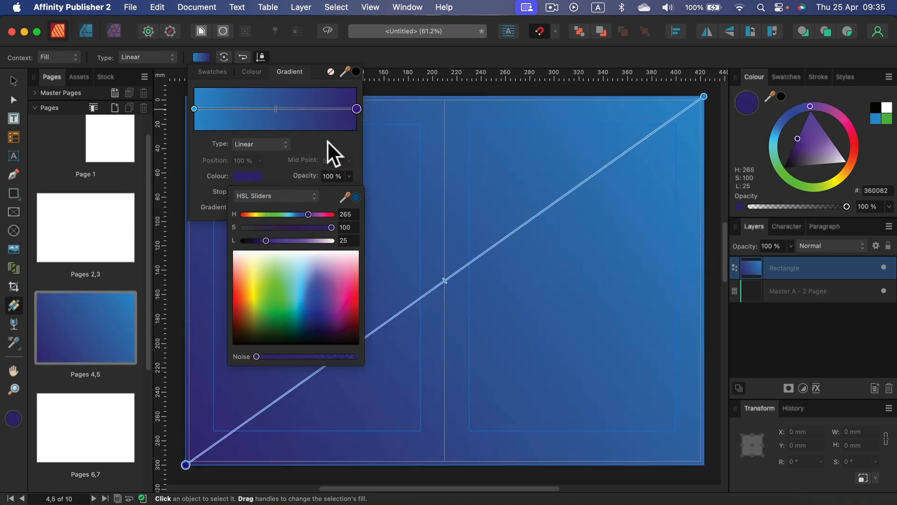
{"action": "left_click", "coordinate": [13, 78]}
{"action": "left_click", "coordinate": [13, 78]}
{"action": "left_click", "coordinate": [254, 88]}
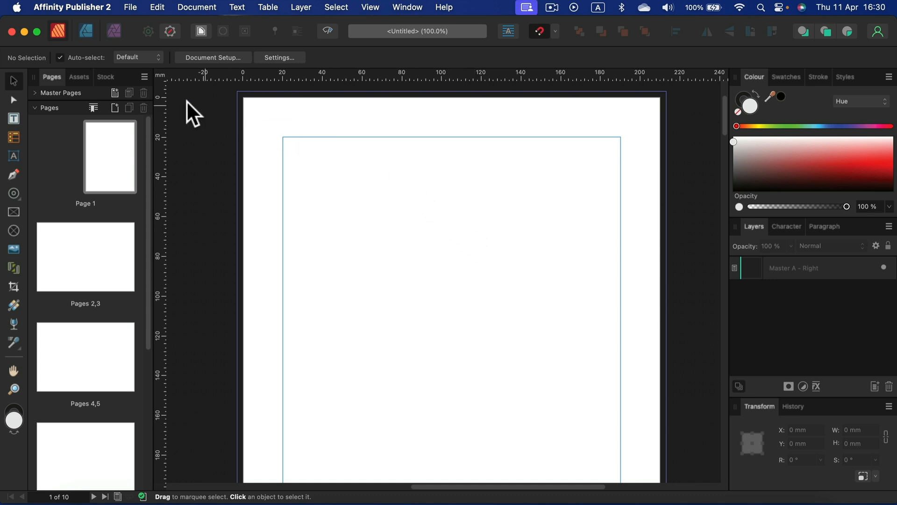
Step: Draw seven separate straight lines across page 1 using the Pen tool in Line mode
{"action": "left_click", "coordinate": [13, 176]}
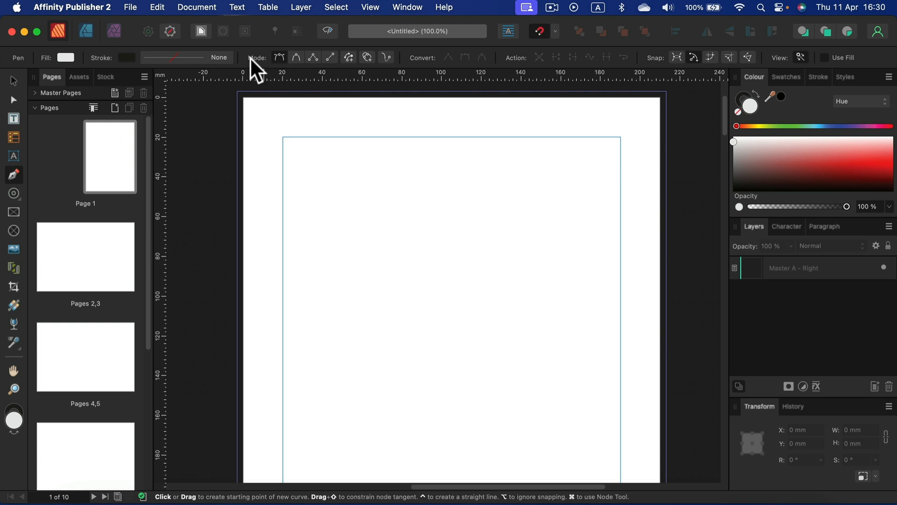
{"action": "left_click", "coordinate": [330, 58]}
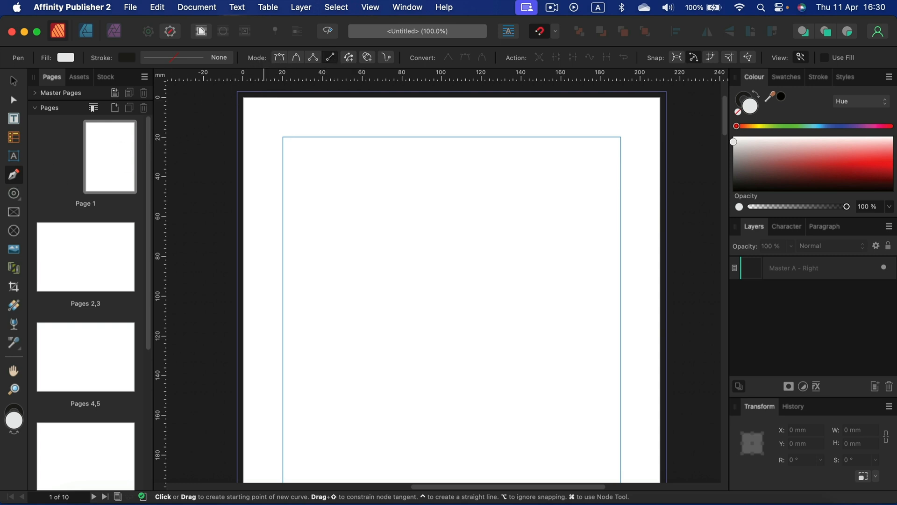
{"action": "left_click", "coordinate": [308, 172]}
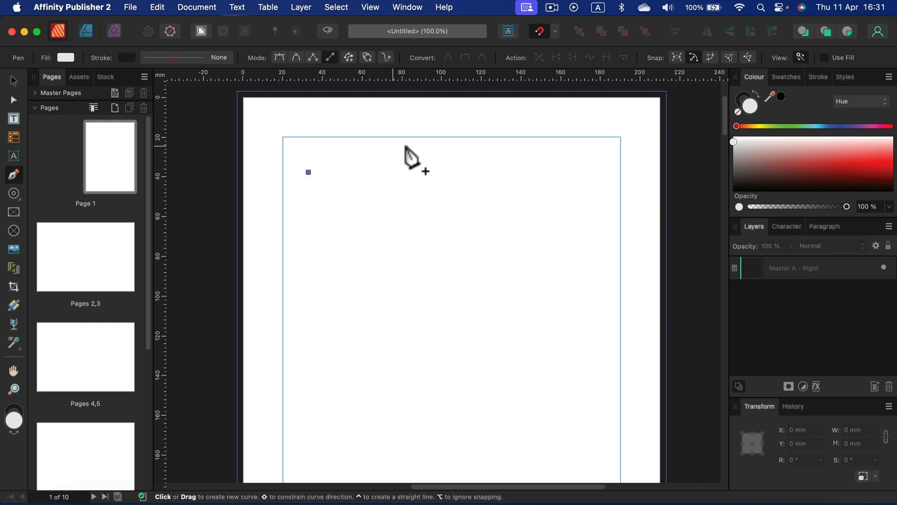
{"action": "left_click", "coordinate": [408, 143]}
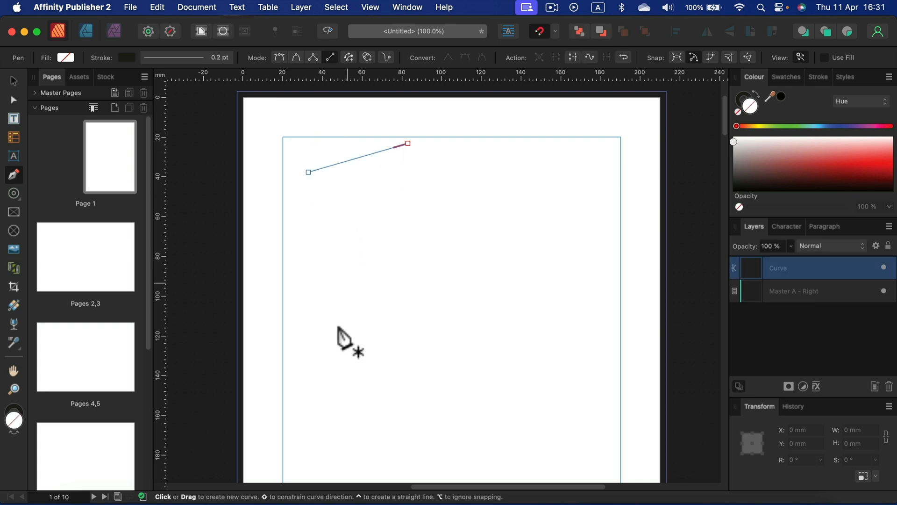
{"action": "left_click", "coordinate": [322, 213]}
{"action": "left_click", "coordinate": [491, 191]}
{"action": "left_click", "coordinate": [358, 248]}
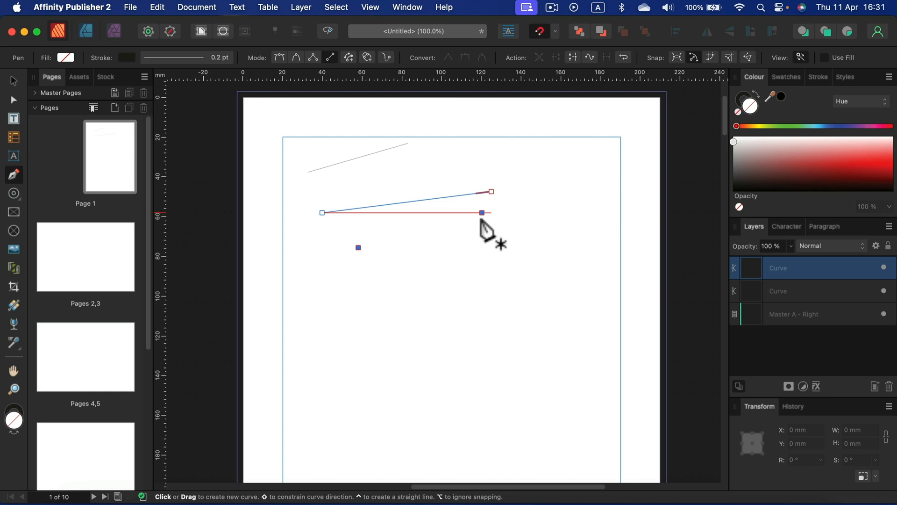
{"action": "left_click", "coordinate": [482, 213]}
{"action": "left_click", "coordinate": [470, 266]}
{"action": "left_click", "coordinate": [481, 361]}
{"action": "left_click", "coordinate": [396, 387]}
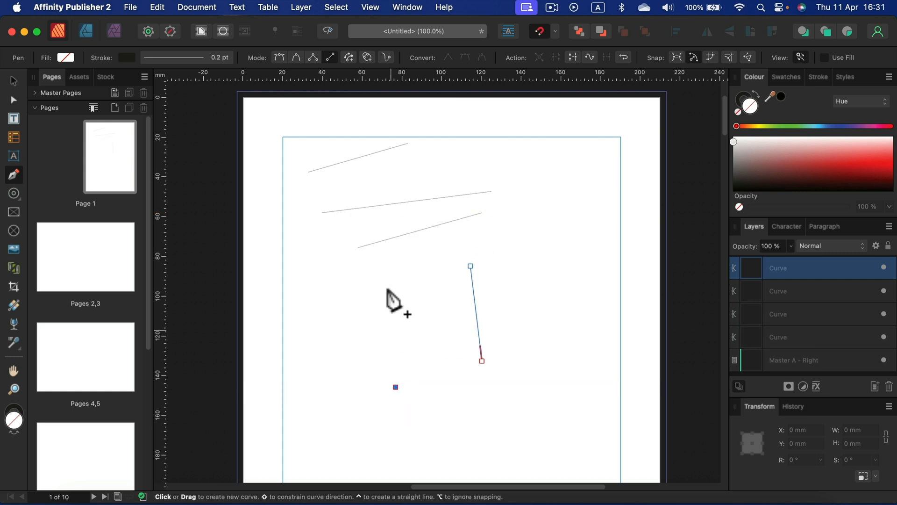
{"action": "left_click", "coordinate": [391, 259]}
{"action": "left_click", "coordinate": [308, 285]}
{"action": "left_click", "coordinate": [552, 290]}
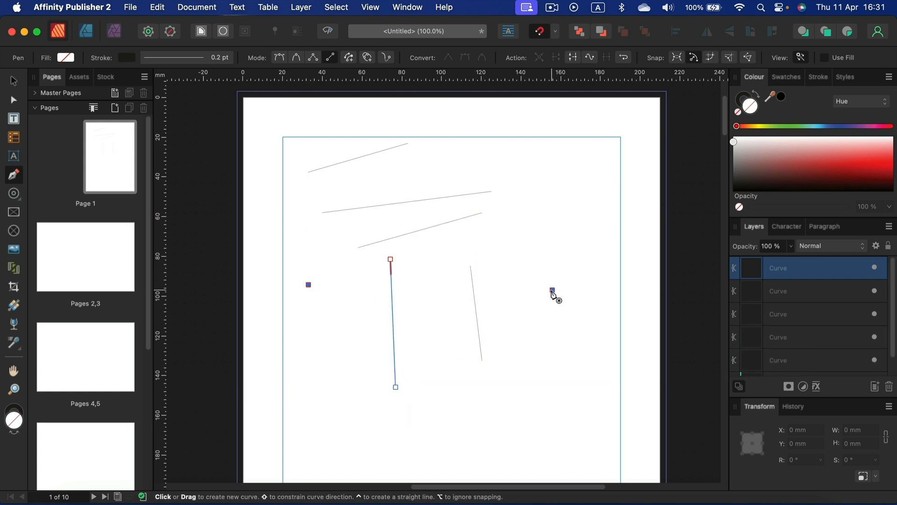
{"action": "left_click", "coordinate": [322, 338]}
{"action": "left_click", "coordinate": [620, 339]}
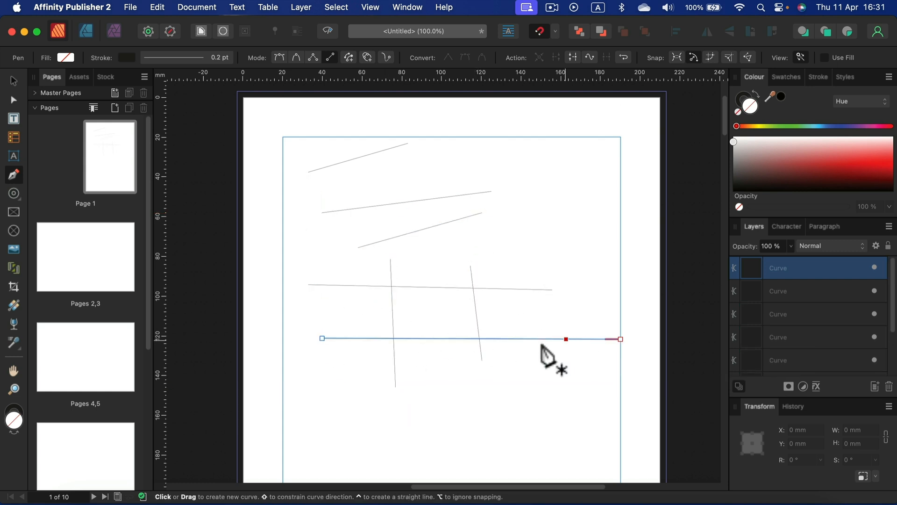
Step: Shorten the lowest horizontal line by moving its right end node to about X 151.7 mm, and set its stroke width to 8.5 pt
{"action": "left_click", "coordinate": [12, 100]}
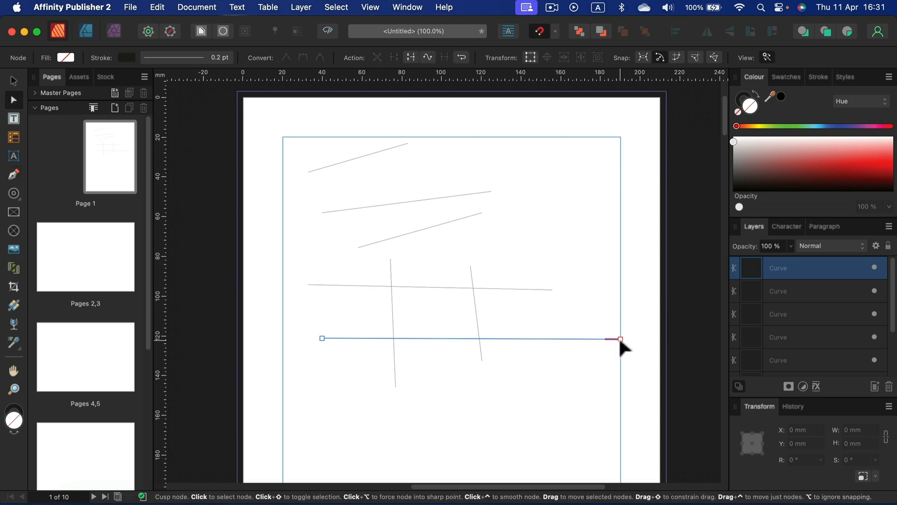
{"action": "left_click_drag", "start_coordinate": [619, 338], "coordinate": [543, 345]}
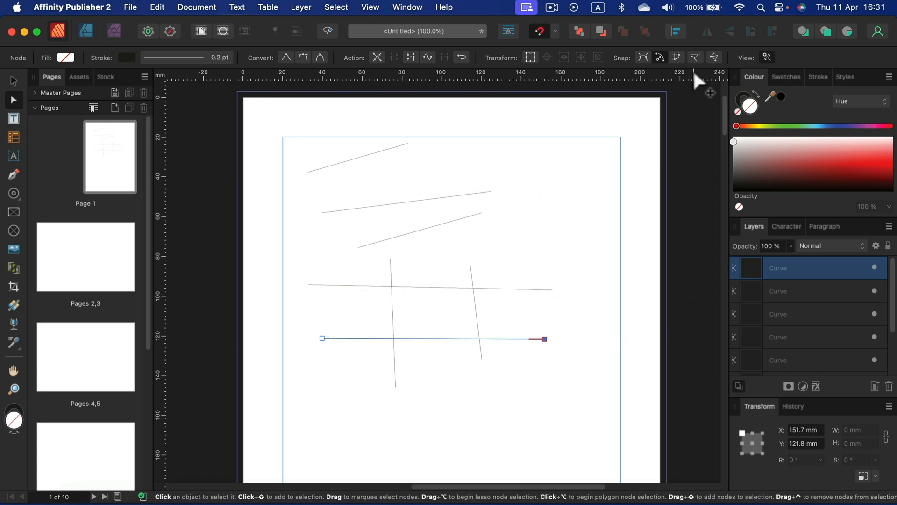
{"action": "left_click", "coordinate": [816, 78]}
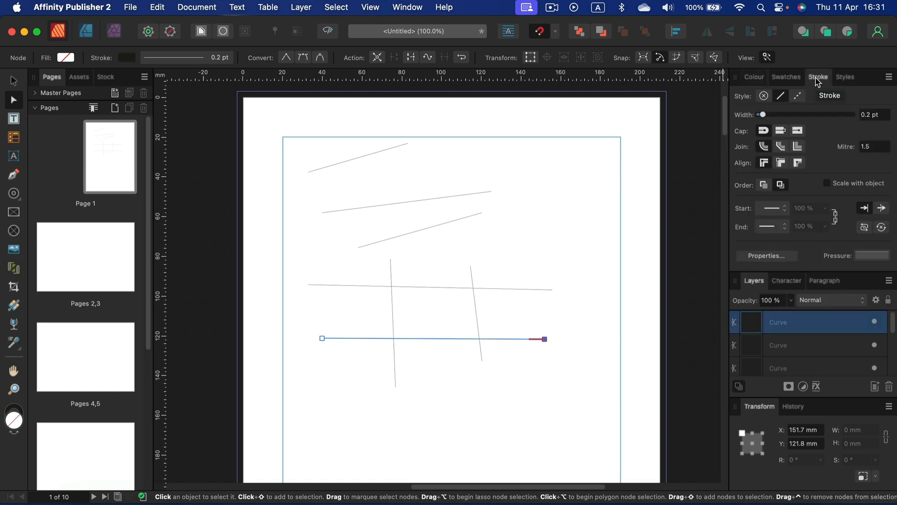
{"action": "mouse_move", "coordinate": [764, 114]}
{"action": "left_mouse_down"}
{"action": "mouse_move", "coordinate": [827, 118]}
{"action": "mouse_move", "coordinate": [797, 115]}
{"action": "left_mouse_up"}
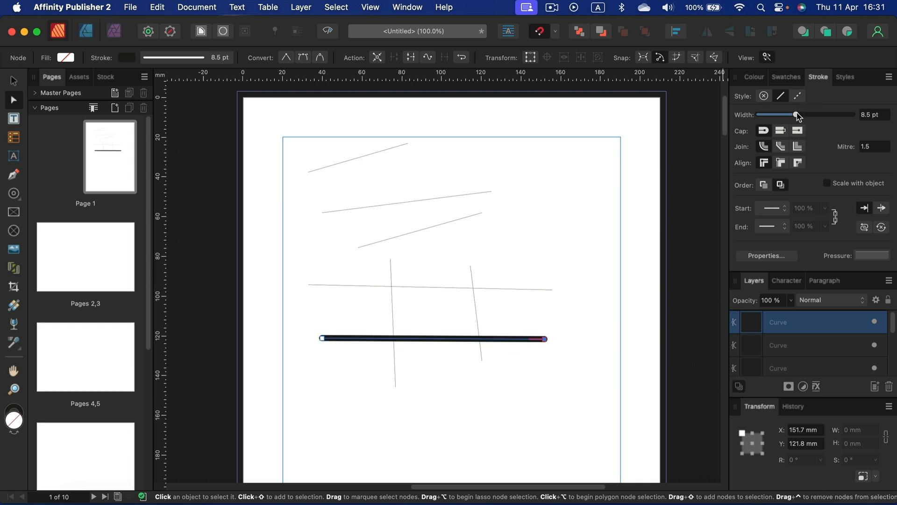
Step: Add Curved arrowheads to both the start and the end of the thick line
{"action": "left_click", "coordinate": [769, 201]}
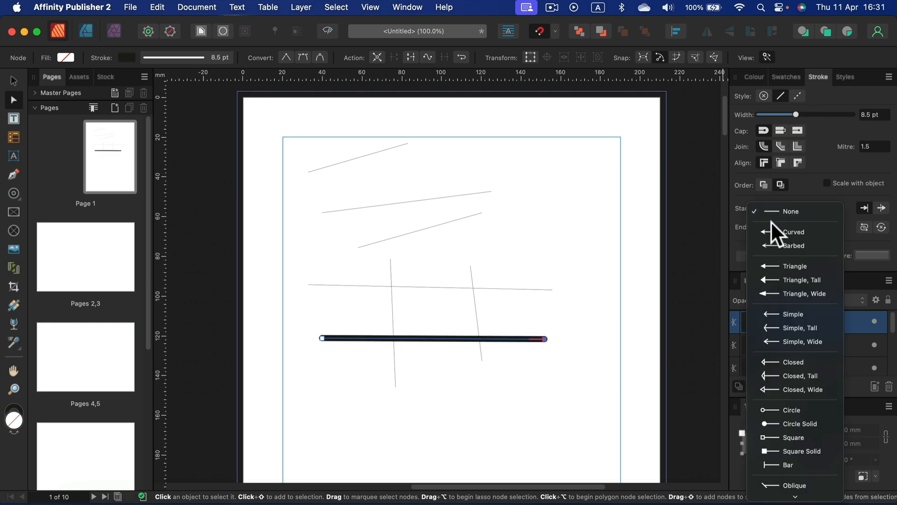
{"action": "left_click", "coordinate": [772, 225]}
{"action": "left_click", "coordinate": [774, 222]}
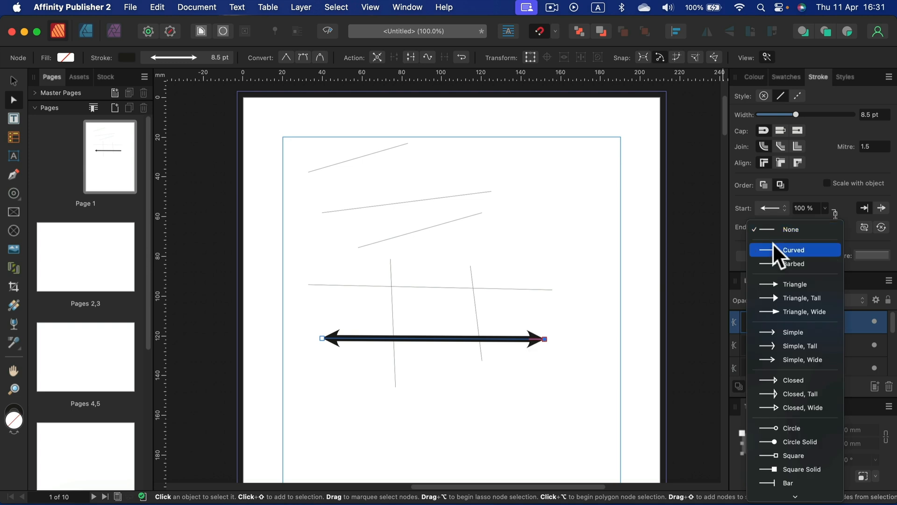
{"action": "left_click", "coordinate": [772, 244]}
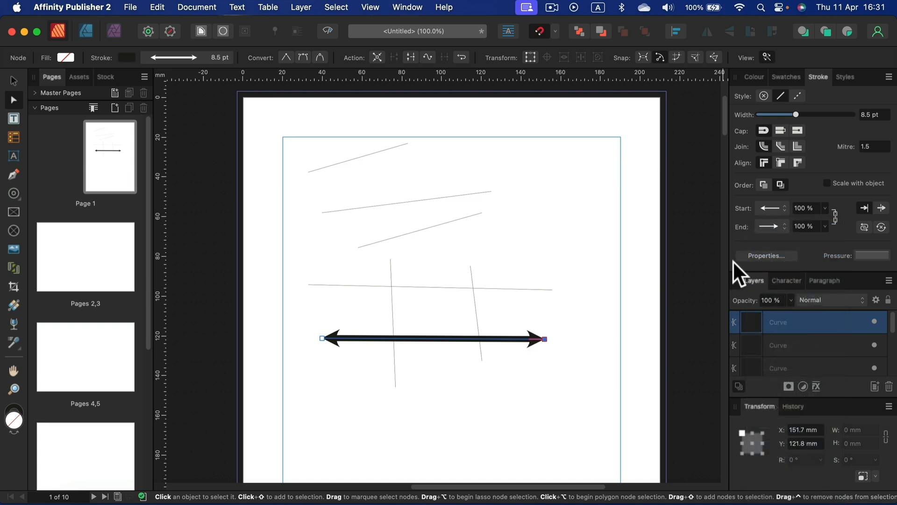
Step: Change the arrow line's stroke to a dashed style and set the first gap to 2
{"action": "left_click", "coordinate": [798, 96]}
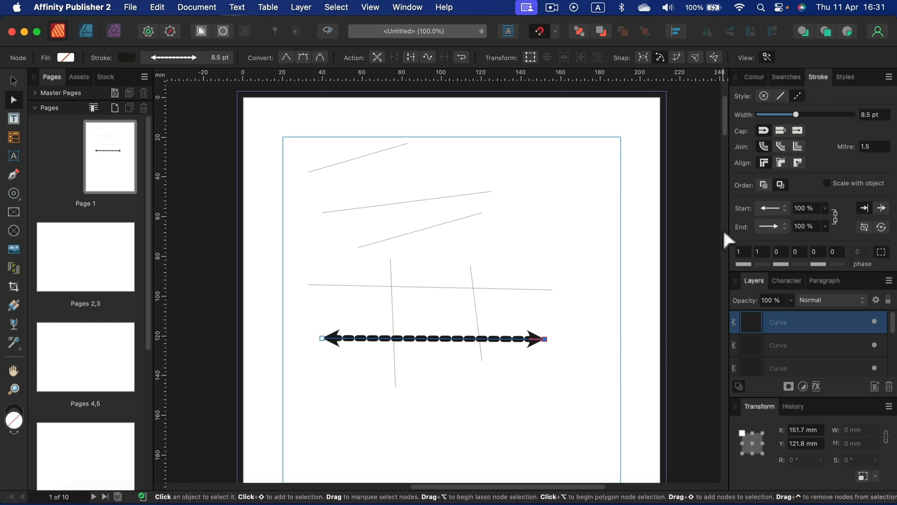
{"action": "left_click", "coordinate": [762, 252]}
{"action": "type", "text": "2"}
{"action": "key", "text": "Return"}
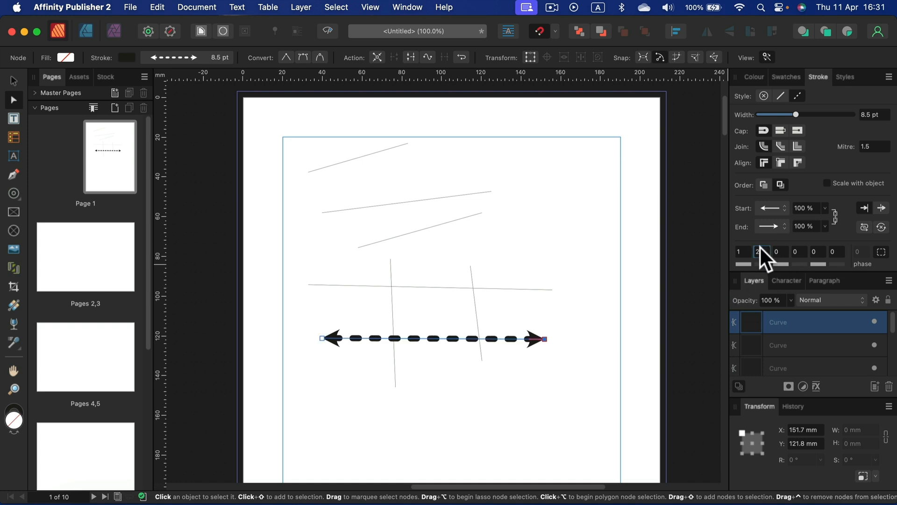
Step: Select all the lines drawn on page 1 and delete them
{"action": "left_click", "coordinate": [14, 80]}
{"action": "left_click_drag", "start_coordinate": [285, 117], "coordinate": [604, 441]}
{"action": "key", "text": "Delete"}
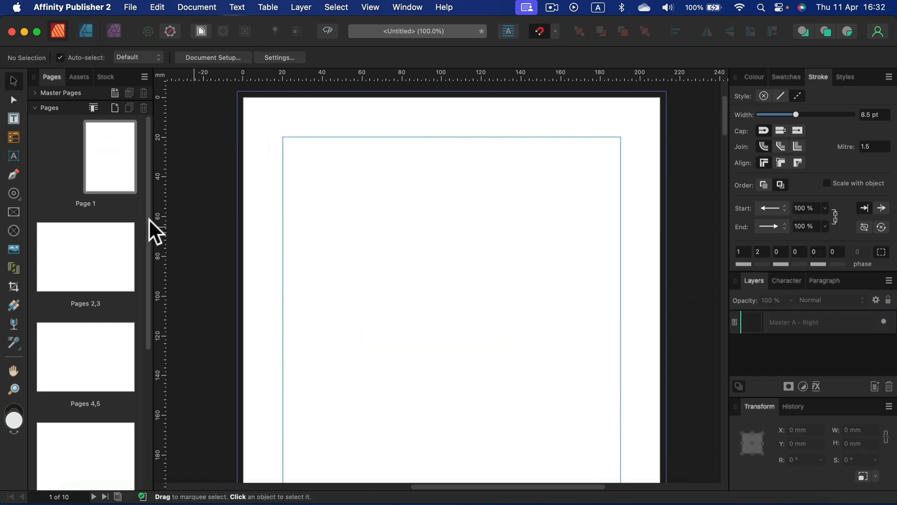
Step: Draw a two-node curve ending at about X 107.8 mm, Y 47.5 mm in Pen Mode, and adjust its handles so it sags deeper
{"action": "left_click", "coordinate": [13, 174]}
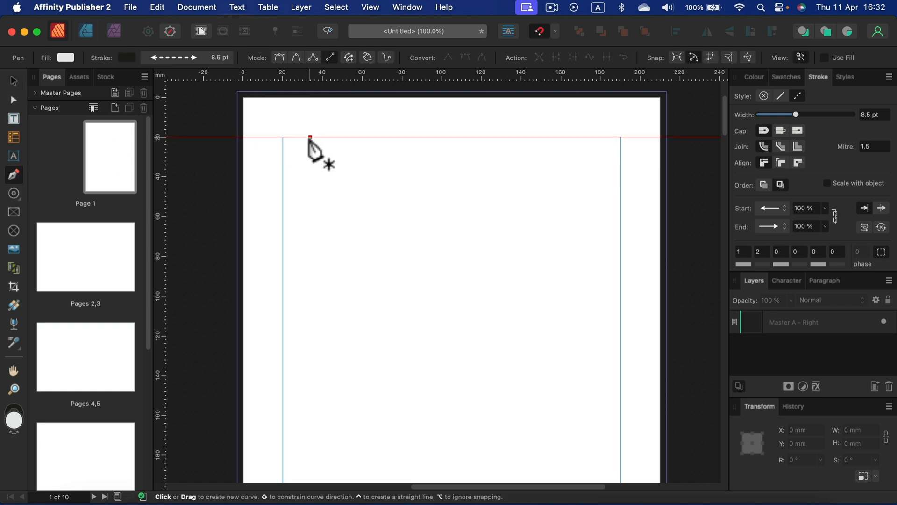
{"action": "left_click", "coordinate": [331, 57]}
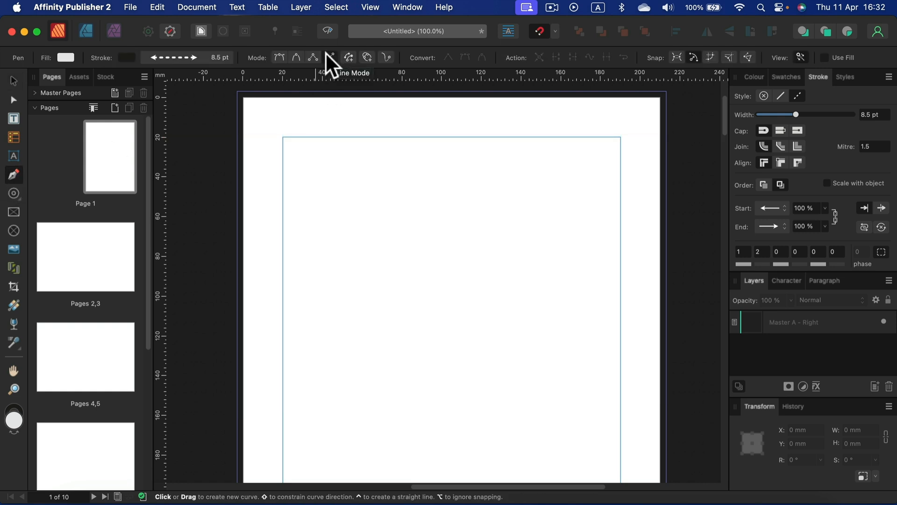
{"action": "left_click", "coordinate": [280, 57]}
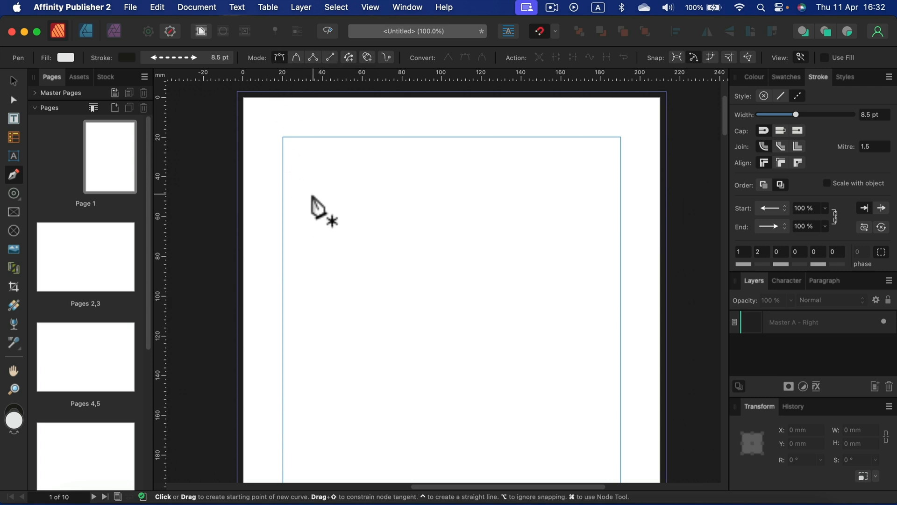
{"action": "left_click_drag", "start_coordinate": [308, 193], "coordinate": [322, 175]}
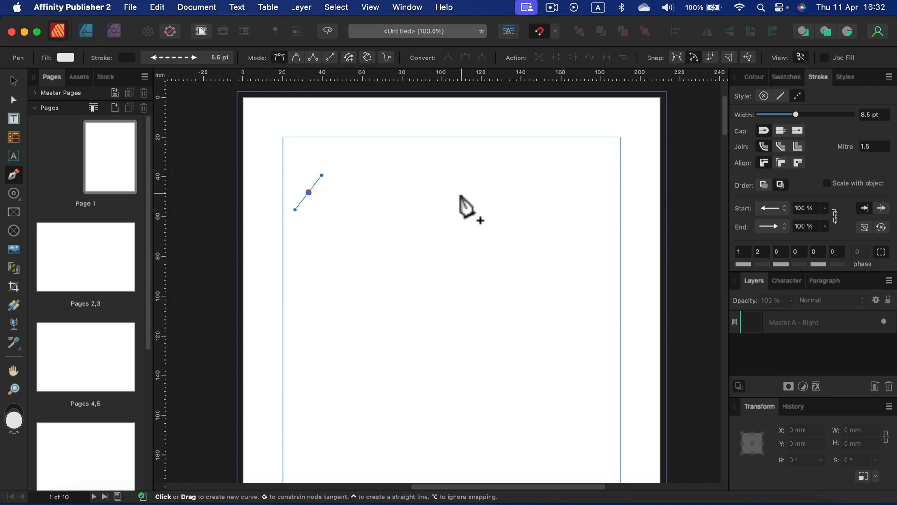
{"action": "mouse_move", "coordinate": [458, 192]}
{"action": "left_mouse_down"}
{"action": "mouse_move", "coordinate": [477, 241]}
{"action": "mouse_move", "coordinate": [468, 168]}
{"action": "mouse_move", "coordinate": [507, 115]}
{"action": "mouse_move", "coordinate": [526, 234]}
{"action": "mouse_move", "coordinate": [481, 287]}
{"action": "mouse_move", "coordinate": [500, 141]}
{"action": "mouse_move", "coordinate": [587, 144]}
{"action": "mouse_move", "coordinate": [570, 244]}
{"action": "mouse_move", "coordinate": [461, 240]}
{"action": "mouse_move", "coordinate": [469, 259]}
{"action": "mouse_move", "coordinate": [521, 212]}
{"action": "mouse_move", "coordinate": [509, 153]}
{"action": "mouse_move", "coordinate": [449, 196]}
{"action": "mouse_move", "coordinate": [519, 155]}
{"action": "mouse_move", "coordinate": [551, 213]}
{"action": "mouse_move", "coordinate": [454, 206]}
{"action": "mouse_move", "coordinate": [561, 127]}
{"action": "mouse_move", "coordinate": [535, 218]}
{"action": "mouse_move", "coordinate": [469, 289]}
{"action": "mouse_move", "coordinate": [560, 200]}
{"action": "mouse_move", "coordinate": [527, 156]}
{"action": "mouse_move", "coordinate": [503, 166]}
{"action": "mouse_move", "coordinate": [565, 135]}
{"action": "left_mouse_up"}
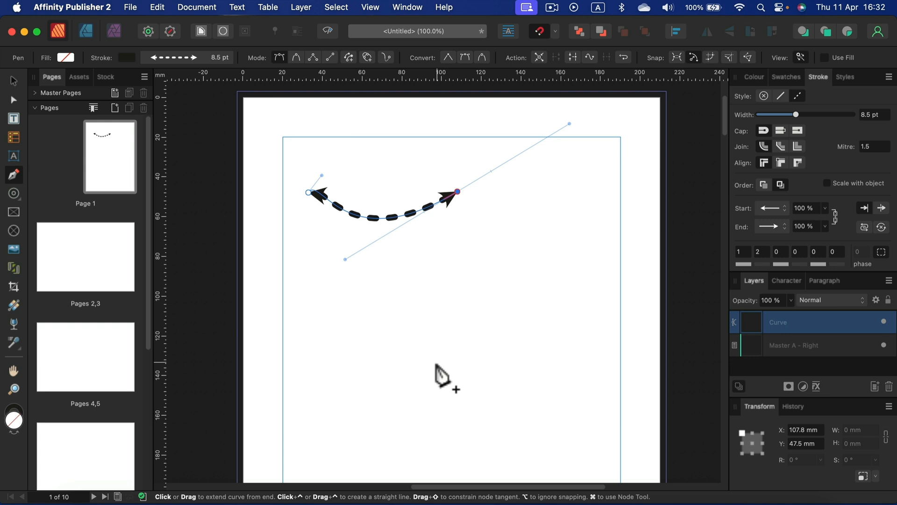
{"action": "left_click", "coordinate": [14, 99]}
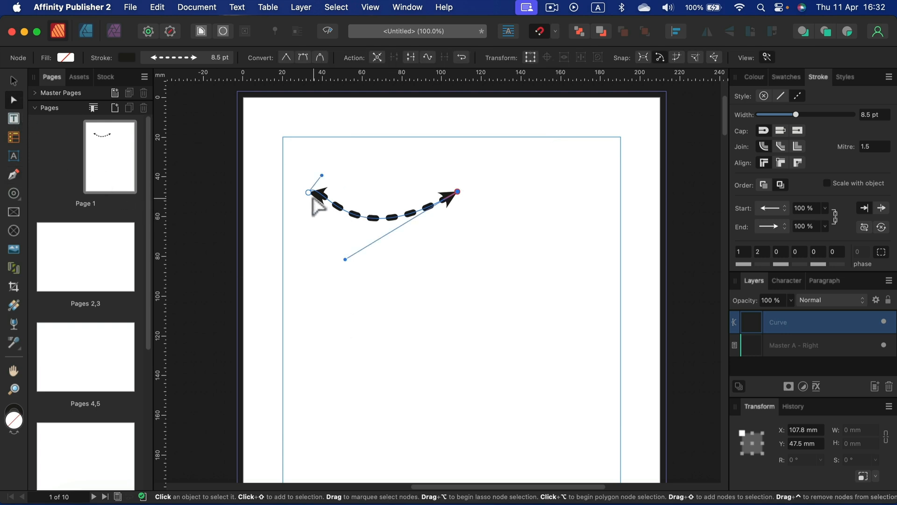
{"action": "left_click_drag", "start_coordinate": [318, 180], "coordinate": [384, 242]}
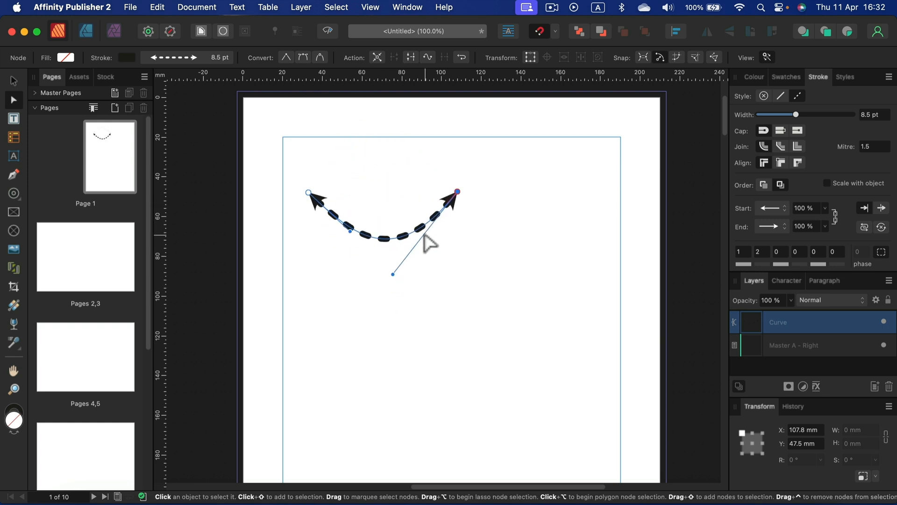
Step: Remove both arrowheads and make the curve's stroke solid, then point both end handles straight down to form an even U shape
{"action": "left_click", "coordinate": [784, 209]}
{"action": "left_click", "coordinate": [786, 194]}
{"action": "left_click", "coordinate": [776, 226]}
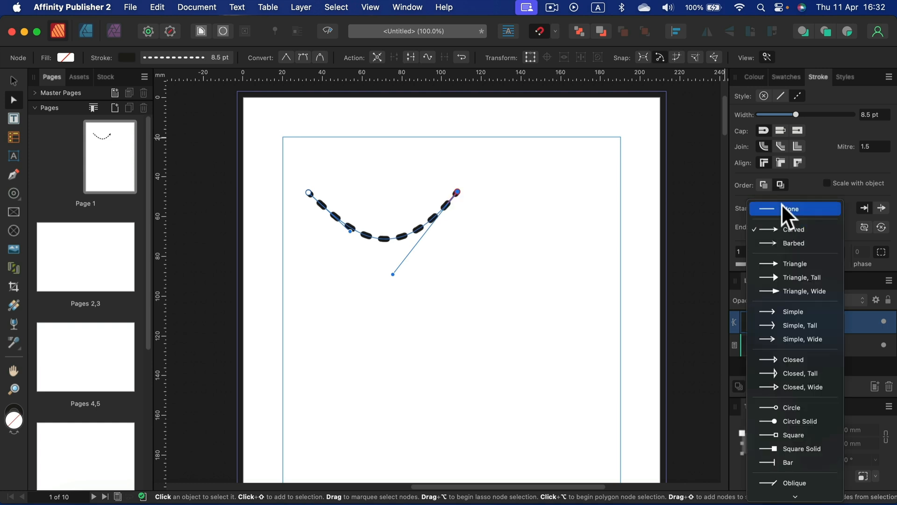
{"action": "left_click", "coordinate": [783, 208]}
{"action": "left_click", "coordinate": [780, 96]}
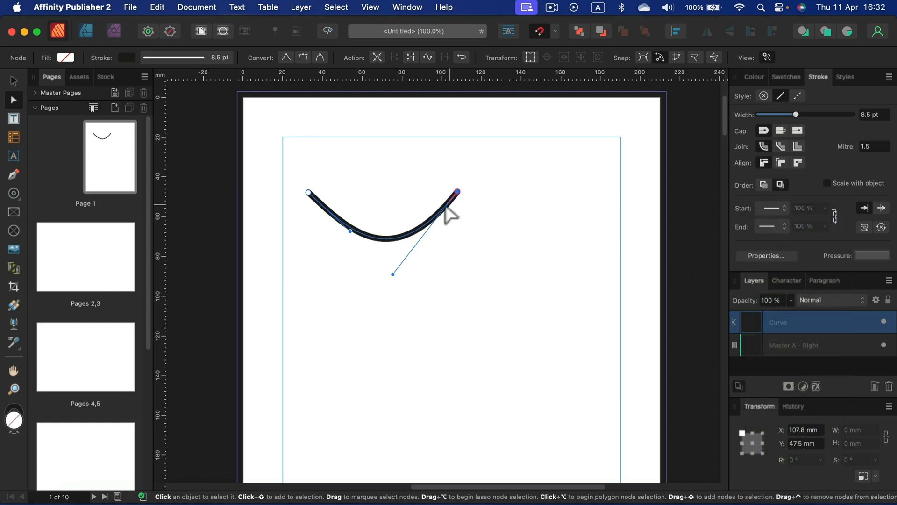
{"action": "left_click_drag", "start_coordinate": [350, 232], "coordinate": [312, 260]}
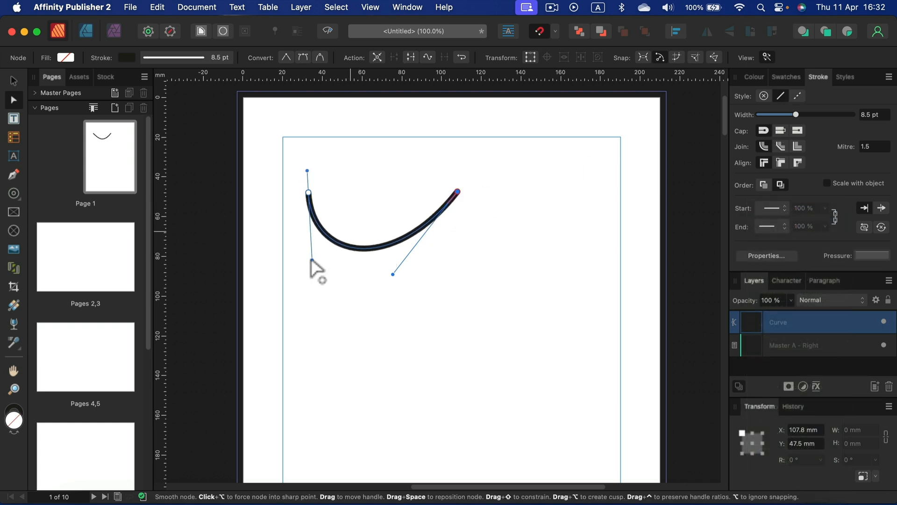
{"action": "left_click_drag", "start_coordinate": [393, 275], "coordinate": [459, 266]}
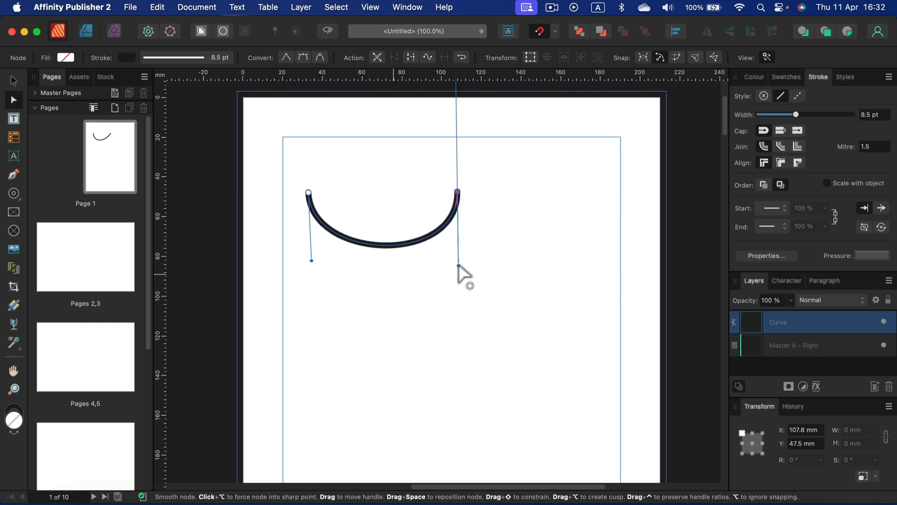
Step: Shape the curve's stroke pressure profile as a wave with lowered ends and three inner points, then deselect and reselect the curve
{"action": "left_click", "coordinate": [871, 255]}
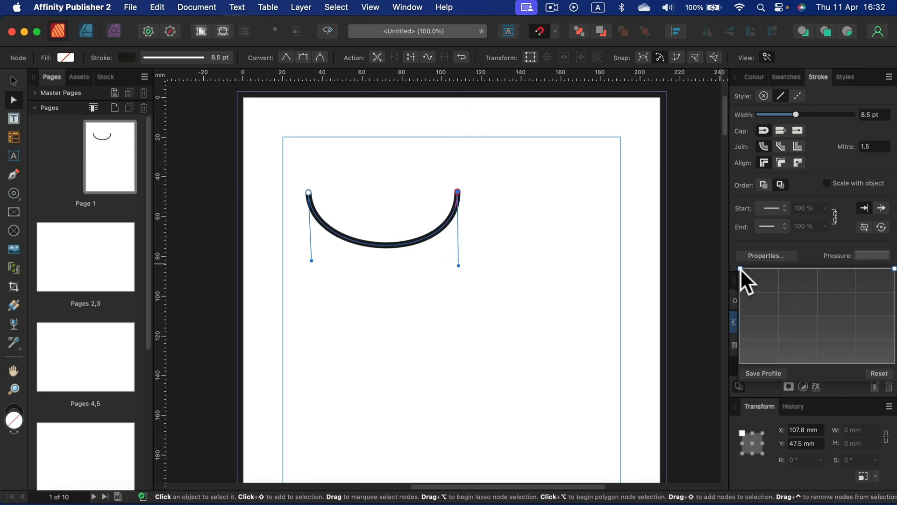
{"action": "left_click_drag", "start_coordinate": [740, 268], "coordinate": [740, 322]}
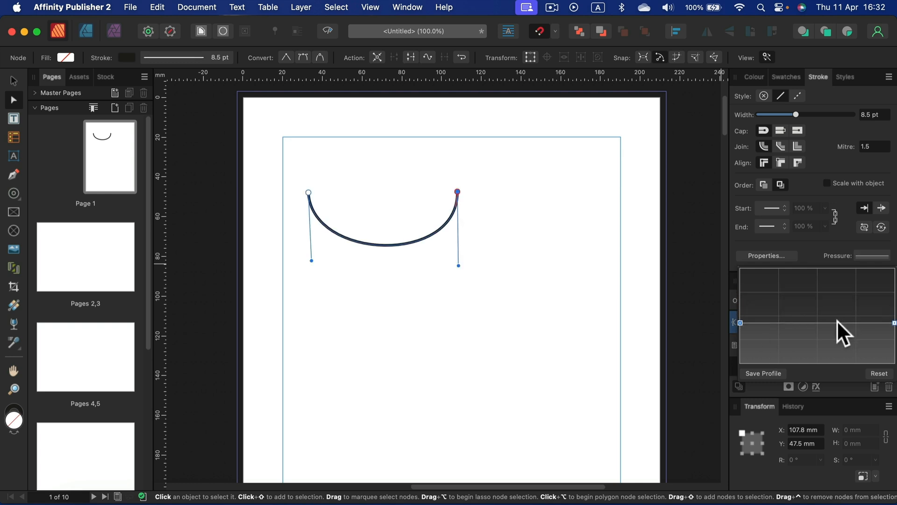
{"action": "left_click_drag", "start_coordinate": [819, 320], "coordinate": [818, 264]}
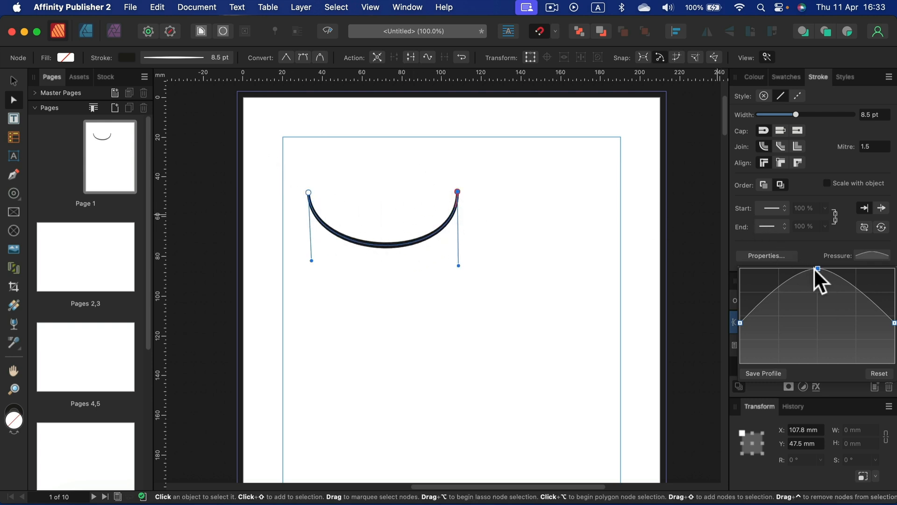
{"action": "mouse_move", "coordinate": [817, 267]}
{"action": "left_mouse_down"}
{"action": "mouse_move", "coordinate": [823, 352]}
{"action": "mouse_move", "coordinate": [814, 278]}
{"action": "mouse_move", "coordinate": [817, 319]}
{"action": "mouse_move", "coordinate": [789, 294]}
{"action": "mouse_move", "coordinate": [818, 331]}
{"action": "mouse_move", "coordinate": [851, 327]}
{"action": "mouse_move", "coordinate": [851, 301]}
{"action": "mouse_move", "coordinate": [858, 310]}
{"action": "left_mouse_up"}
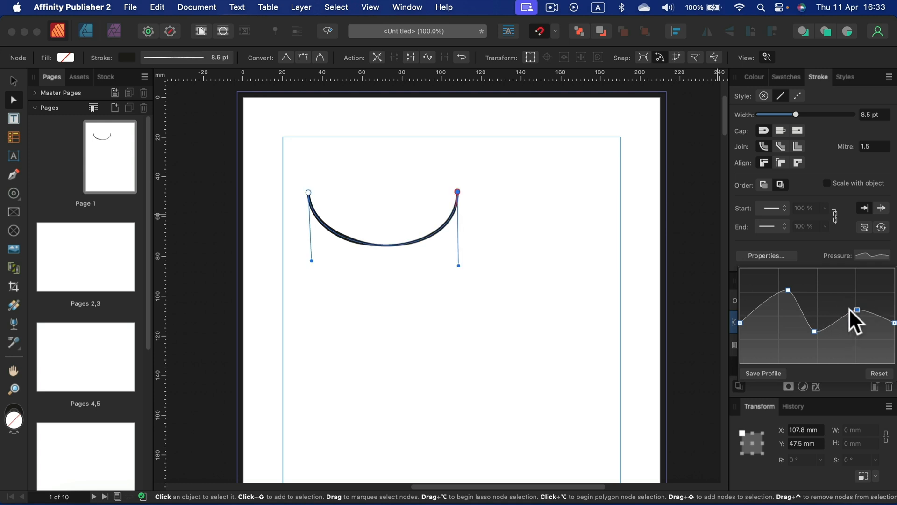
{"action": "left_click", "coordinate": [514, 285]}
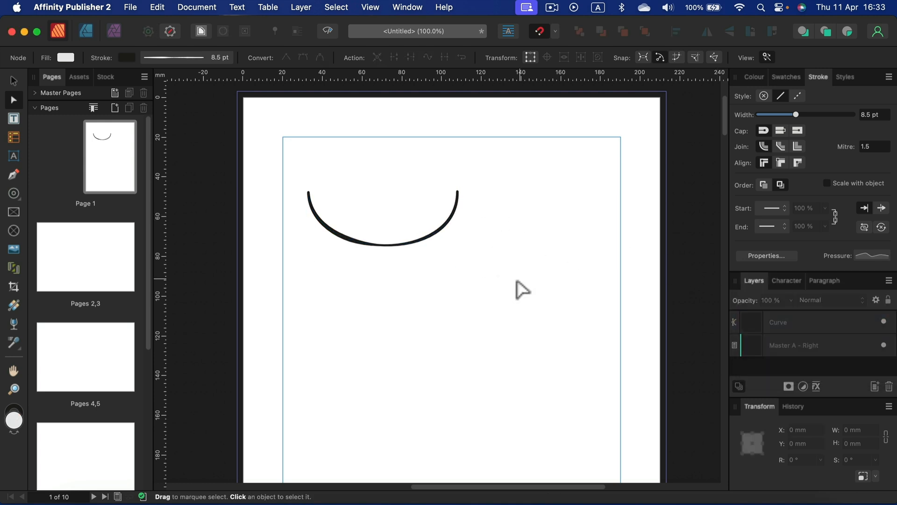
{"action": "left_click", "coordinate": [459, 200]}
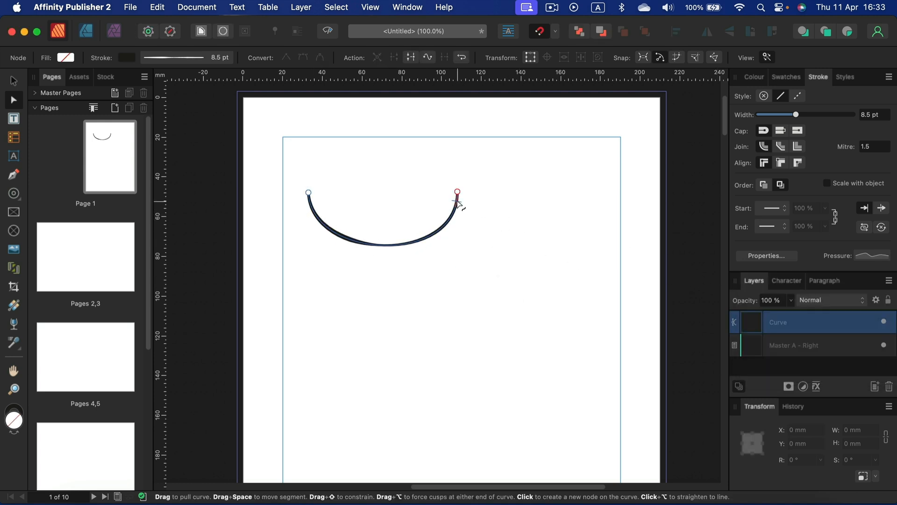
Step: Reset the U-shaped curve's stroke pressure profile and set its stroke width to 4 pt
{"action": "left_click", "coordinate": [863, 257]}
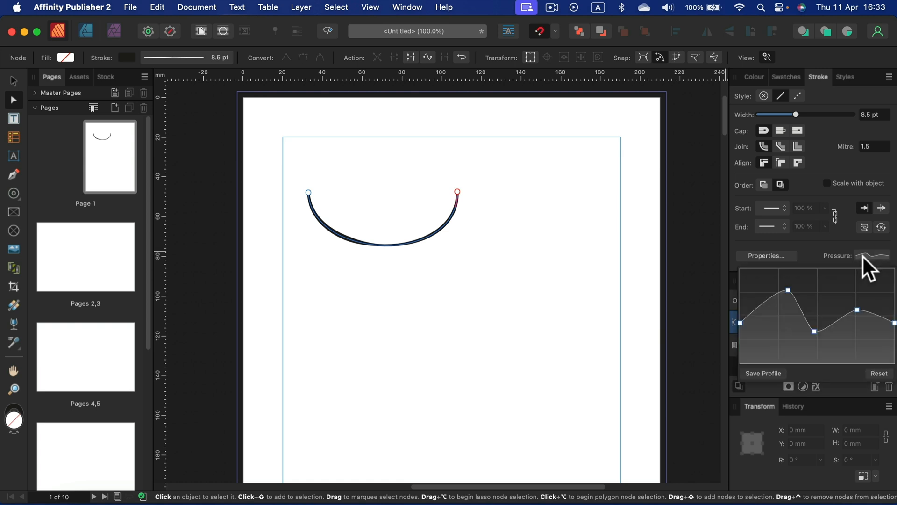
{"action": "left_click", "coordinate": [878, 373]}
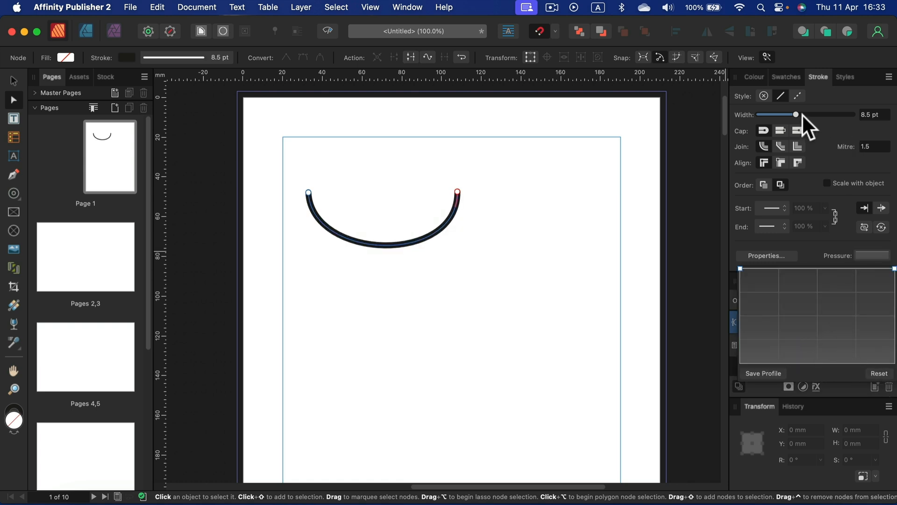
{"action": "mouse_move", "coordinate": [803, 115]}
{"action": "left_mouse_down"}
{"action": "mouse_move", "coordinate": [789, 113]}
{"action": "mouse_move", "coordinate": [785, 124]}
{"action": "left_mouse_up"}
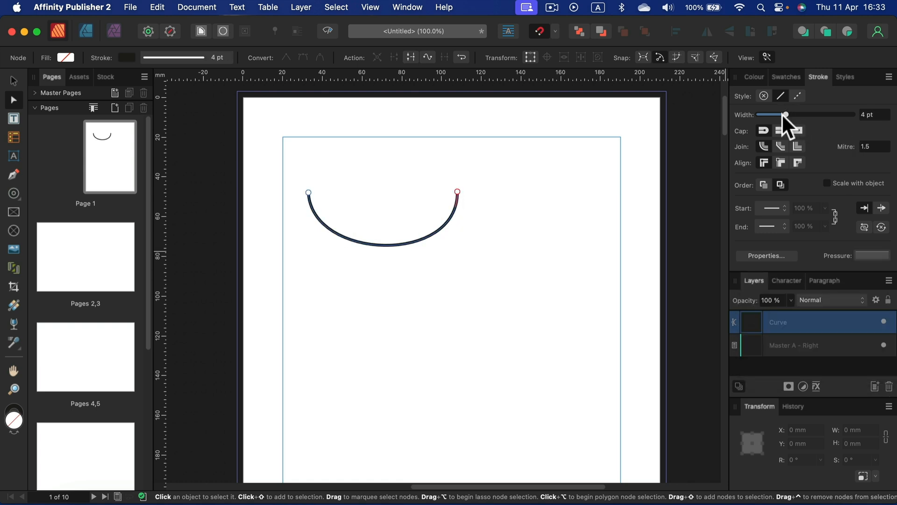
{"action": "left_click", "coordinate": [570, 202]}
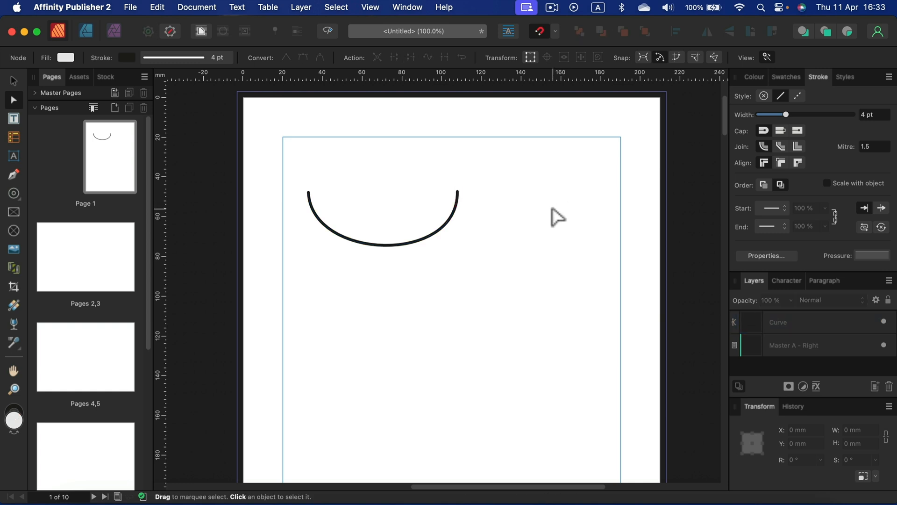
Step: Delete the U-shaped curve and draw an open zigzag of straight segments in Pen Mode, ending at about X 136.5 mm, Y 58.1 mm
{"action": "left_click", "coordinate": [454, 219]}
{"action": "key", "text": "Delete"}
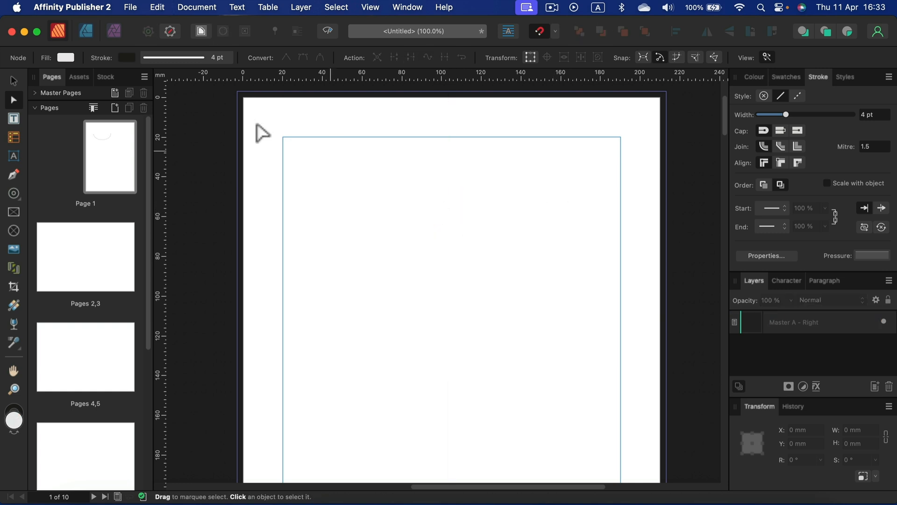
{"action": "left_click", "coordinate": [14, 174]}
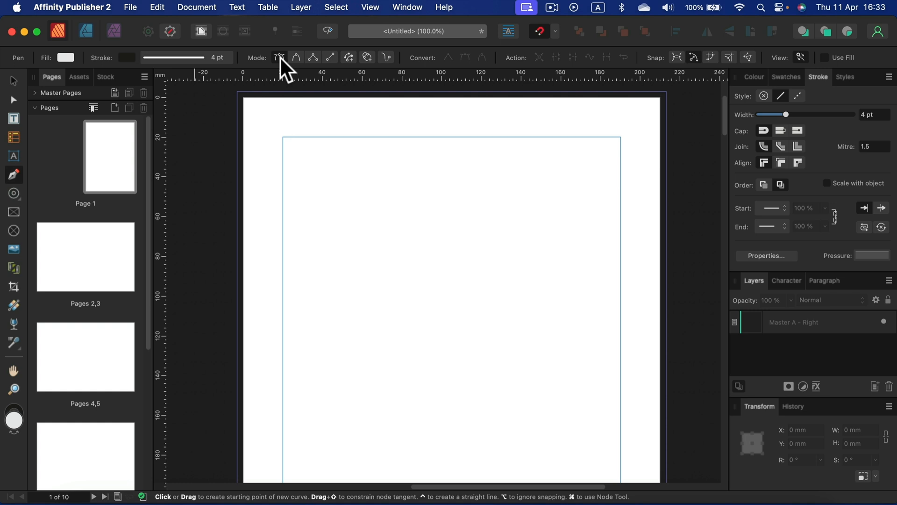
{"action": "left_click", "coordinate": [302, 209]}
{"action": "left_click", "coordinate": [323, 237]}
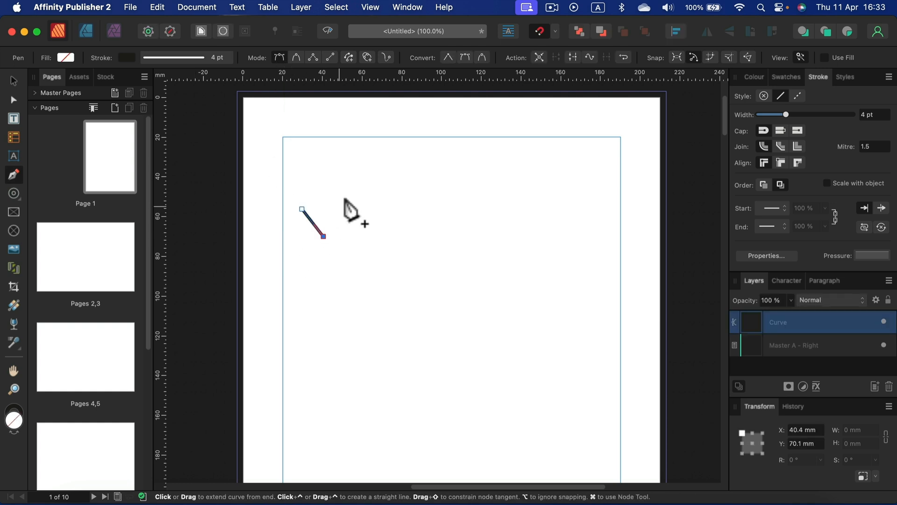
{"action": "left_click", "coordinate": [349, 189]}
{"action": "left_click", "coordinate": [355, 232]}
{"action": "left_click", "coordinate": [366, 196]}
{"action": "left_click", "coordinate": [384, 234]}
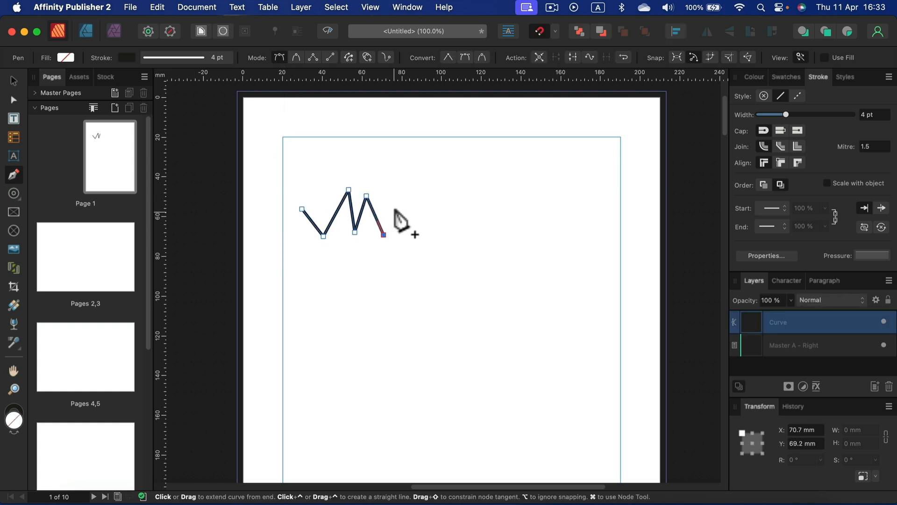
{"action": "left_click", "coordinate": [397, 202]}
{"action": "left_click", "coordinate": [412, 233]}
{"action": "left_click", "coordinate": [432, 199]}
{"action": "left_click", "coordinate": [442, 230]}
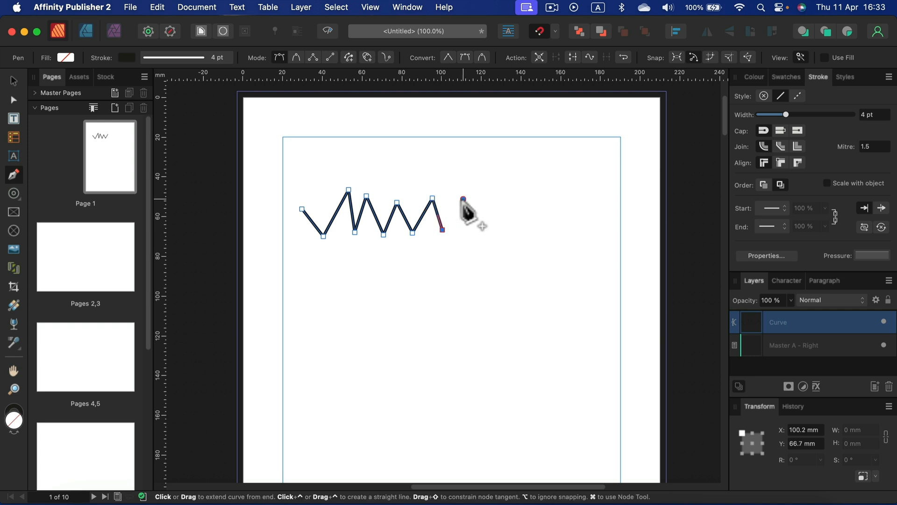
{"action": "left_click", "coordinate": [463, 199]}
{"action": "left_click", "coordinate": [478, 233]}
{"action": "left_click", "coordinate": [487, 208]}
{"action": "left_click", "coordinate": [509, 232]}
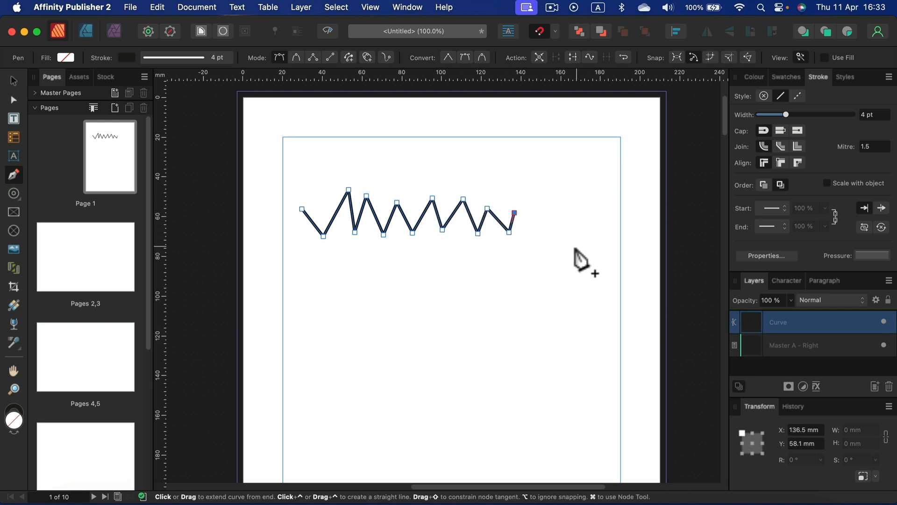
Step: Align the zigzag's upper nodes to their vertical middle and space them evenly horizontally, keeping them as sharp nodes
{"action": "left_click", "coordinate": [10, 97]}
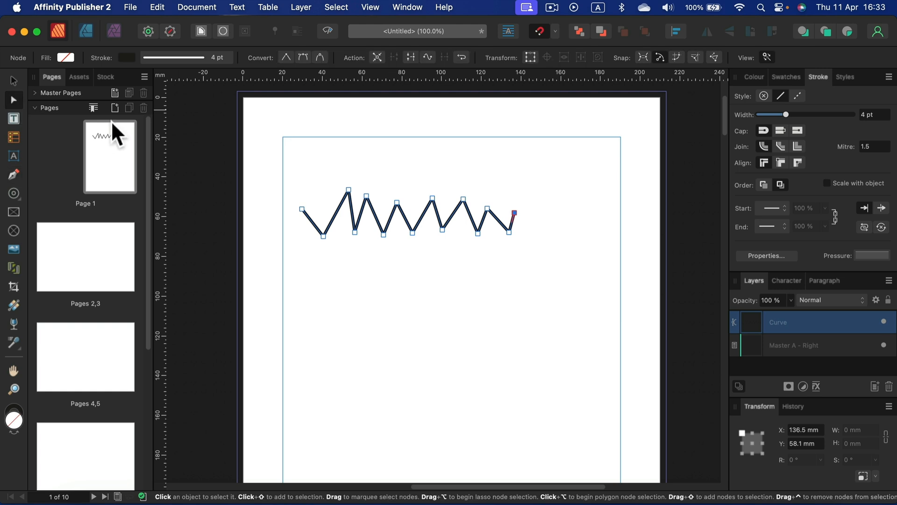
{"action": "left_click_drag", "start_coordinate": [275, 160], "coordinate": [578, 216]}
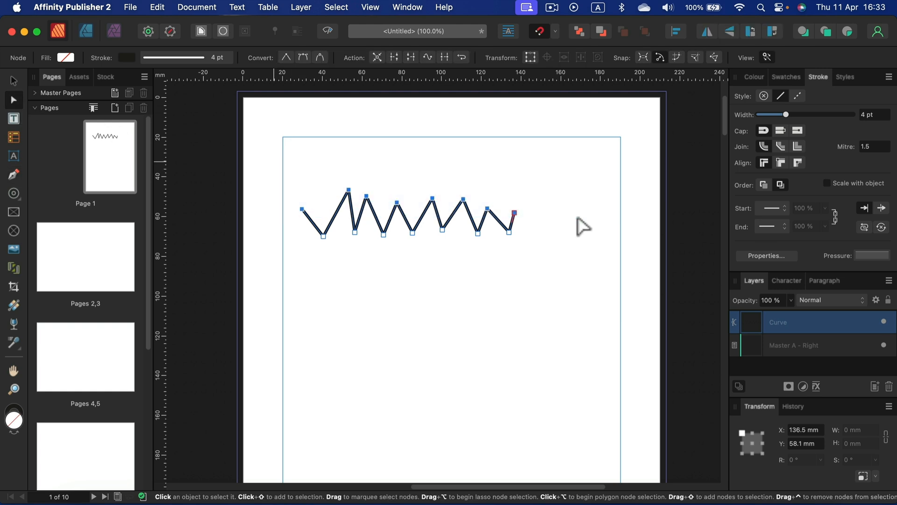
{"action": "left_click", "coordinate": [676, 31]}
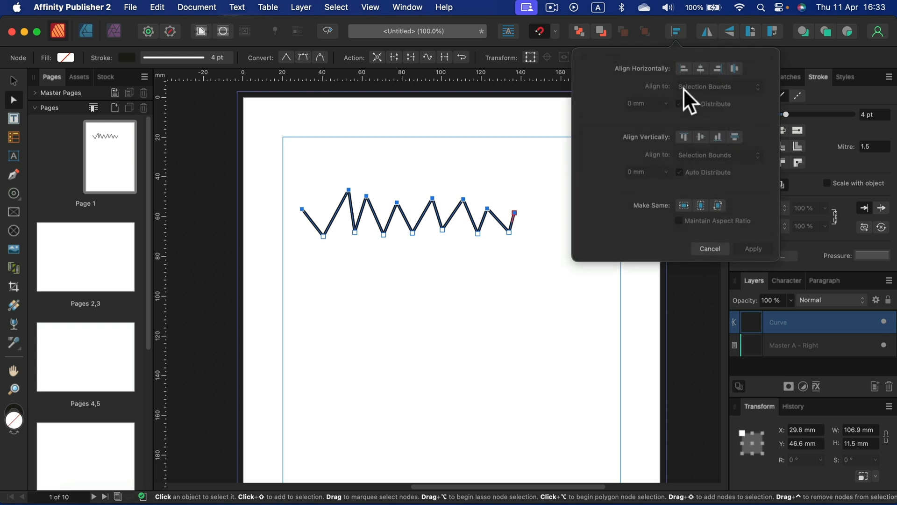
{"action": "left_click", "coordinate": [701, 136]}
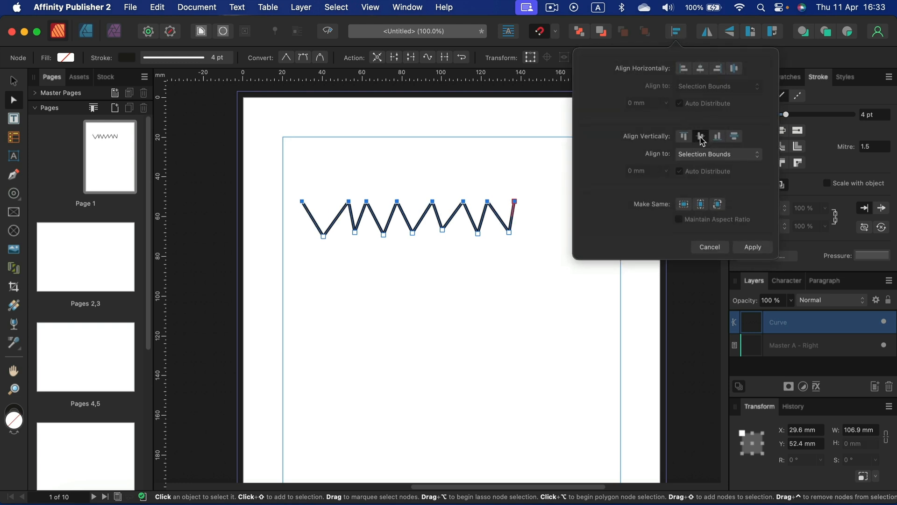
{"action": "left_click", "coordinate": [736, 69]}
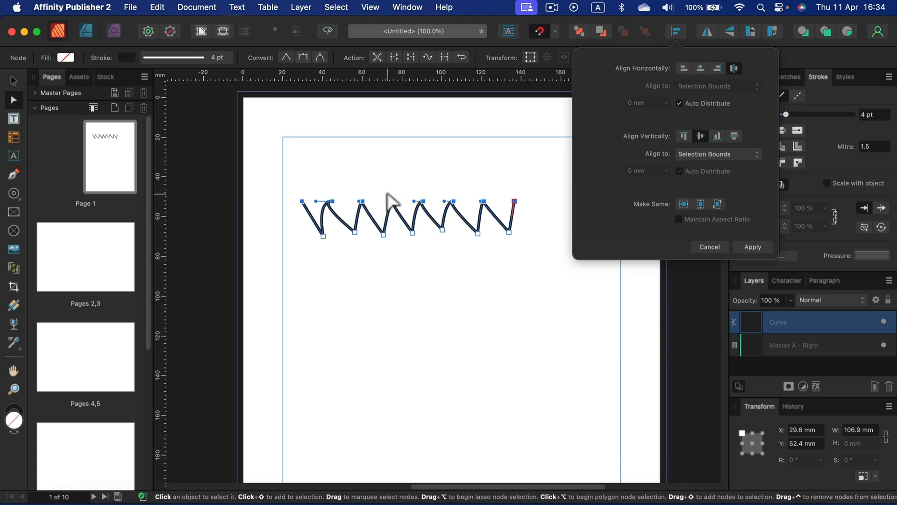
{"action": "left_click", "coordinate": [761, 245]}
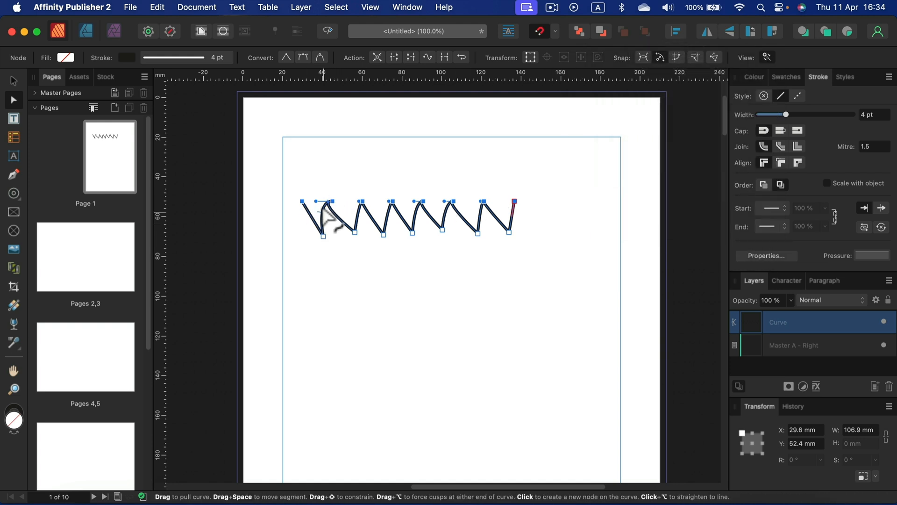
{"action": "left_click", "coordinate": [284, 57]}
Step: Align the zigzag's lower nodes to their vertical middle and space them evenly horizontally, converting them to sharp nodes, and deselect the zigzag
{"action": "left_click_drag", "start_coordinate": [285, 217], "coordinate": [575, 274]}
{"action": "left_click", "coordinate": [679, 29]}
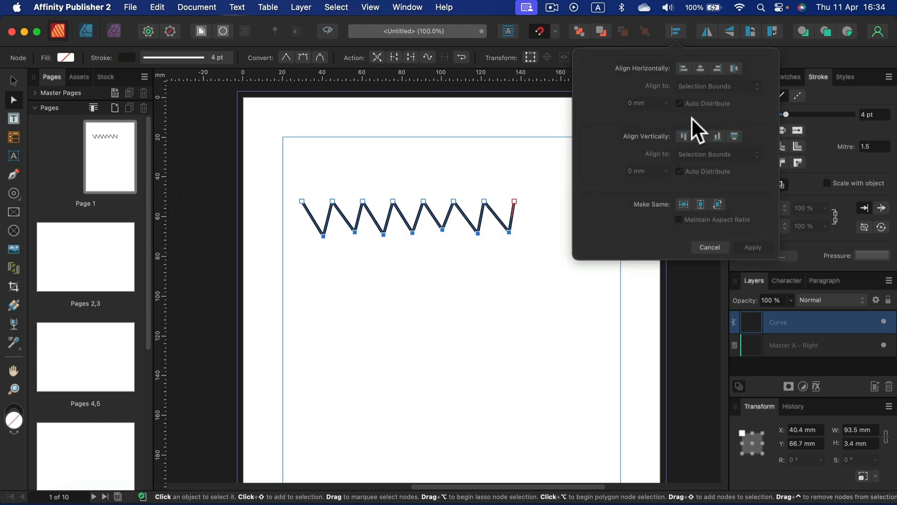
{"action": "left_click", "coordinate": [701, 136]}
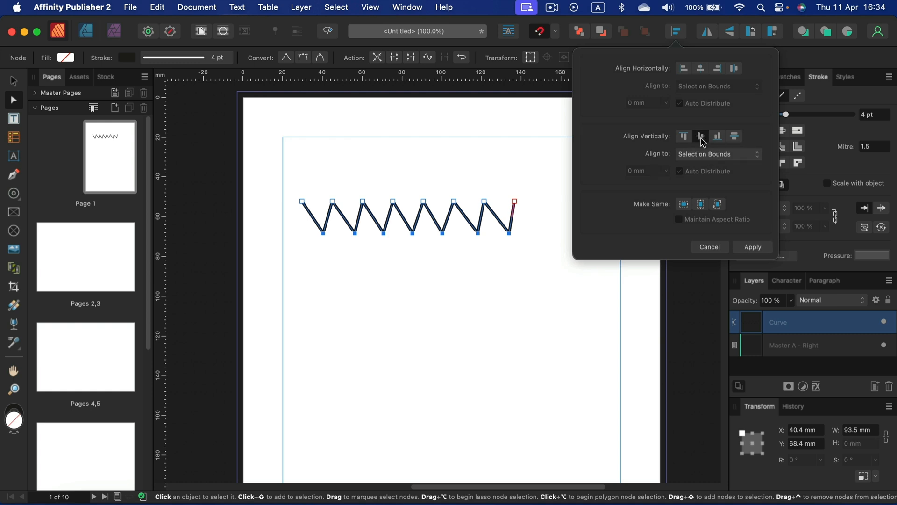
{"action": "left_click", "coordinate": [735, 68]}
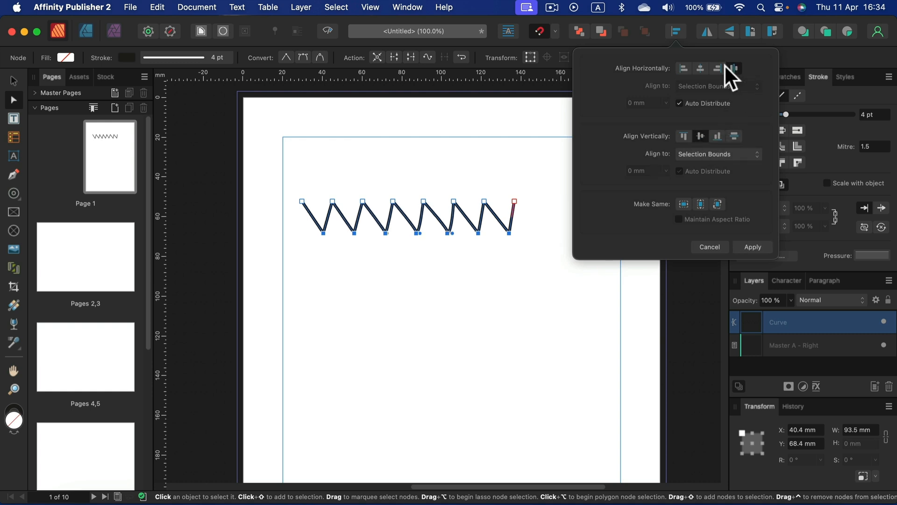
{"action": "left_click", "coordinate": [287, 60]}
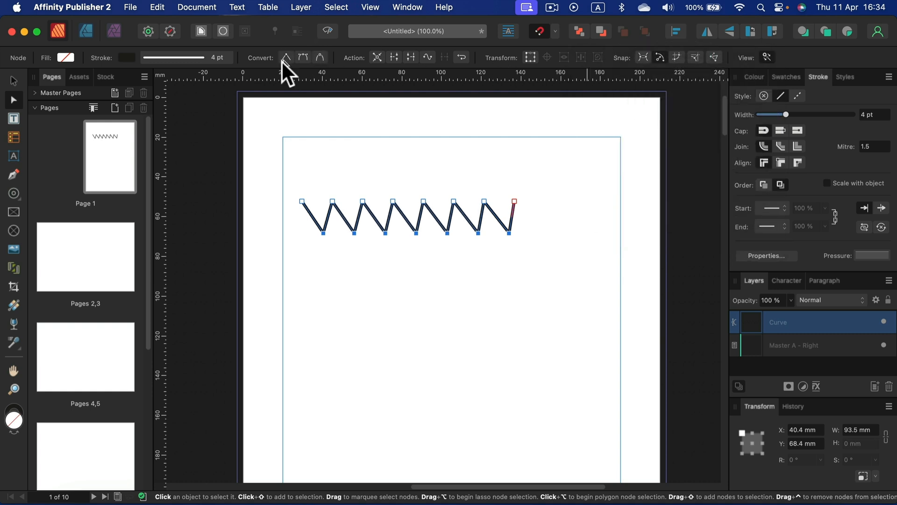
{"action": "left_click", "coordinate": [13, 81]}
{"action": "left_click", "coordinate": [355, 154]}
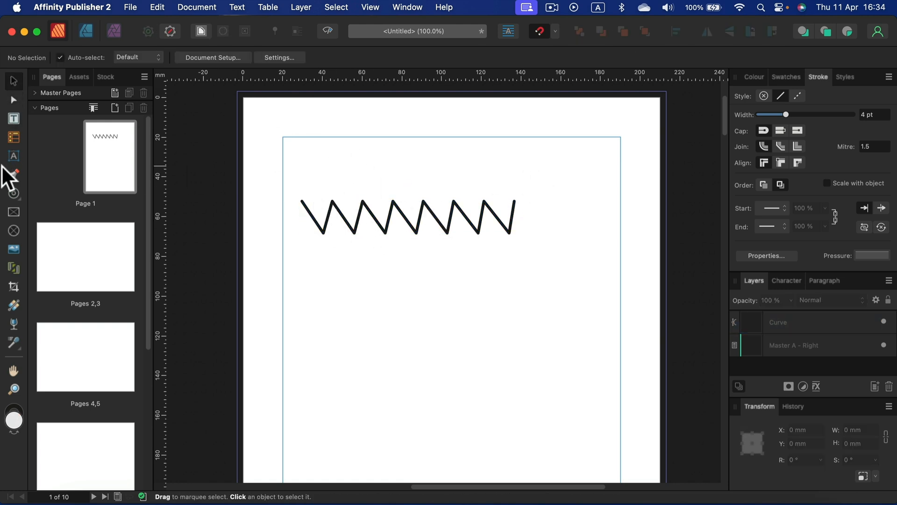
Step: Draw a two-node S-shaped curve below the zigzag in Pen Mode, ending at about X 131.2 mm, Y 89.8 mm
{"action": "left_click", "coordinate": [13, 176]}
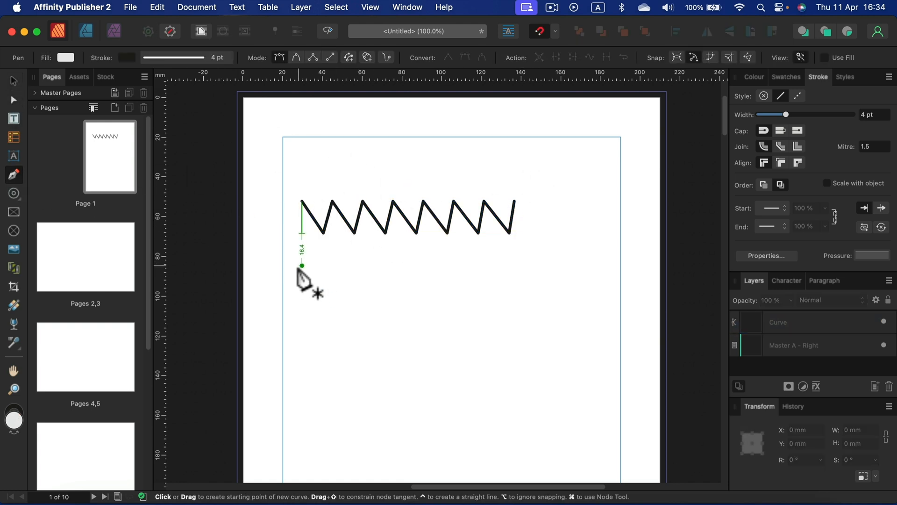
{"action": "left_click_drag", "start_coordinate": [296, 278], "coordinate": [306, 224]}
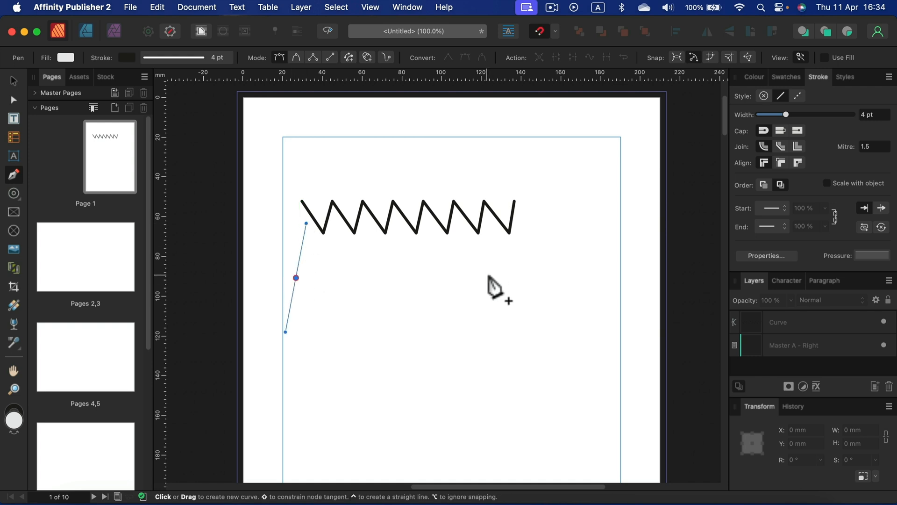
{"action": "left_click", "coordinate": [503, 275]}
{"action": "left_click_drag", "start_coordinate": [507, 271], "coordinate": [514, 211]}
{"action": "left_click_drag", "start_coordinate": [515, 211], "coordinate": [515, 212]}
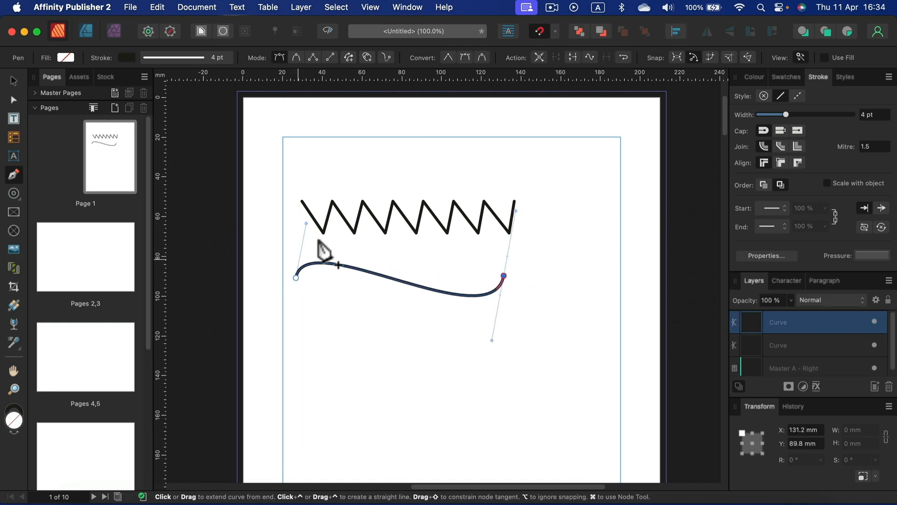
Step: Shape the S-curve's pressure profile with both ends lowered to about half and a full-height middle, set its stroke width to 8 pt, and deselect it
{"action": "left_click_drag", "start_coordinate": [791, 113], "coordinate": [805, 114]}
{"action": "left_click", "coordinate": [878, 255]}
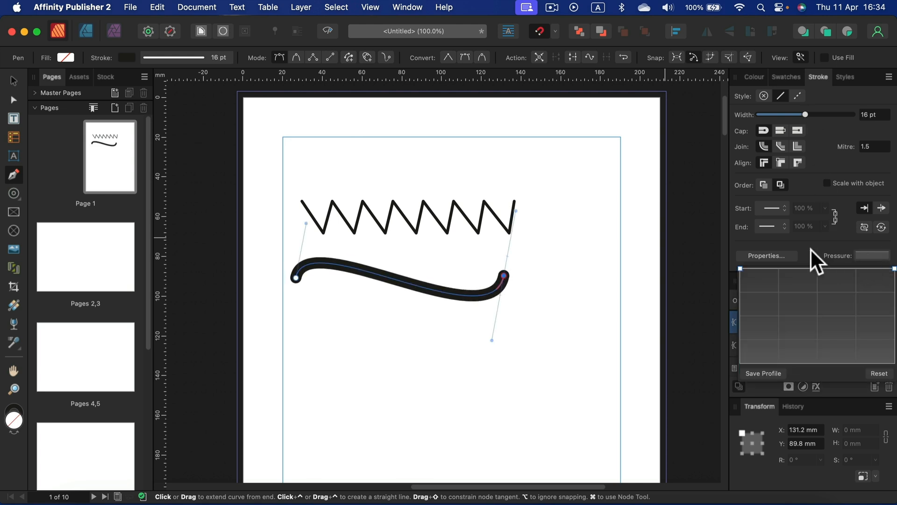
{"action": "left_click_drag", "start_coordinate": [740, 265], "coordinate": [744, 313]}
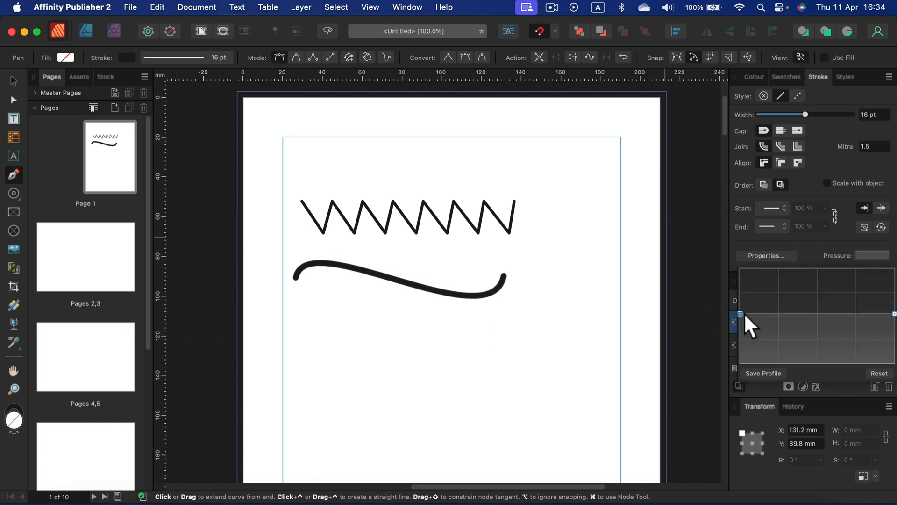
{"action": "left_click", "coordinate": [820, 314]}
{"action": "left_click_drag", "start_coordinate": [820, 314], "coordinate": [820, 266]}
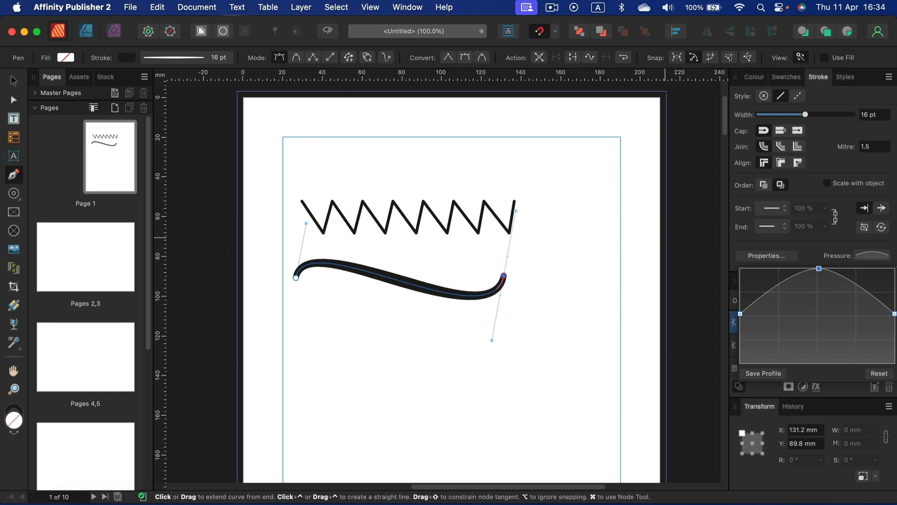
{"action": "left_click_drag", "start_coordinate": [804, 115], "coordinate": [794, 114]}
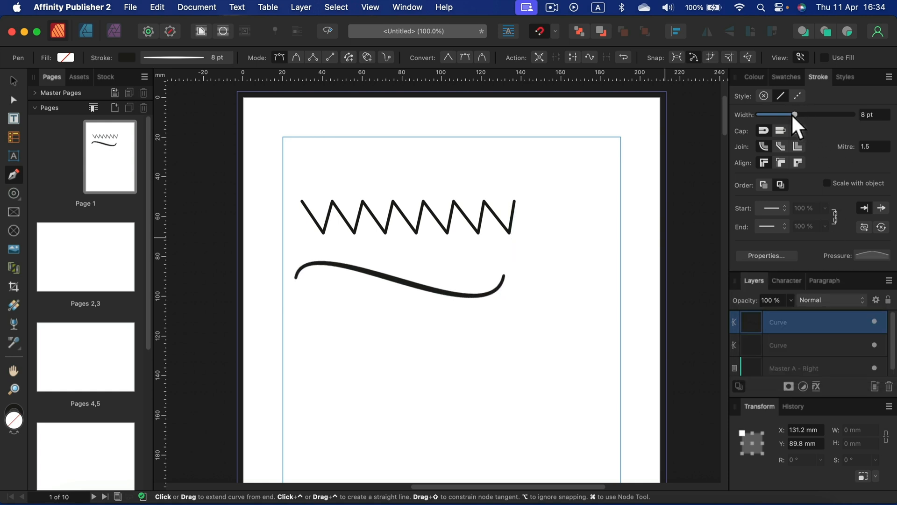
{"action": "left_click", "coordinate": [10, 84]}
{"action": "left_click", "coordinate": [296, 159]}
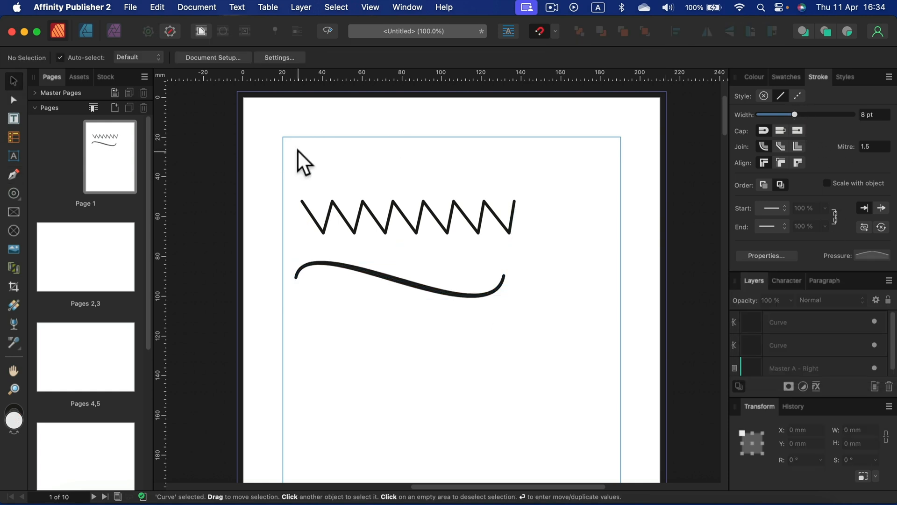
Step: Draw a row of separate short slanted lines below the S-curve with the Pen Tool in Line Mode
{"action": "left_click", "coordinate": [14, 175]}
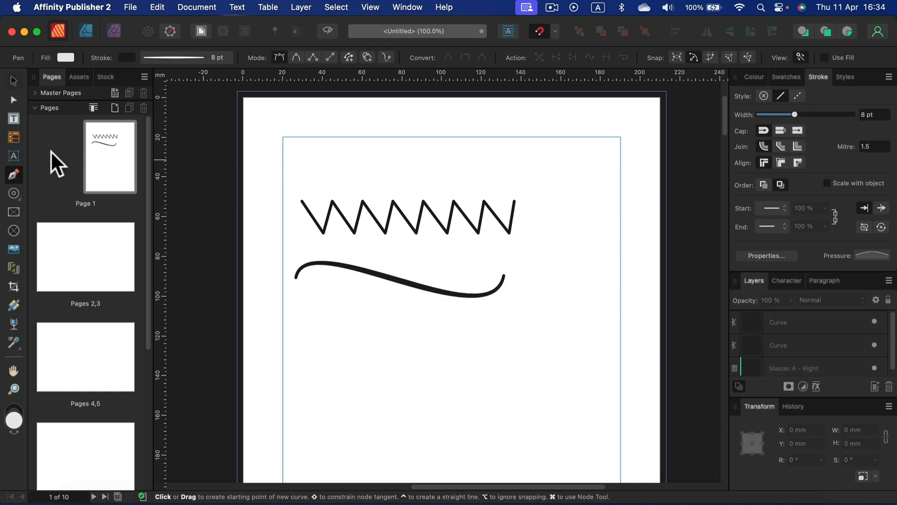
{"action": "left_click", "coordinate": [333, 61]}
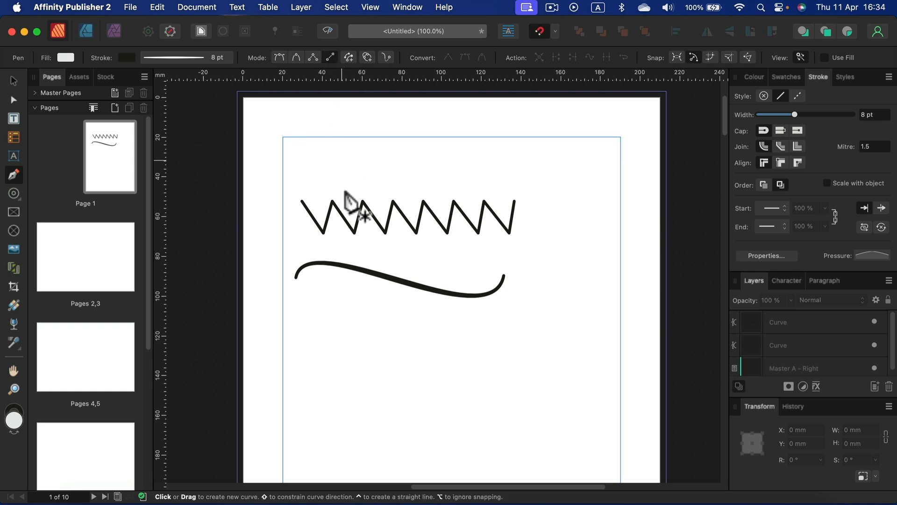
{"action": "left_click", "coordinate": [302, 360]}
{"action": "left_click", "coordinate": [333, 316]}
{"action": "left_click", "coordinate": [333, 368]}
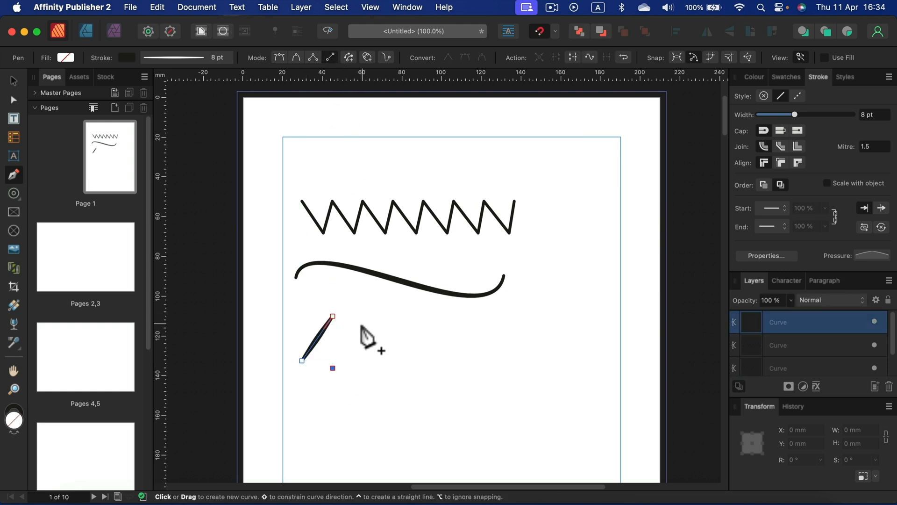
{"action": "left_click", "coordinate": [361, 324]}
{"action": "left_click", "coordinate": [374, 360]}
{"action": "left_click", "coordinate": [400, 316]}
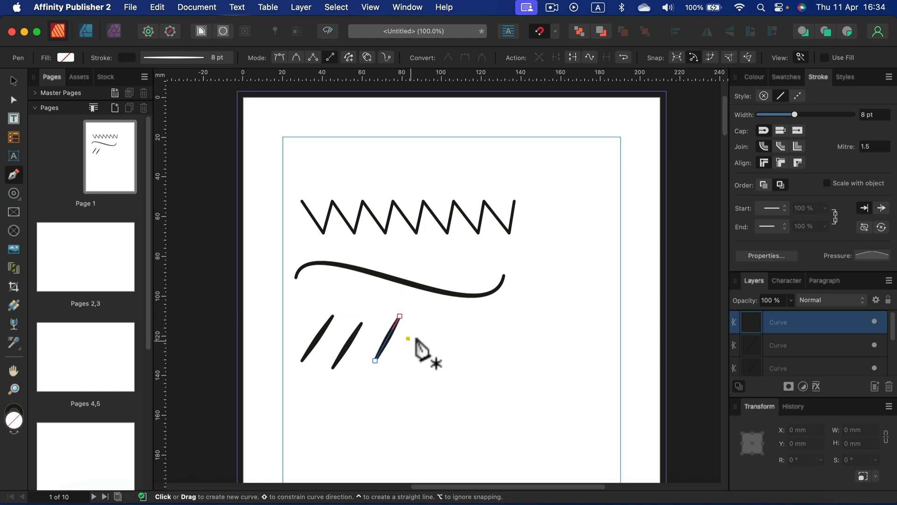
{"action": "left_click", "coordinate": [439, 323]}
{"action": "left_click", "coordinate": [408, 368]}
{"action": "left_click", "coordinate": [440, 378]}
{"action": "left_click", "coordinate": [466, 323]}
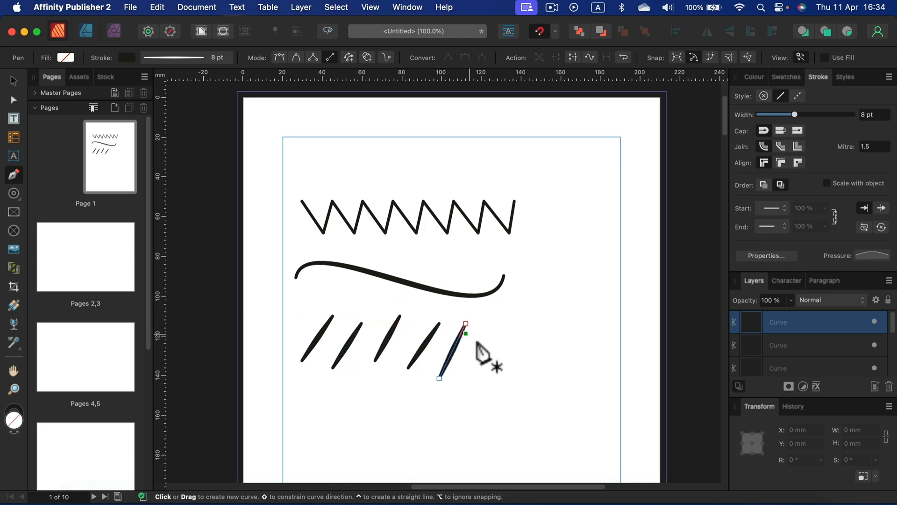
{"action": "left_click", "coordinate": [495, 329]}
{"action": "left_click", "coordinate": [479, 378]}
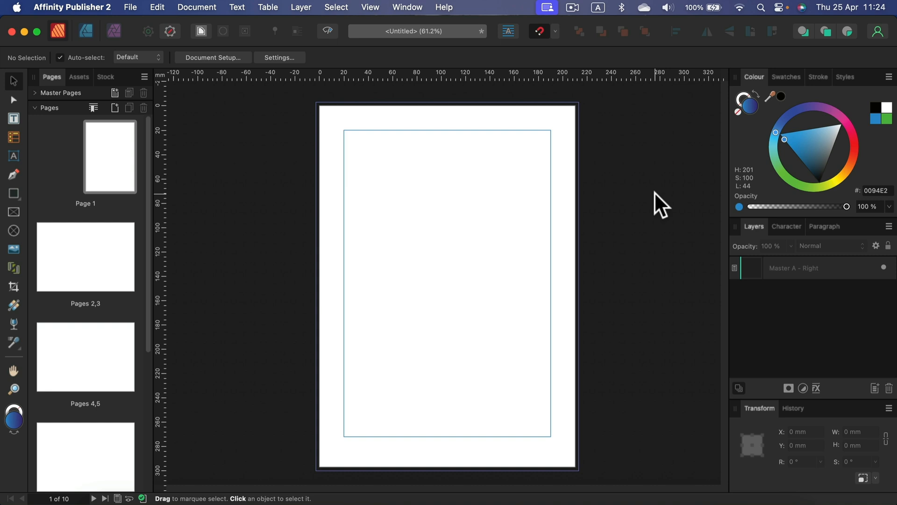
Step: Open Master A for editing and draw a text frame about 34 × 14.3 mm near the foot of the left page
{"action": "left_click", "coordinate": [35, 108]}
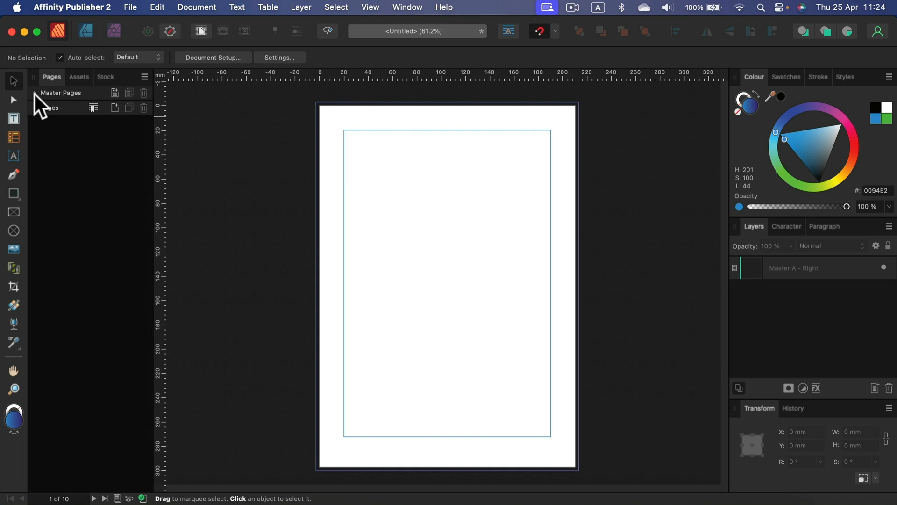
{"action": "left_click", "coordinate": [35, 93]}
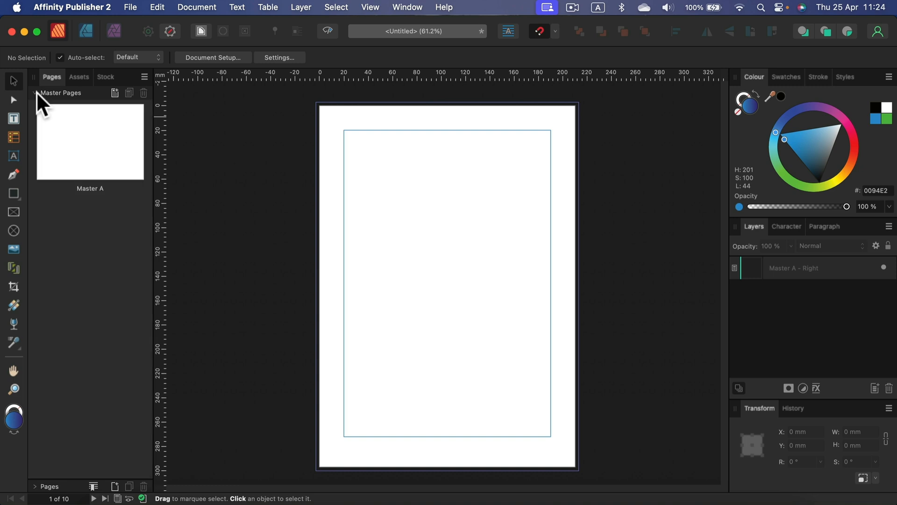
{"action": "double_click", "coordinate": [90, 136]}
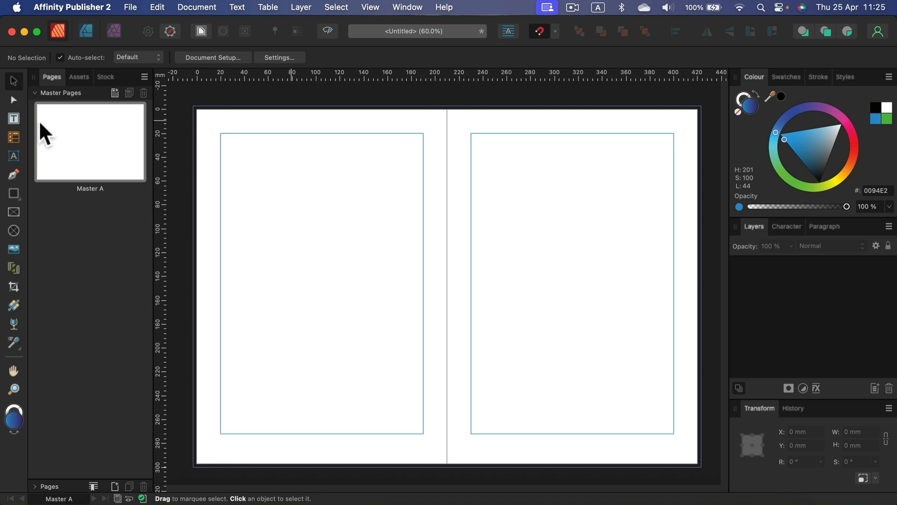
{"action": "left_click", "coordinate": [13, 117]}
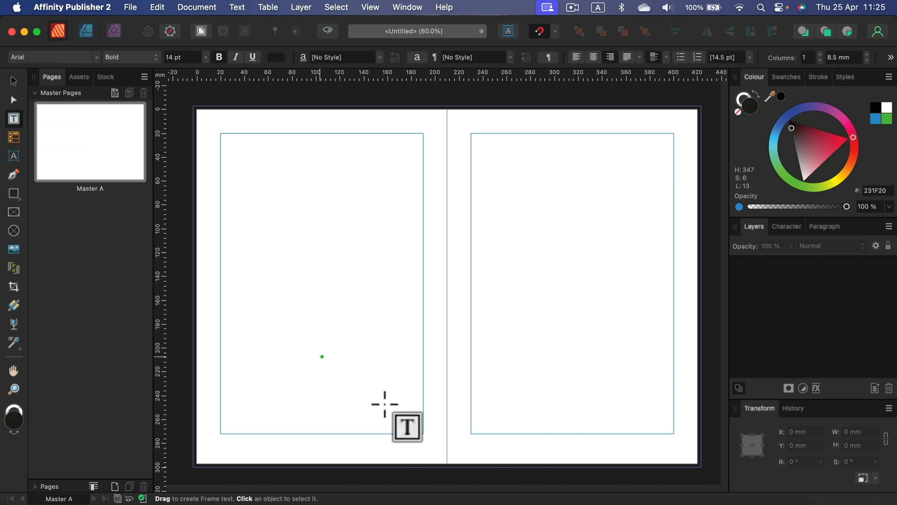
{"action": "left_click_drag", "start_coordinate": [250, 409], "coordinate": [292, 426]}
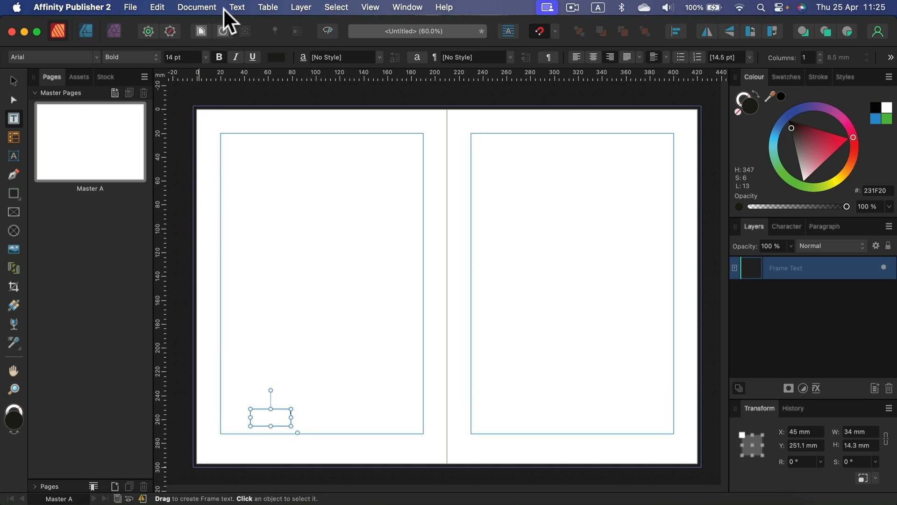
Step: Insert a Page Number field into the new text frame on the left master page
{"action": "left_click", "coordinate": [242, 7]}
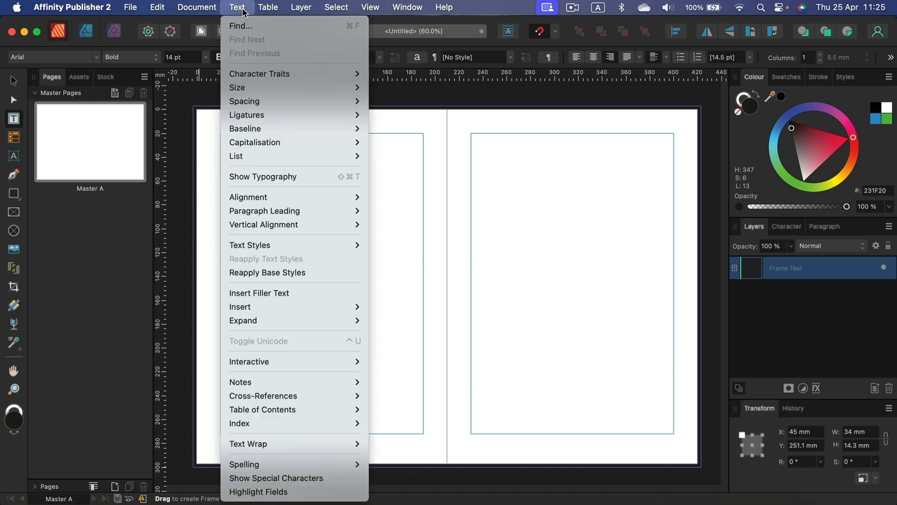
{"action": "mouse_move", "coordinate": [302, 306]}
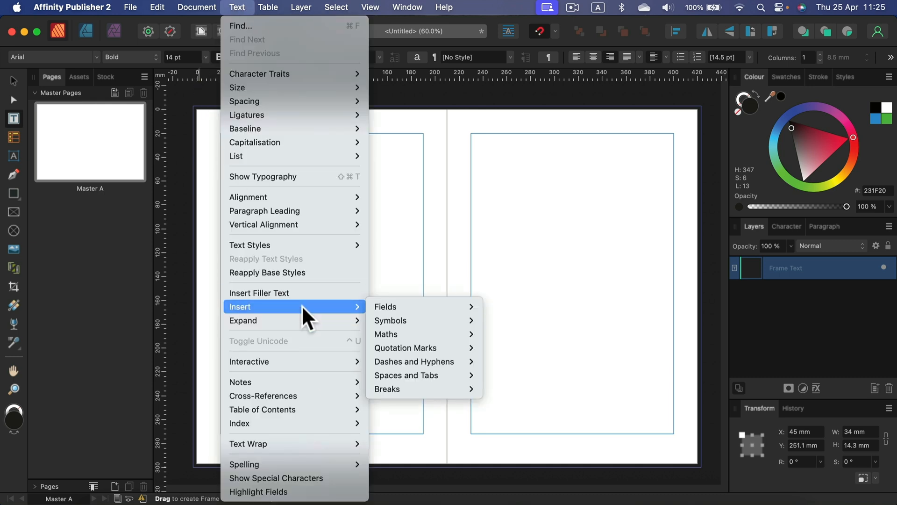
{"action": "mouse_move", "coordinate": [384, 306]}
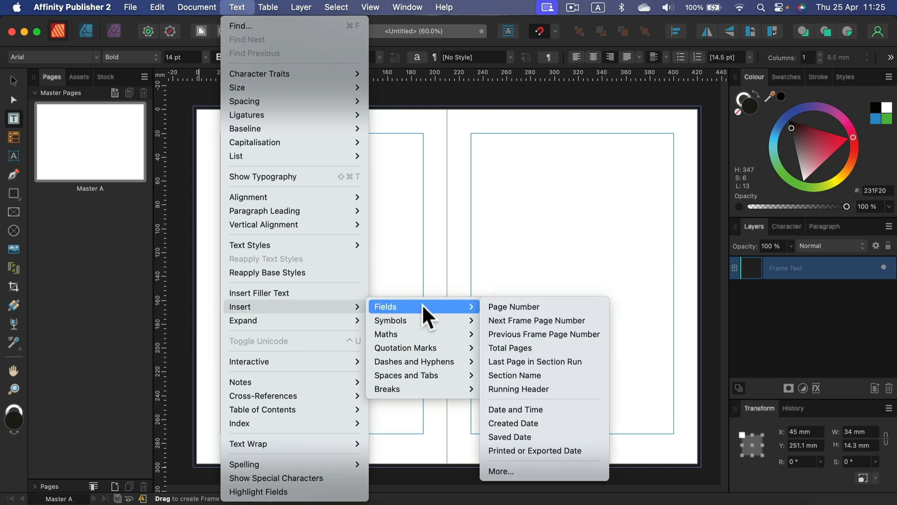
{"action": "left_click", "coordinate": [492, 306]}
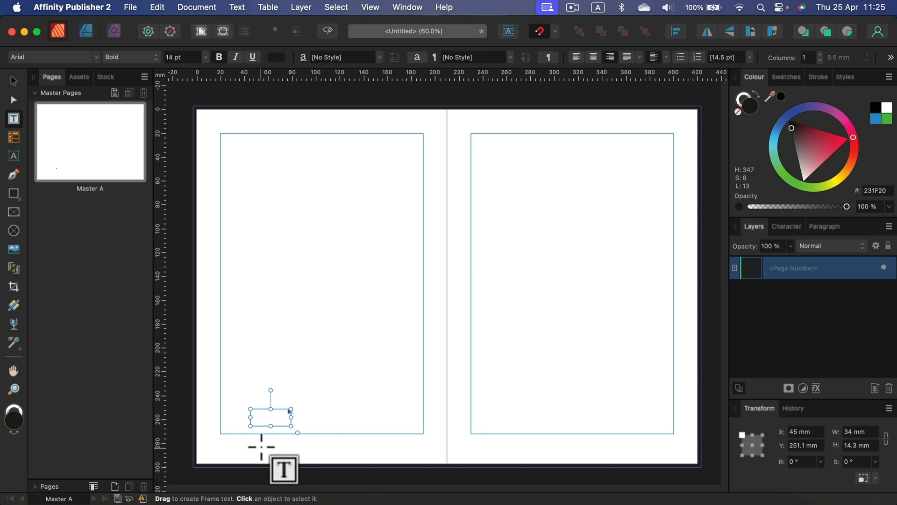
Step: Format the page number field in American Typewriter at 16 pt and colour it dark grey 525252
{"action": "left_click", "coordinate": [206, 58]}
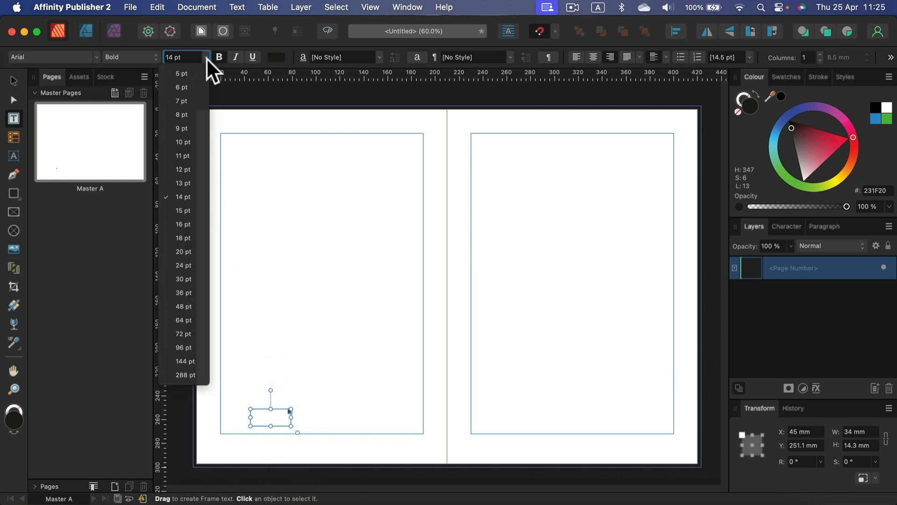
{"action": "left_click", "coordinate": [197, 224]}
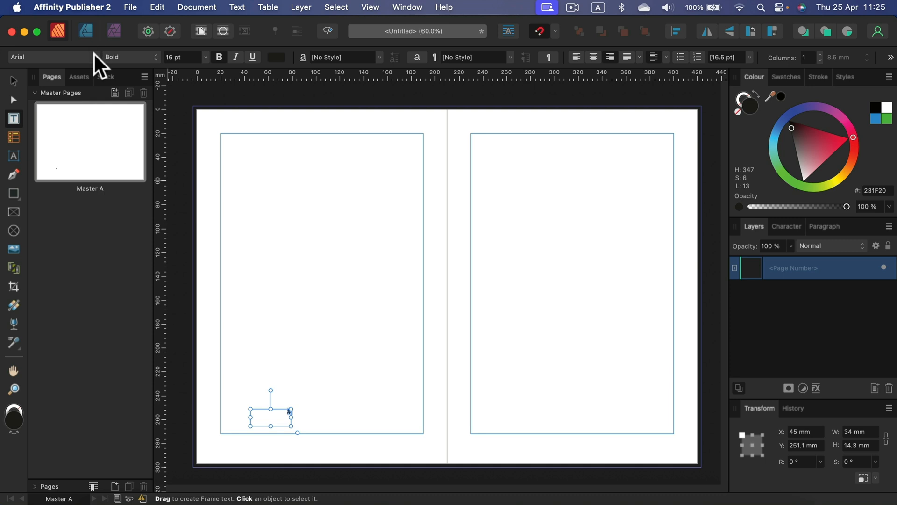
{"action": "left_click", "coordinate": [96, 58]}
{"action": "left_click", "coordinate": [158, 187]}
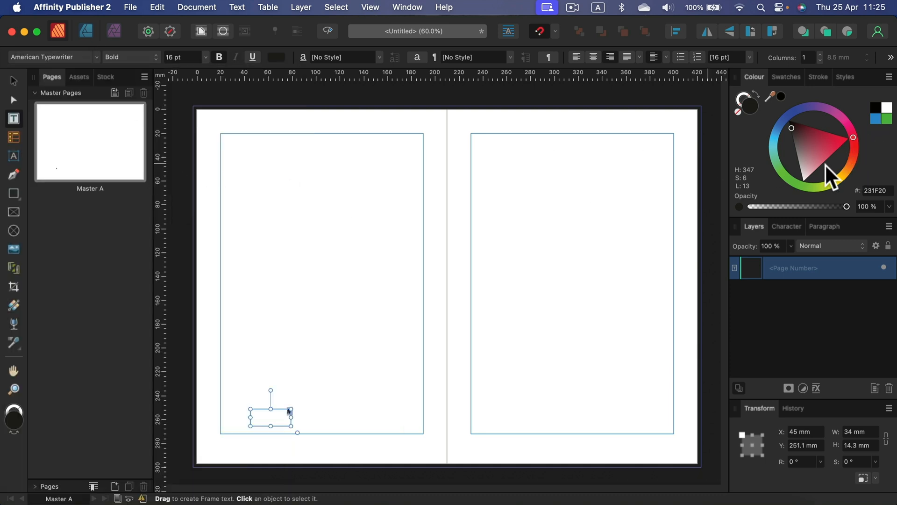
{"action": "left_click_drag", "start_coordinate": [800, 147], "coordinate": [780, 141]}
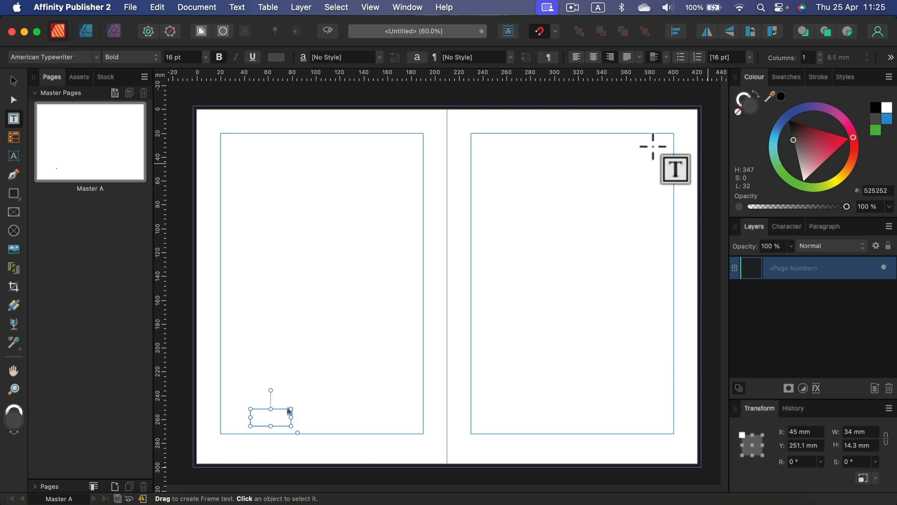
Step: Resize the page number frame to about 16 × 8.6 mm, place it at X 20 mm, Y 272 mm below the left margin corner, and left-align its text
{"action": "left_click", "coordinate": [10, 81]}
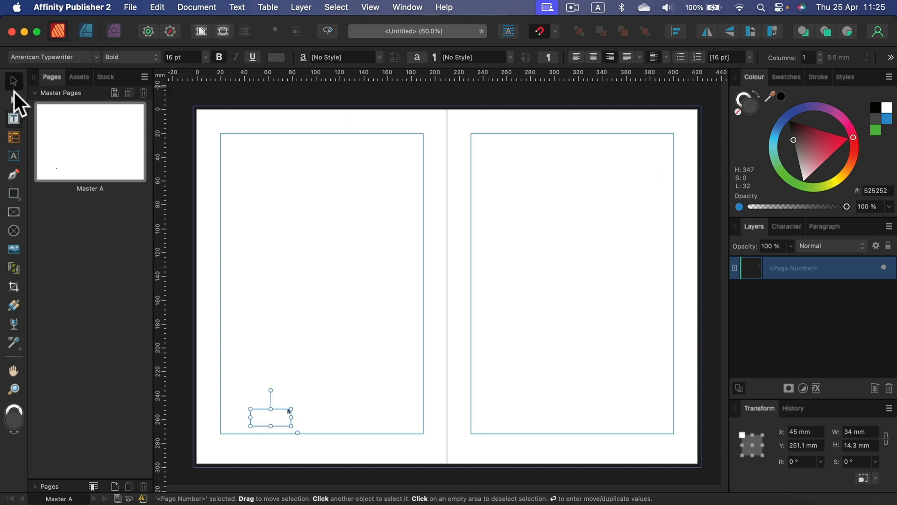
{"action": "left_click_drag", "start_coordinate": [287, 413], "coordinate": [240, 443]}
{"action": "left_click", "coordinate": [577, 57]}
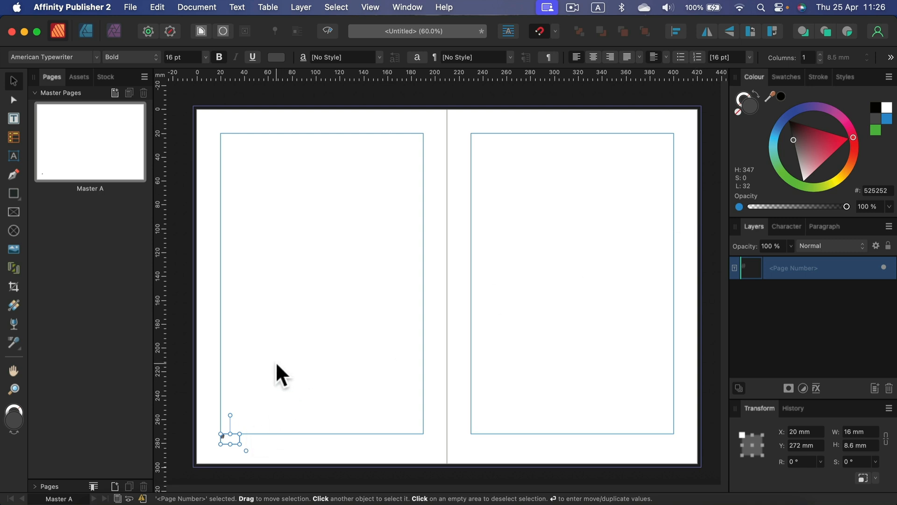
Step: Duplicate the page number frame, move the copy to X 384 mm, Y 272 mm on the right page, right-align its text, and deselect it
{"action": "key", "text": "super+j"}
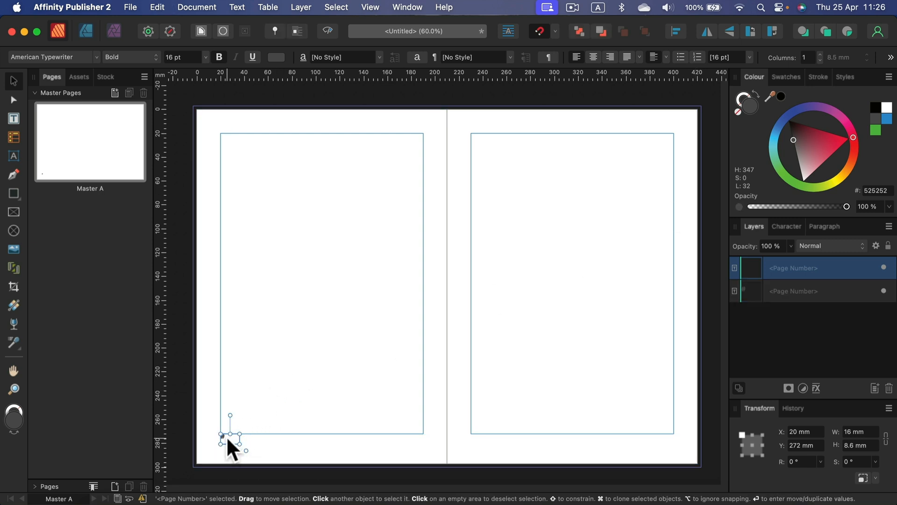
{"action": "left_click_drag", "start_coordinate": [228, 439], "coordinate": [657, 436]}
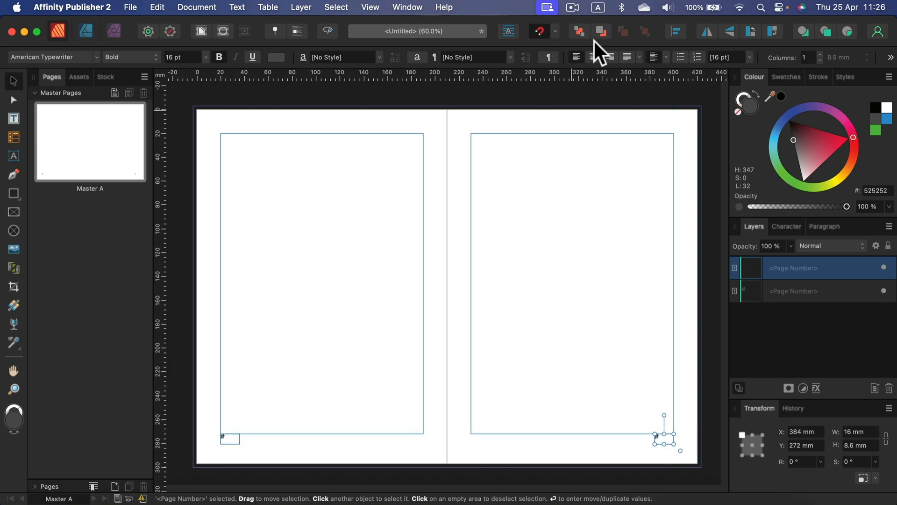
{"action": "left_click", "coordinate": [610, 57]}
{"action": "left_click", "coordinate": [638, 248]}
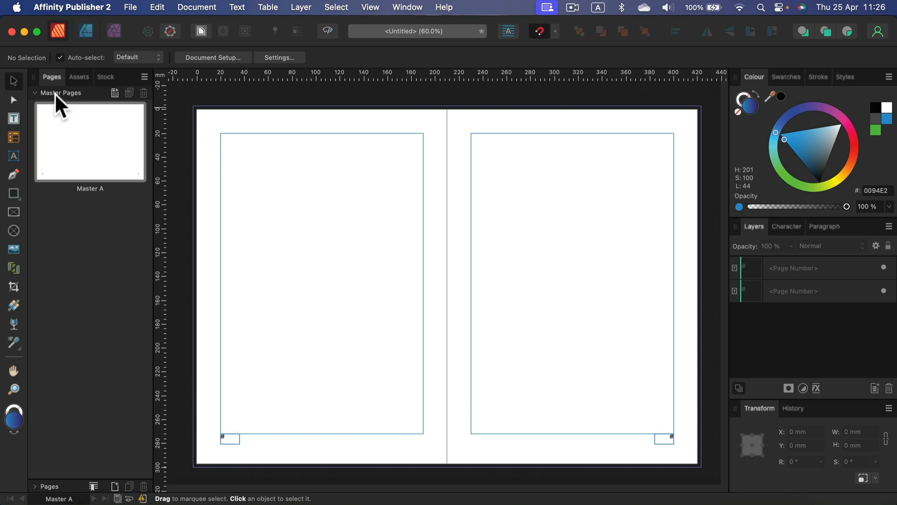
Step: Check the page numbers on page 1 and the spreads 2,3, 4,5 and 6,7
{"action": "left_click", "coordinate": [34, 93]}
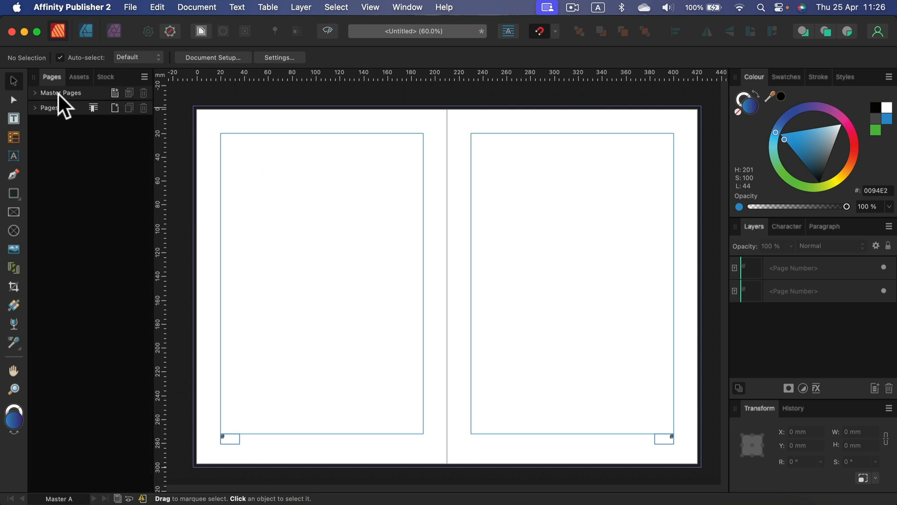
{"action": "left_click", "coordinate": [35, 108]}
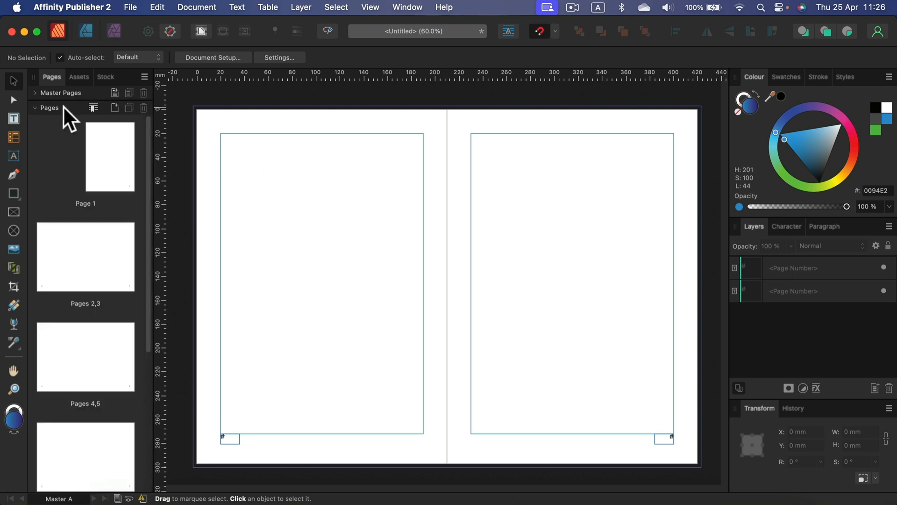
{"action": "left_click", "coordinate": [112, 152]}
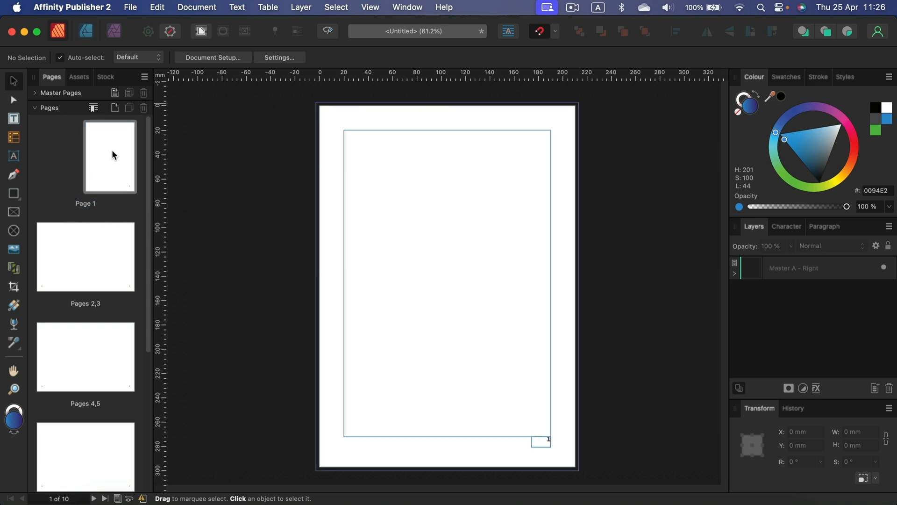
{"action": "left_click", "coordinate": [94, 276]}
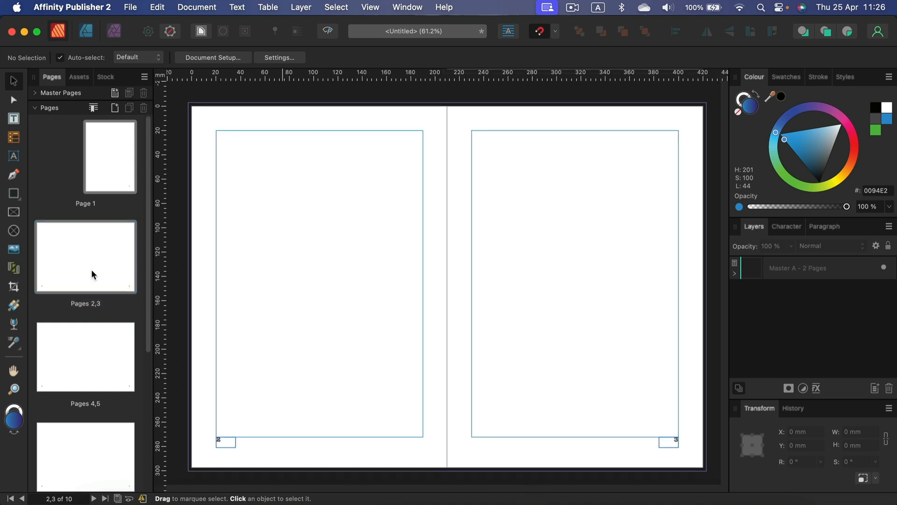
{"action": "left_click", "coordinate": [70, 357]}
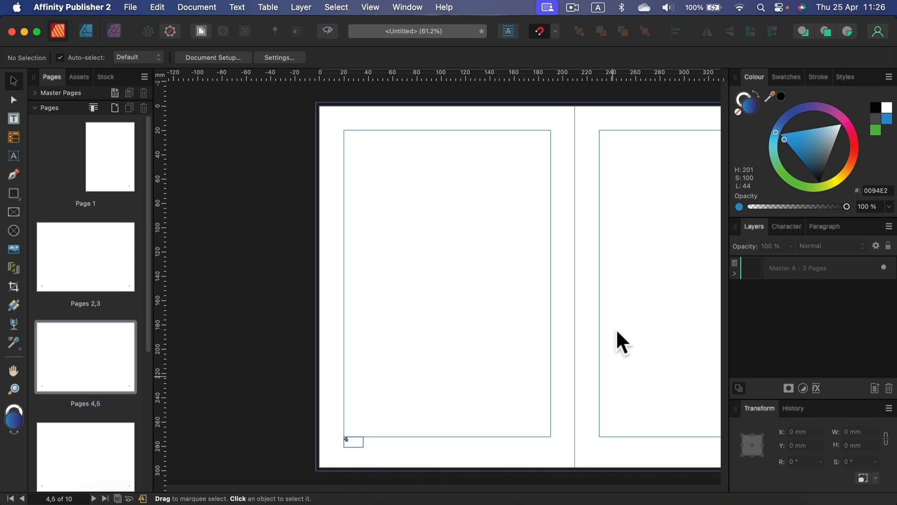
{"action": "key", "text": "space"}
{"action": "left_click_drag", "start_coordinate": [581, 344], "coordinate": [400, 114]}
{"action": "left_click_drag", "start_coordinate": [435, 396], "coordinate": [460, 227]}
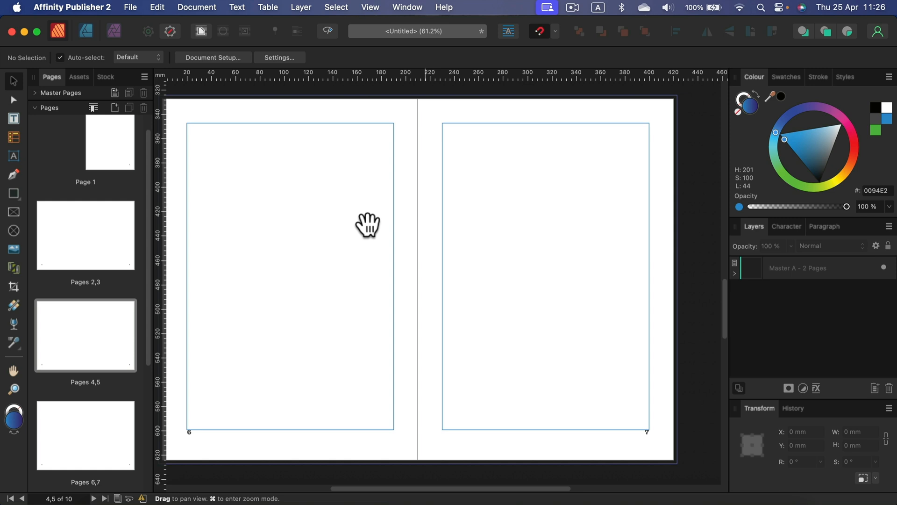
{"action": "left_click_drag", "start_coordinate": [258, 188], "coordinate": [259, 374]}
Step: Reopen Master A and set the left page number to red FF1A00 at 20 pt
{"action": "left_click", "coordinate": [34, 106]}
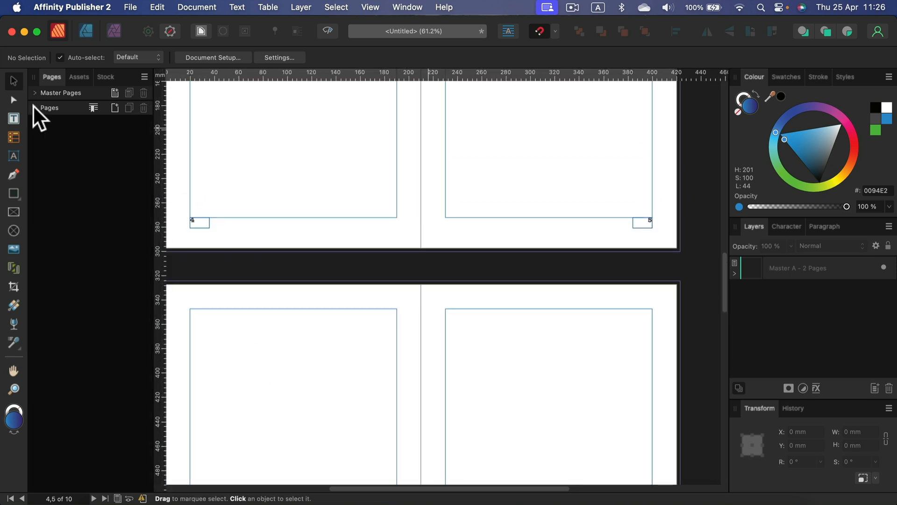
{"action": "left_click", "coordinate": [32, 92]}
{"action": "double_click", "coordinate": [66, 132]}
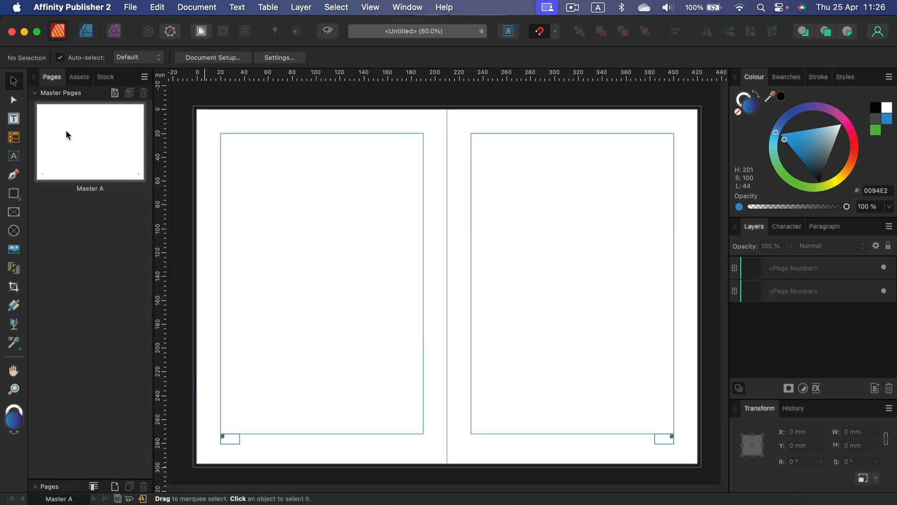
{"action": "left_click", "coordinate": [225, 440]}
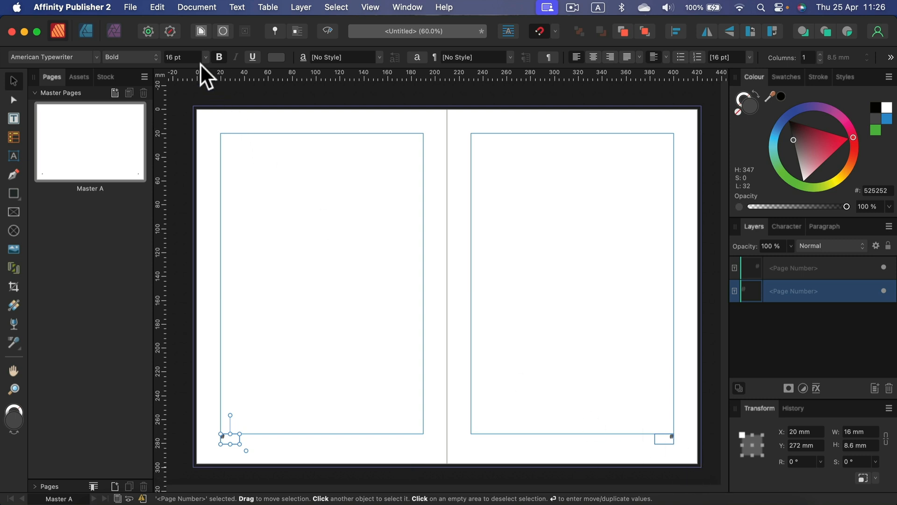
{"action": "left_click_drag", "start_coordinate": [841, 139], "coordinate": [857, 150]}
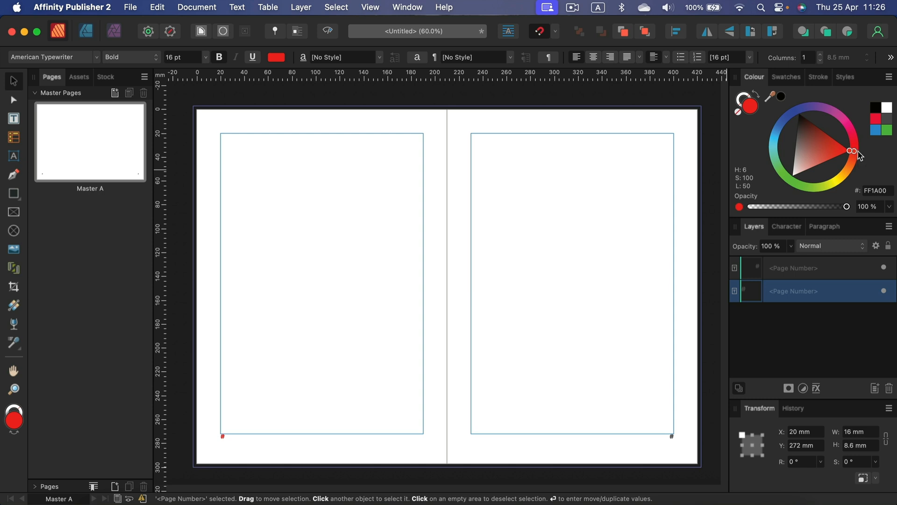
{"action": "left_click", "coordinate": [205, 56]}
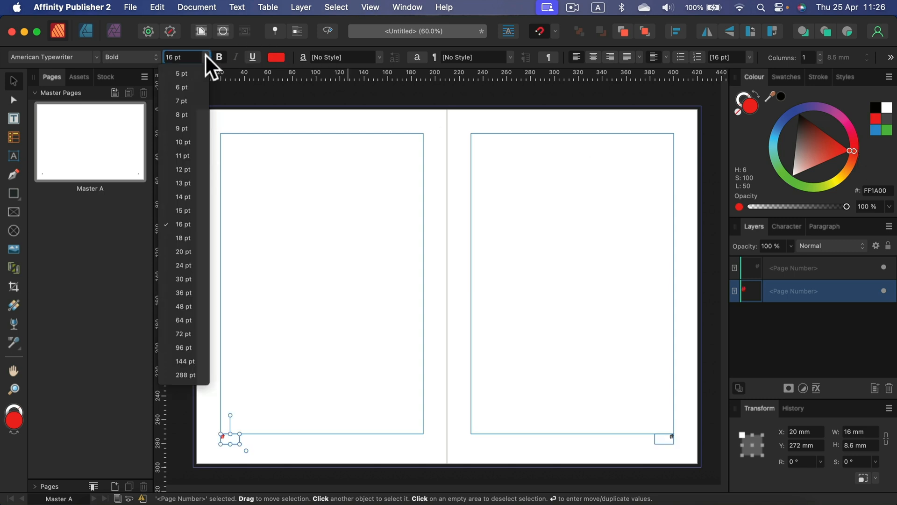
{"action": "left_click", "coordinate": [182, 251]}
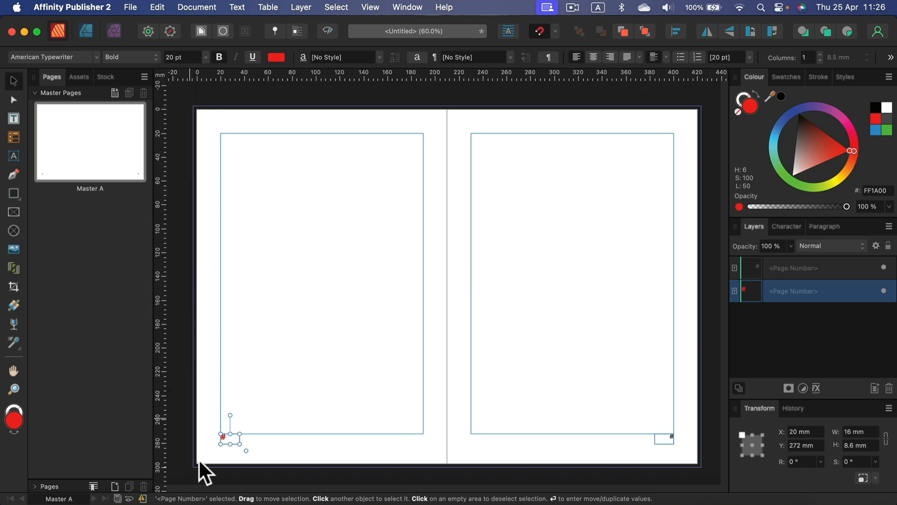
Step: Add the word "Page" before the left page number field, enlarge the frame to fit the text, and deselect it
{"action": "double_click", "coordinate": [233, 438]}
{"action": "left_click", "coordinate": [234, 438]}
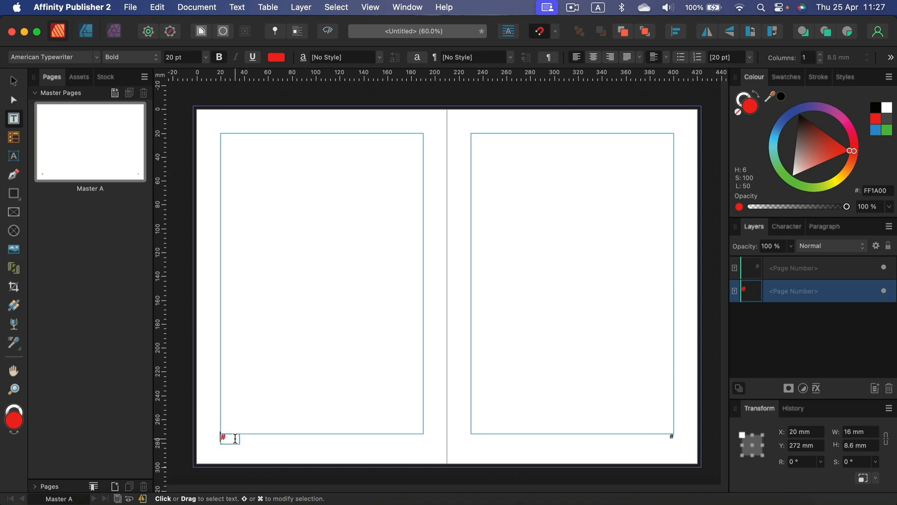
{"action": "type", "text": "Page"}
{"action": "key", "text": "Escape"}
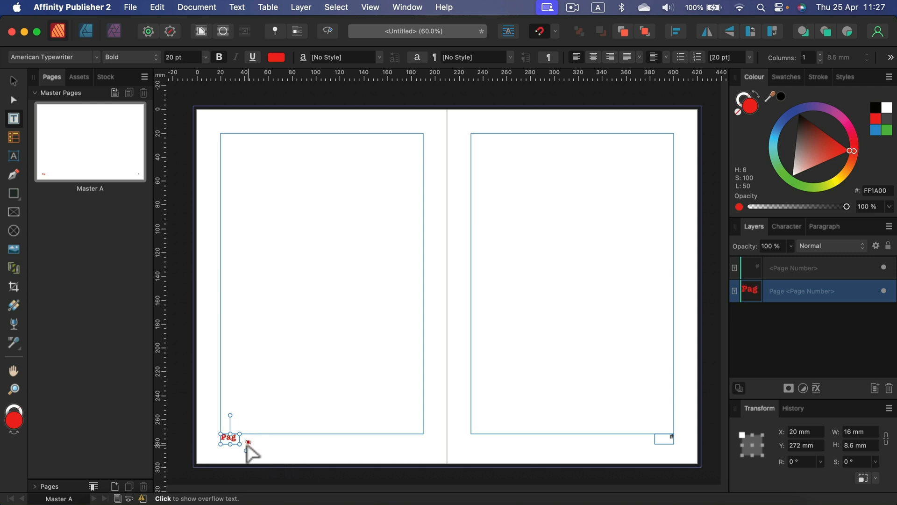
{"action": "left_click_drag", "start_coordinate": [241, 447], "coordinate": [269, 449]}
{"action": "left_click", "coordinate": [11, 80]}
{"action": "left_click", "coordinate": [236, 114]}
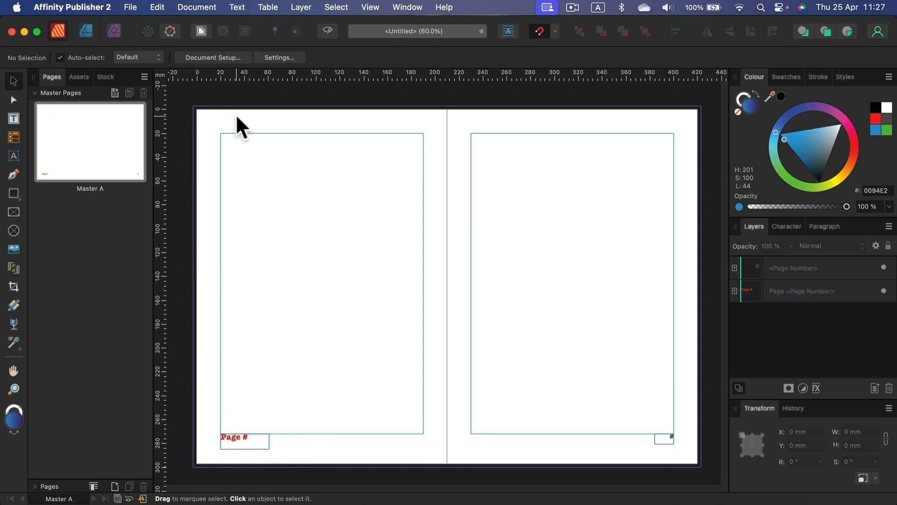
Step: Return to the document pages and view page 1 to check its page number
{"action": "left_click", "coordinate": [36, 93]}
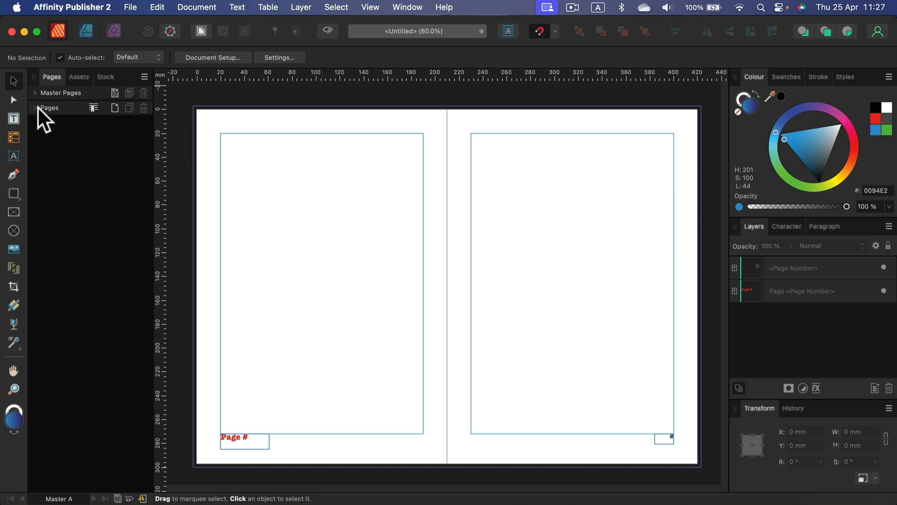
{"action": "left_click", "coordinate": [35, 108]}
{"action": "double_click", "coordinate": [91, 136]}
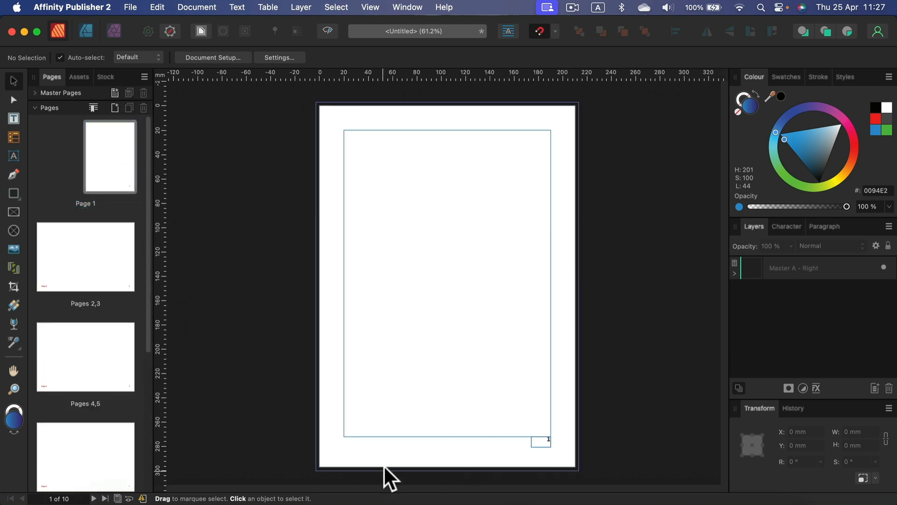
Step: Check the formatted page numbers on the spreads 2,3 and 4,5
{"action": "double_click", "coordinate": [101, 236]}
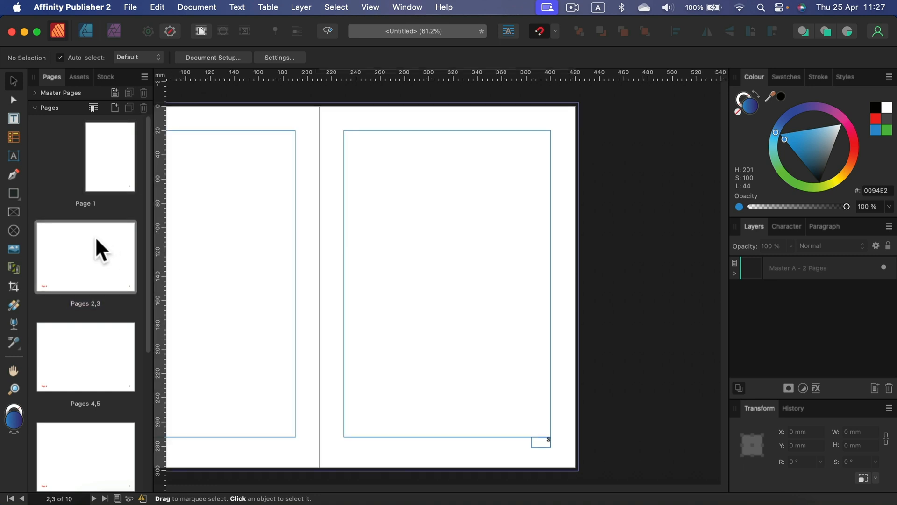
{"action": "left_click_drag", "start_coordinate": [350, 353], "coordinate": [588, 231]}
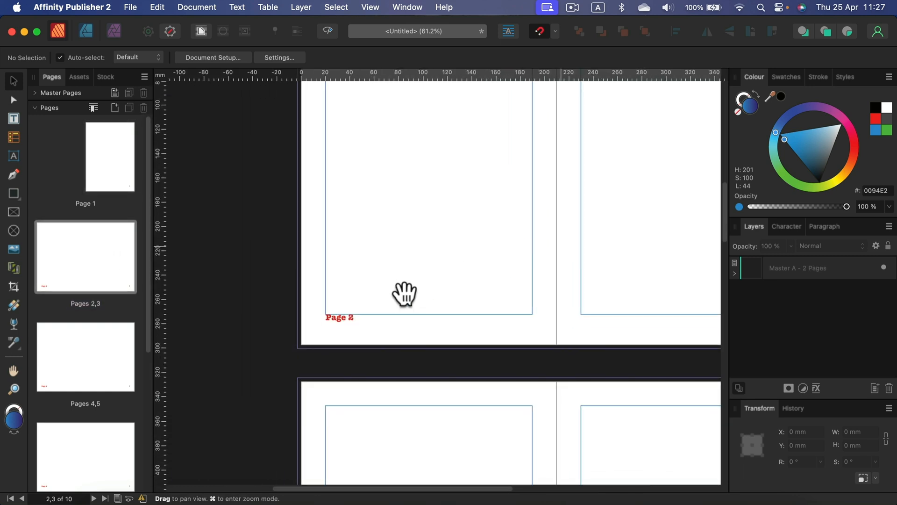
{"action": "double_click", "coordinate": [44, 362]}
{"action": "scroll", "coordinate": [420, 425], "scroll_direction": "down", "scroll_amount": 10}
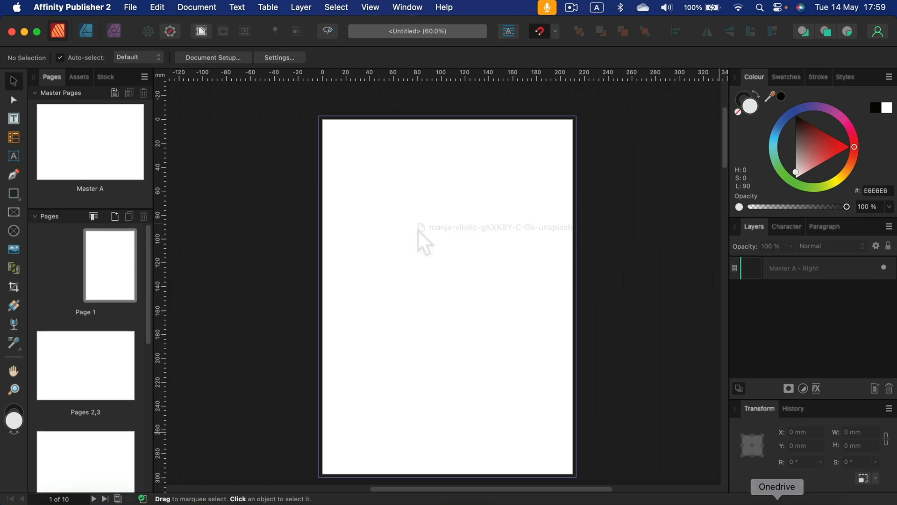
Step: Place the cat photo directly on page 1, shrink it to about 131 by 90 mm, and delete it
{"action": "left_click_drag", "start_coordinate": [417, 229], "coordinate": [414, 234]}
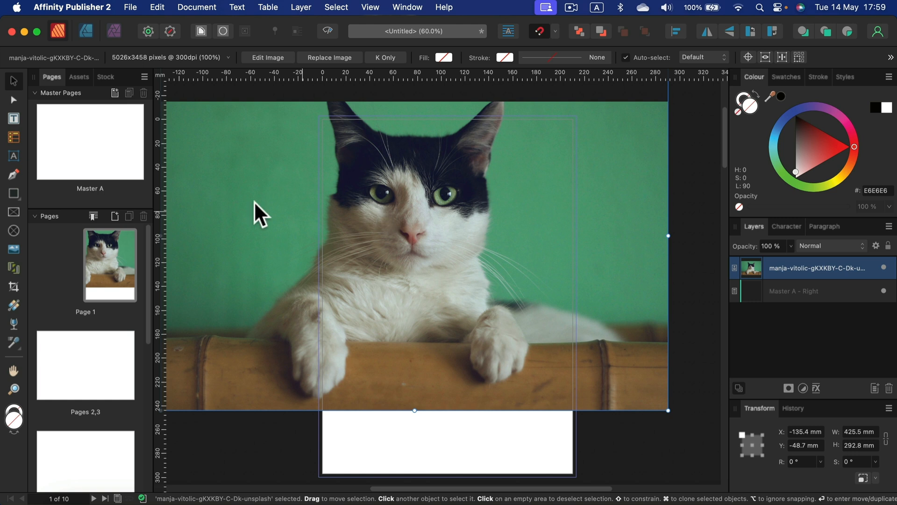
{"action": "left_click_drag", "start_coordinate": [247, 231], "coordinate": [281, 250]}
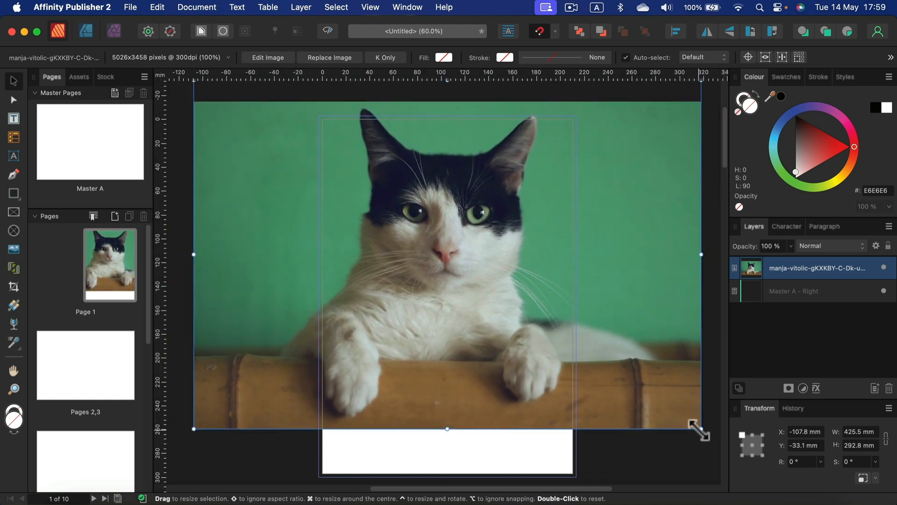
{"action": "left_click_drag", "start_coordinate": [700, 428], "coordinate": [381, 255]}
{"action": "left_click_drag", "start_coordinate": [264, 172], "coordinate": [399, 254]}
{"action": "left_click_drag", "start_coordinate": [532, 158], "coordinate": [486, 188]}
{"action": "left_click_drag", "start_coordinate": [418, 250], "coordinate": [421, 302]}
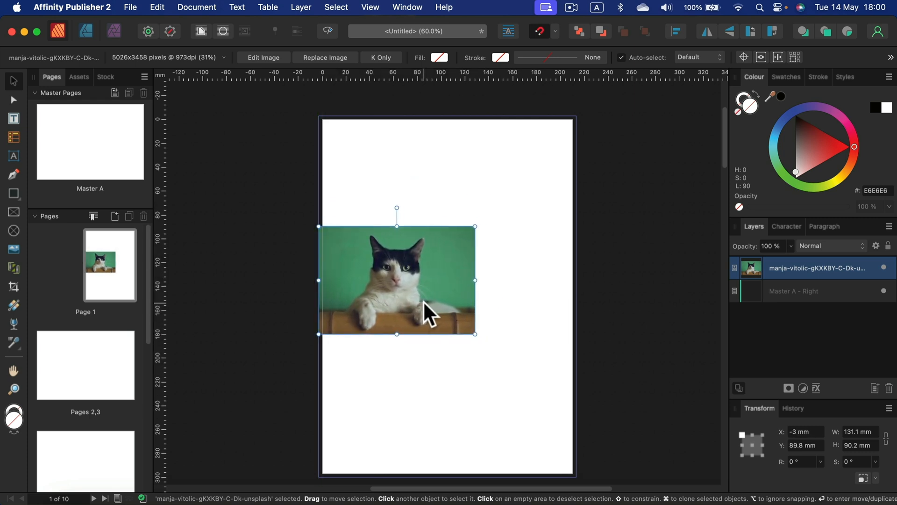
{"action": "key", "text": "Delete"}
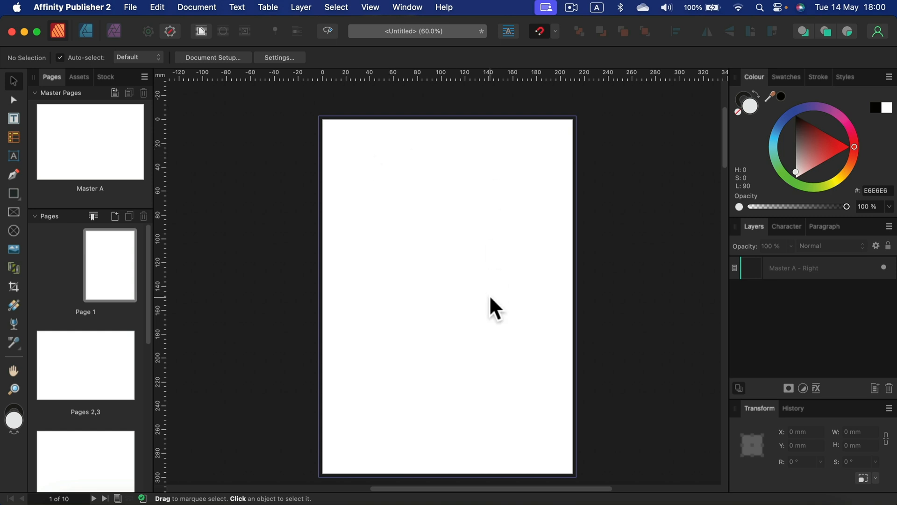
Step: Draw a rectangular picture frame about 61 by 121 mm and a circular one about 71 mm across on page 1
{"action": "left_click", "coordinate": [11, 210]}
{"action": "left_click_drag", "start_coordinate": [351, 175], "coordinate": [424, 319]}
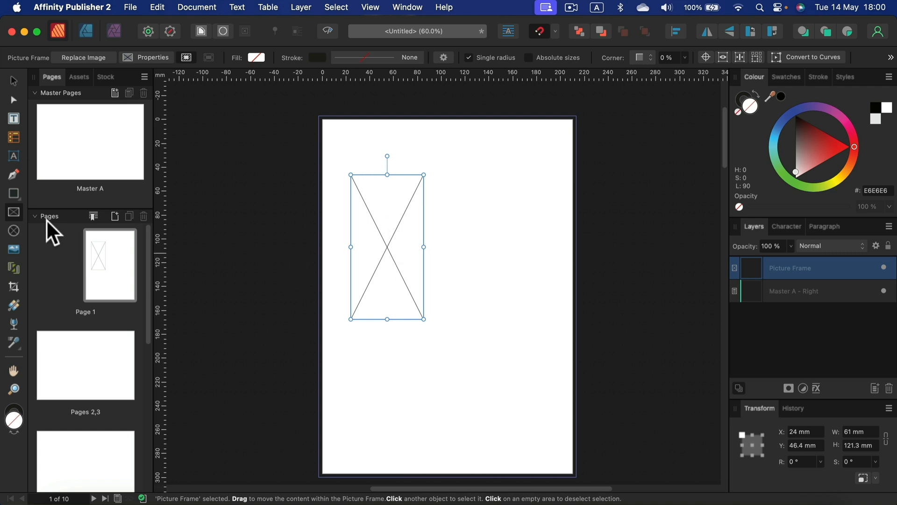
{"action": "left_click", "coordinate": [14, 232]}
{"action": "left_click_drag", "start_coordinate": [478, 149], "coordinate": [565, 234]}
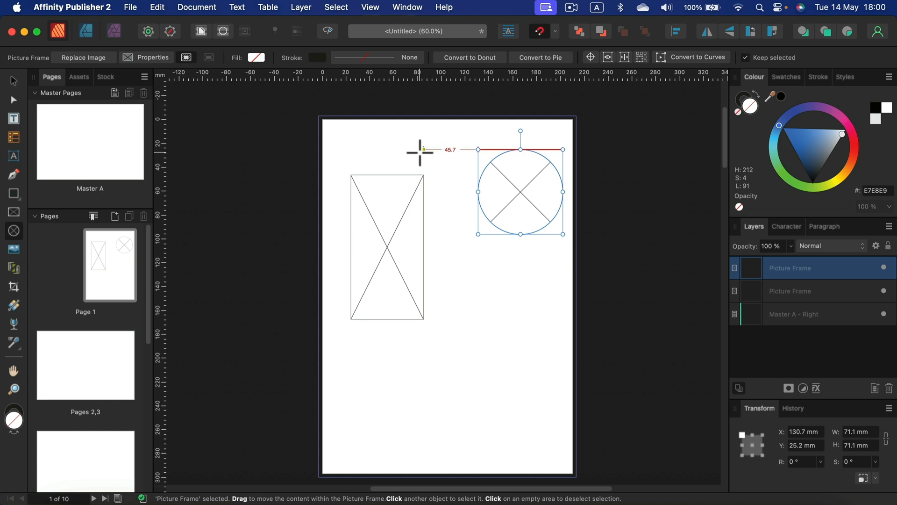
Step: Fill the rectangular picture frame with the puppy photo from the Downloads folder
{"action": "left_click", "coordinate": [13, 81]}
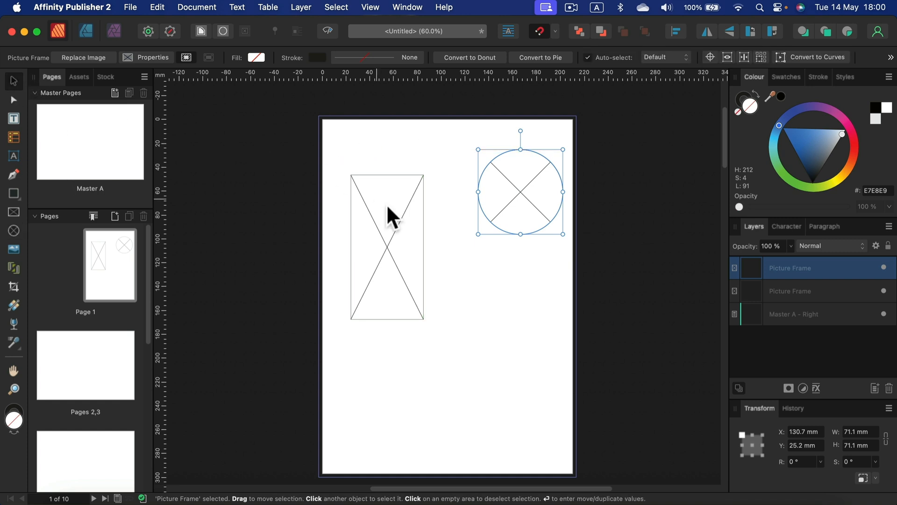
{"action": "left_click", "coordinate": [388, 205]}
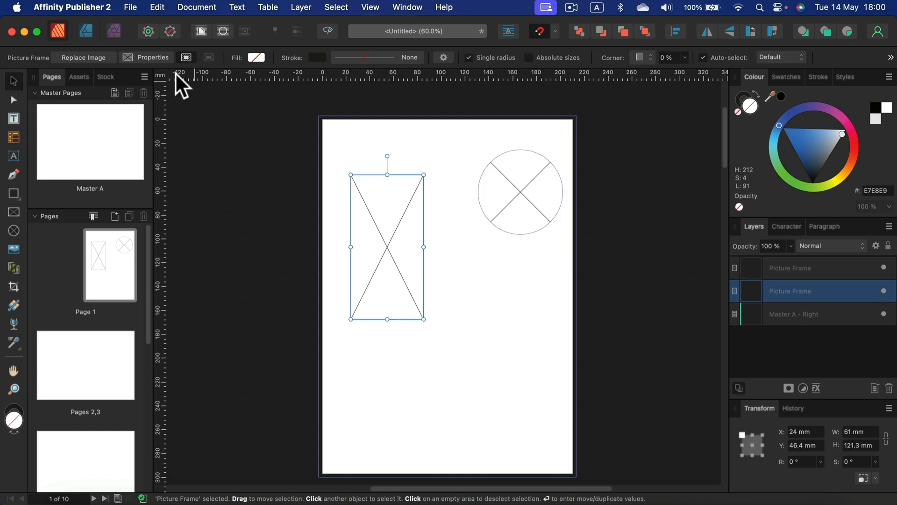
{"action": "left_click", "coordinate": [88, 55]}
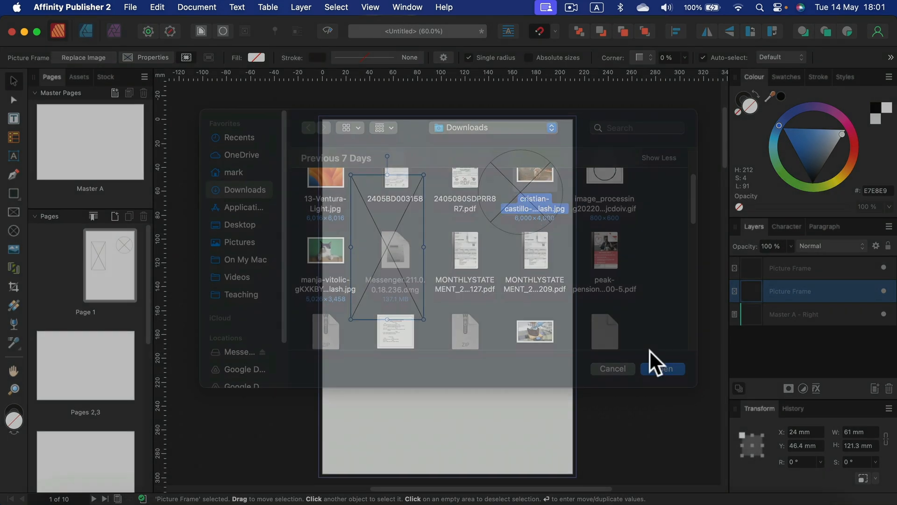
{"action": "left_click", "coordinate": [652, 363]}
Step: Rotate, scale and reposition the puppy photo inside its frame, widen the frame to about 88 mm, and deselect it
{"action": "mouse_move", "coordinate": [391, 246]}
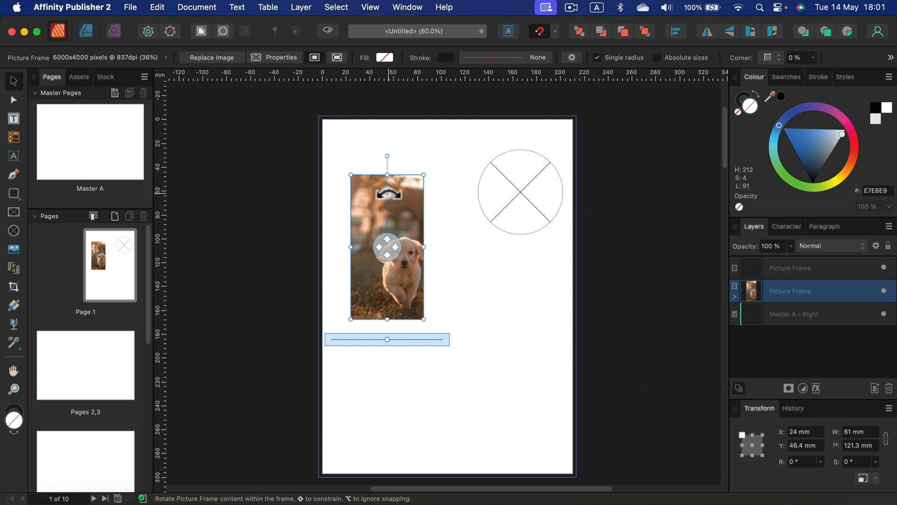
{"action": "left_click_drag", "start_coordinate": [388, 193], "coordinate": [367, 194]}
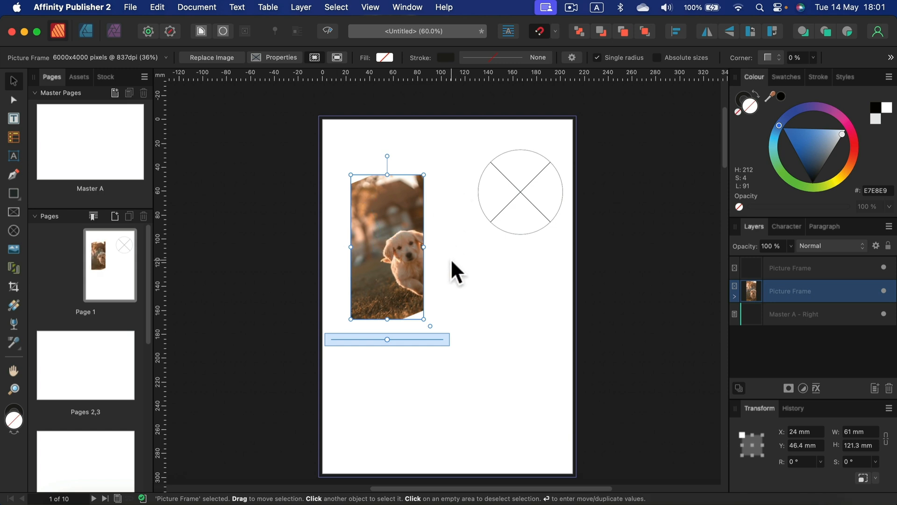
{"action": "left_click_drag", "start_coordinate": [387, 337], "coordinate": [434, 340]}
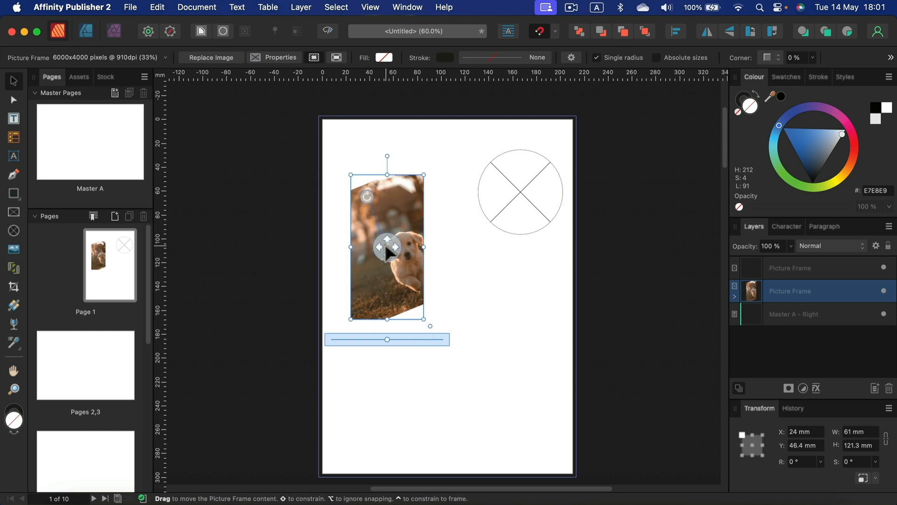
{"action": "left_click_drag", "start_coordinate": [387, 246], "coordinate": [364, 260]}
{"action": "left_click_drag", "start_coordinate": [369, 194], "coordinate": [380, 184]}
{"action": "left_click_drag", "start_coordinate": [391, 339], "coordinate": [405, 338]}
{"action": "left_click_drag", "start_coordinate": [387, 247], "coordinate": [455, 247]}
{"action": "left_click", "coordinate": [485, 361]}
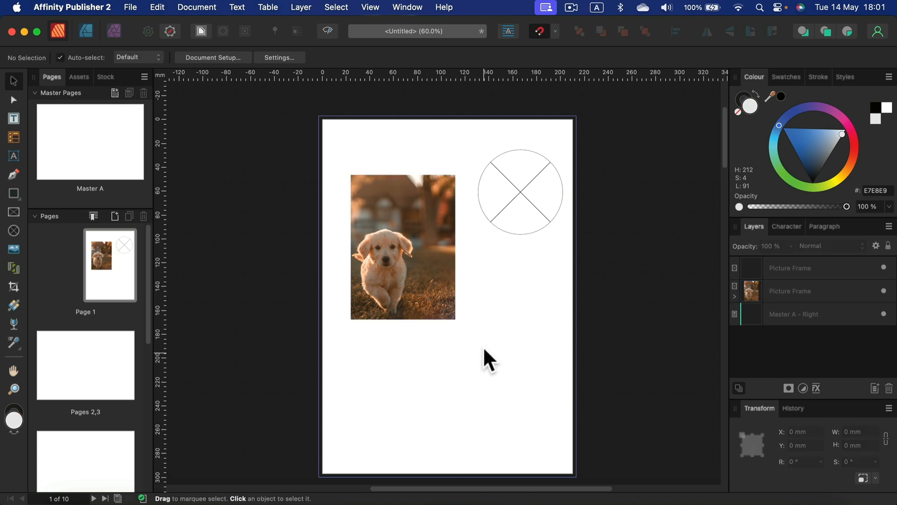
Step: Move the circular frame beside the puppy photo, fill it with the cat photo, and enlarge it to an oval about 119 by 176 mm
{"action": "left_click_drag", "start_coordinate": [528, 198], "coordinate": [507, 241]}
{"action": "left_click_drag", "start_coordinate": [508, 241], "coordinate": [507, 241]}
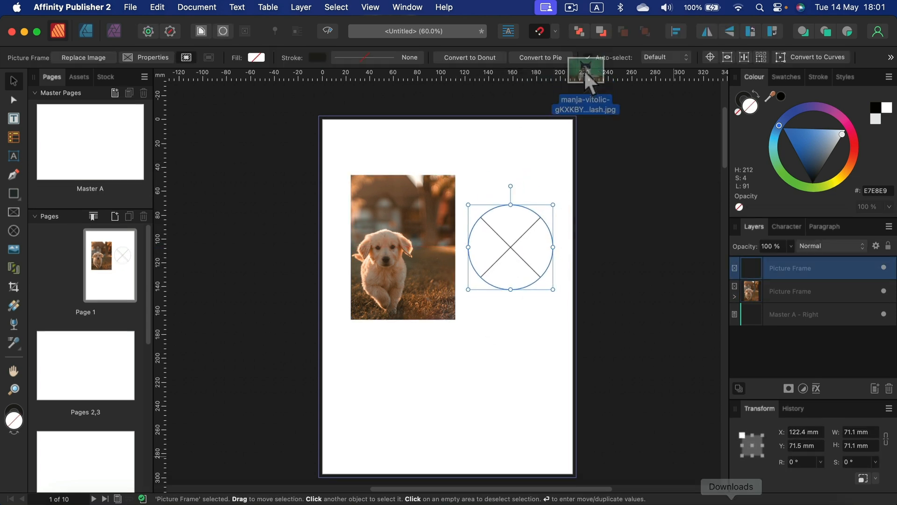
{"action": "left_click_drag", "start_coordinate": [588, 77], "coordinate": [543, 153]}
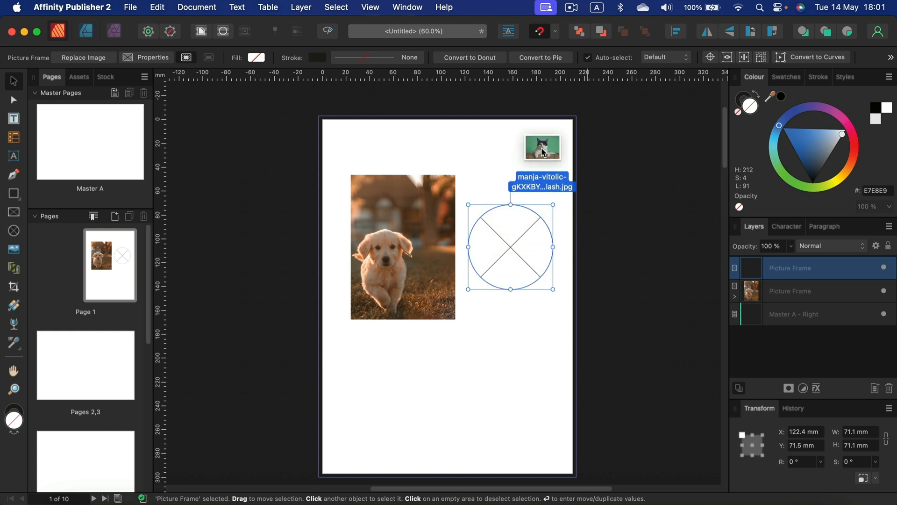
{"action": "left_click_drag", "start_coordinate": [543, 153], "coordinate": [510, 236]}
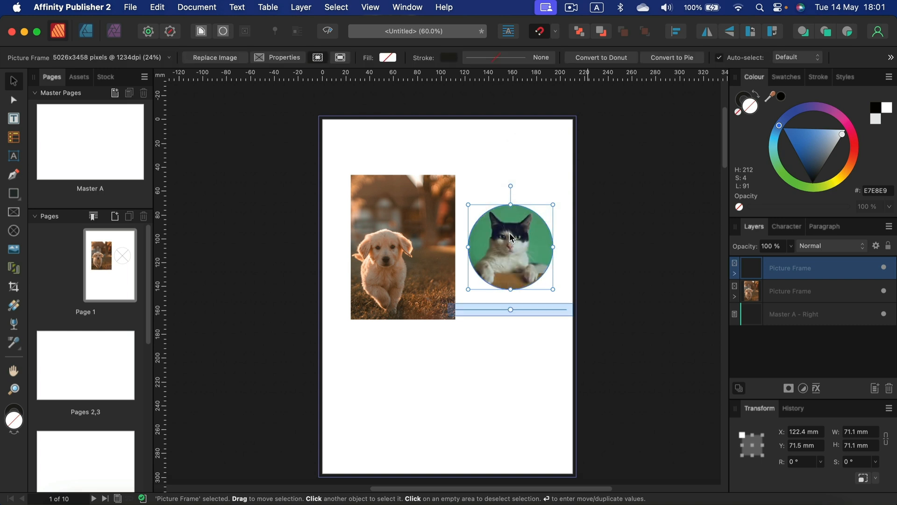
{"action": "left_click_drag", "start_coordinate": [510, 310], "coordinate": [543, 248]}
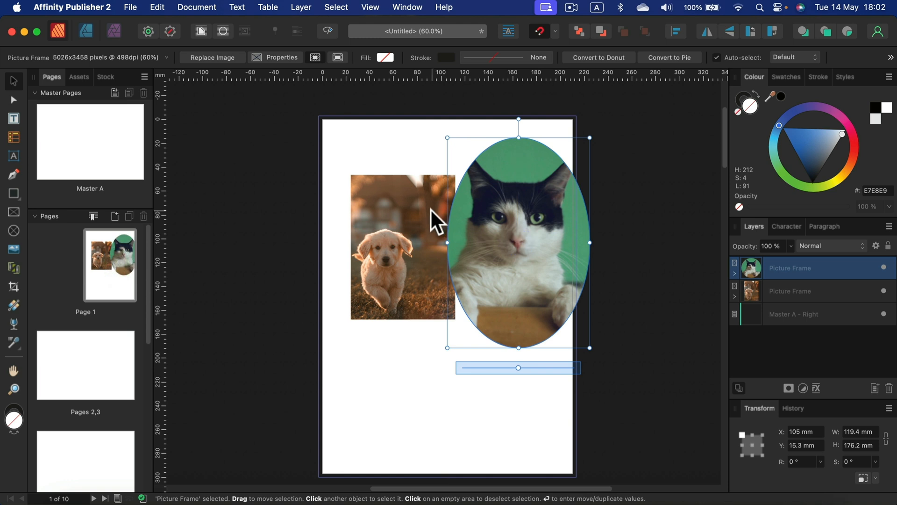
Step: Move the puppy picture frame closer to the page's upper-left corner and delete both picture frames
{"action": "left_click", "coordinate": [392, 262]}
{"action": "left_click_drag", "start_coordinate": [383, 215], "coordinate": [367, 187]}
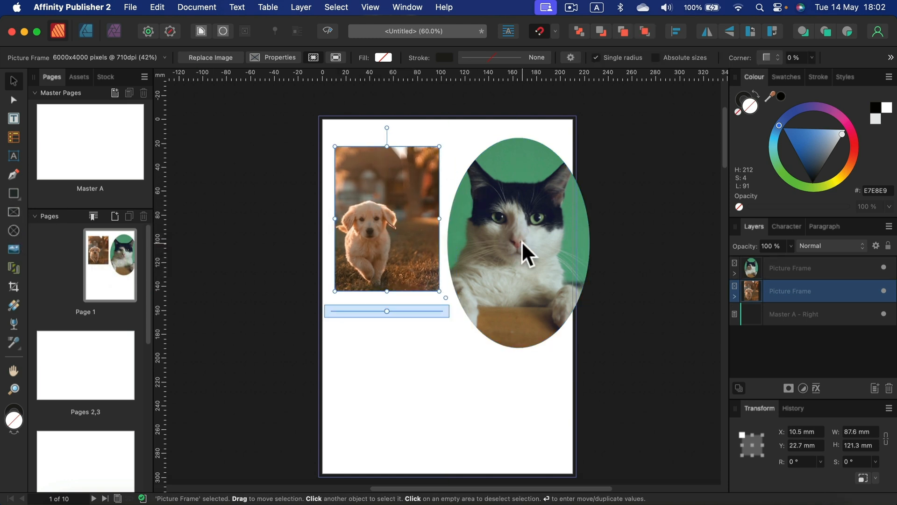
{"action": "key", "text": "BackSpace"}
{"action": "key", "text": "BackSpace"}
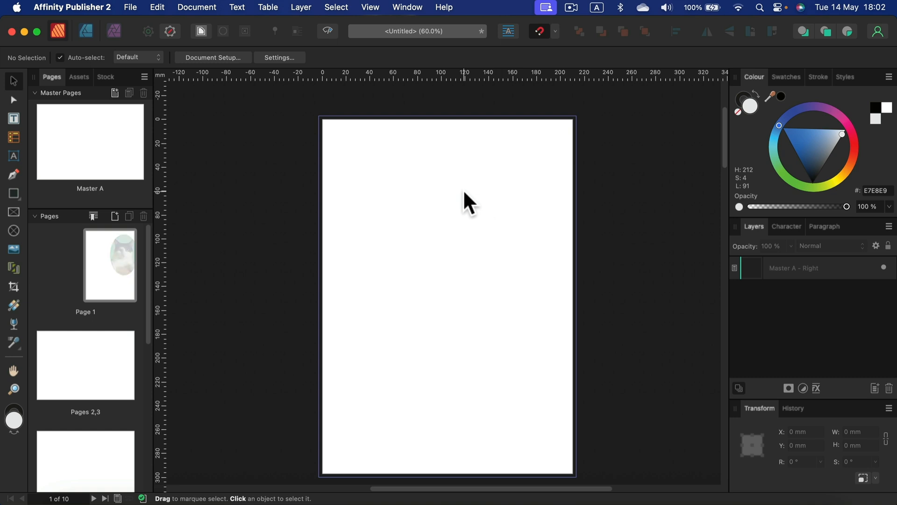
Step: Draw a closed bean-shaped curve about 131 by 207 mm with the Pen tool and fill it with blue 004491
{"action": "left_click", "coordinate": [14, 175]}
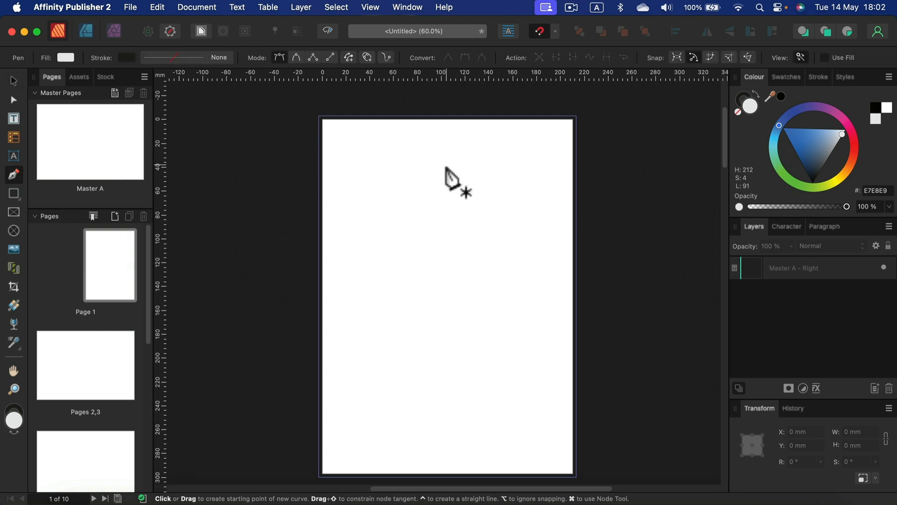
{"action": "left_click_drag", "start_coordinate": [447, 165], "coordinate": [427, 167]}
{"action": "left_click_drag", "start_coordinate": [374, 203], "coordinate": [372, 234]}
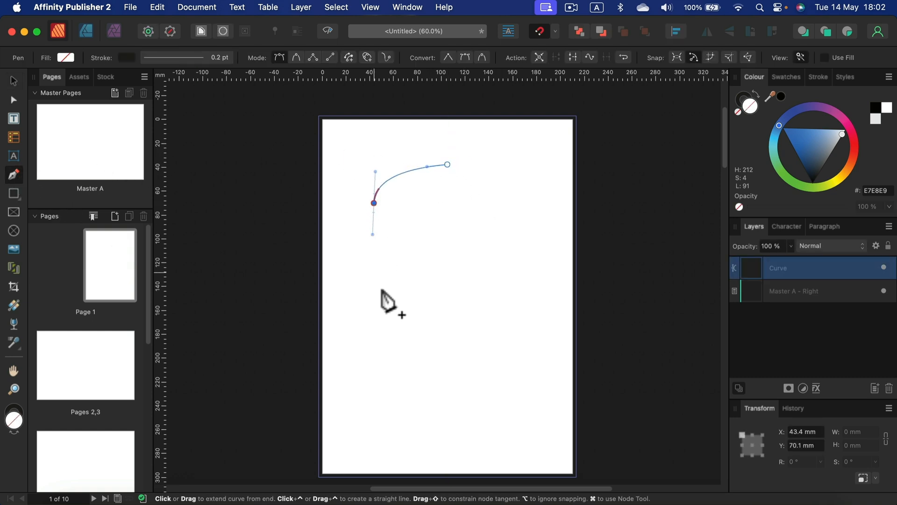
{"action": "left_click_drag", "start_coordinate": [397, 308], "coordinate": [391, 332]}
{"action": "left_click_drag", "start_coordinate": [387, 395], "coordinate": [425, 420]}
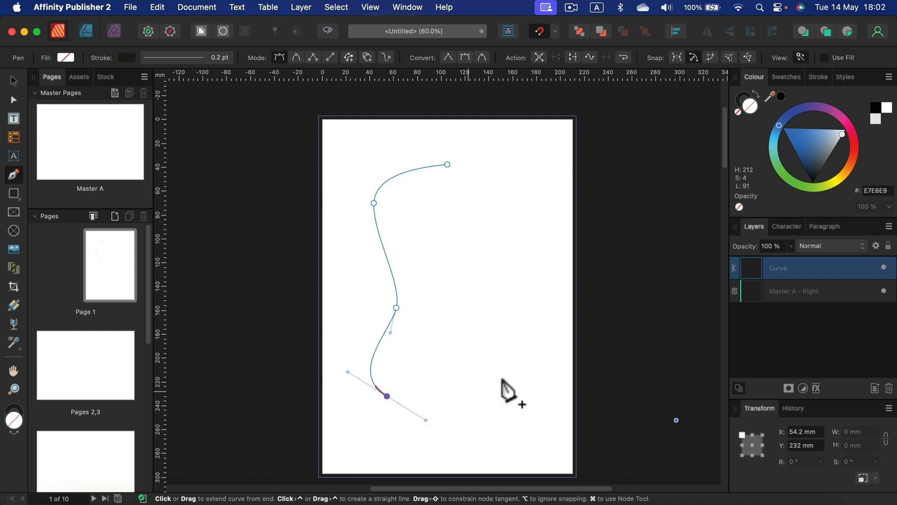
{"action": "left_click_drag", "start_coordinate": [508, 367], "coordinate": [516, 319]}
{"action": "left_click_drag", "start_coordinate": [525, 256], "coordinate": [521, 224]}
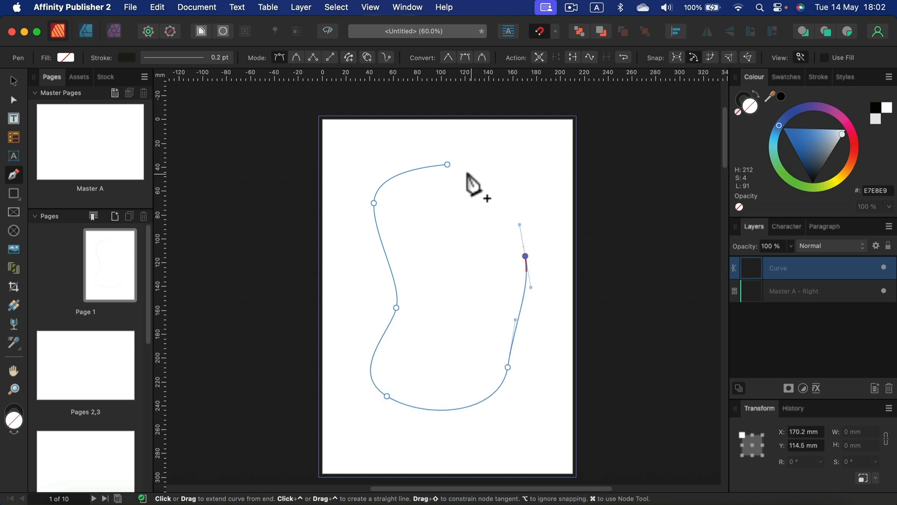
{"action": "left_click_drag", "start_coordinate": [434, 161], "coordinate": [408, 167]}
{"action": "left_click", "coordinate": [796, 151]}
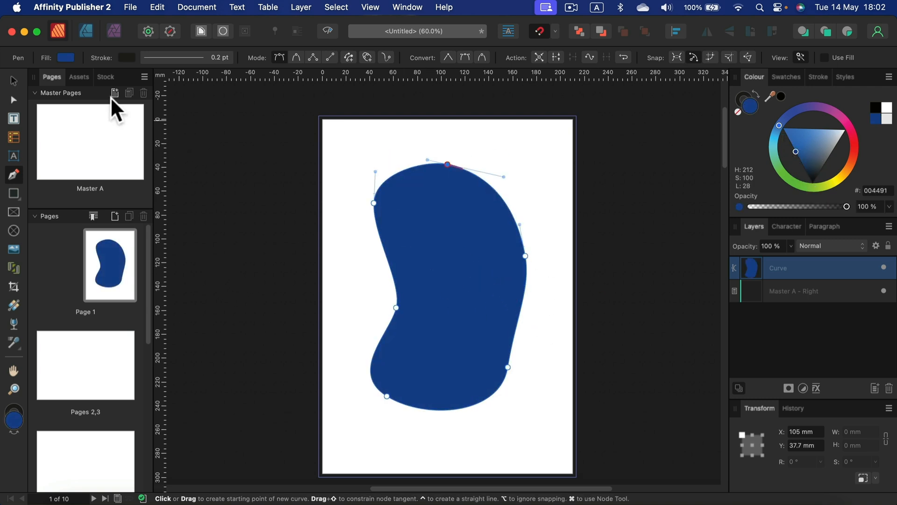
Step: Convert the blue bean-shaped curve to a picture frame and fill it with the puppy photo
{"action": "left_click", "coordinate": [13, 81]}
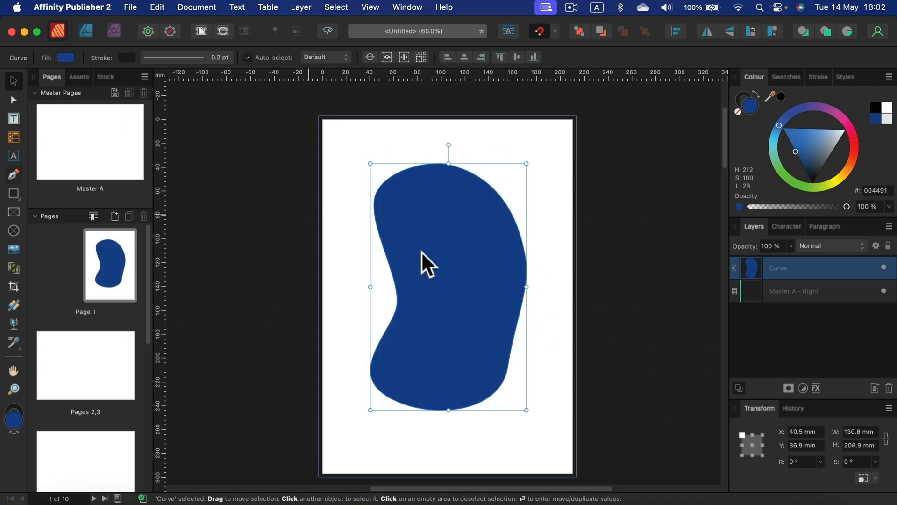
{"action": "right_click", "coordinate": [469, 251]}
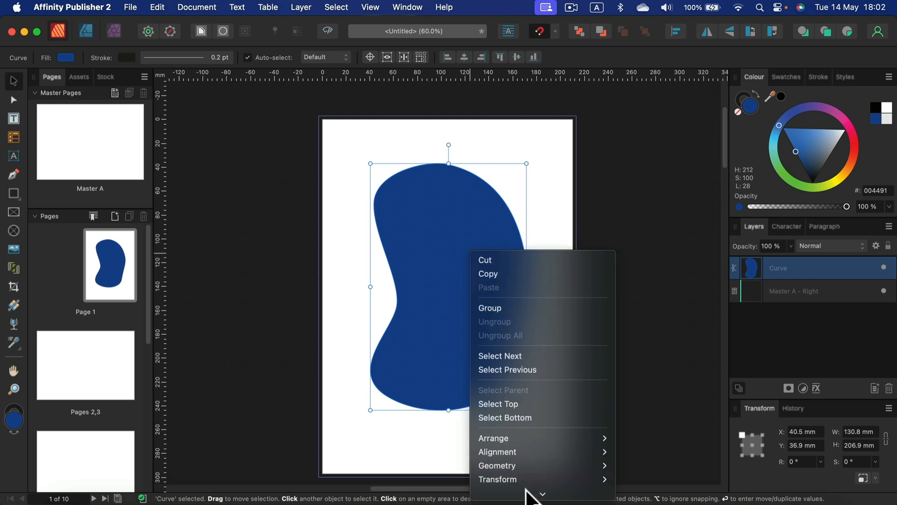
{"action": "mouse_move", "coordinate": [531, 495]}
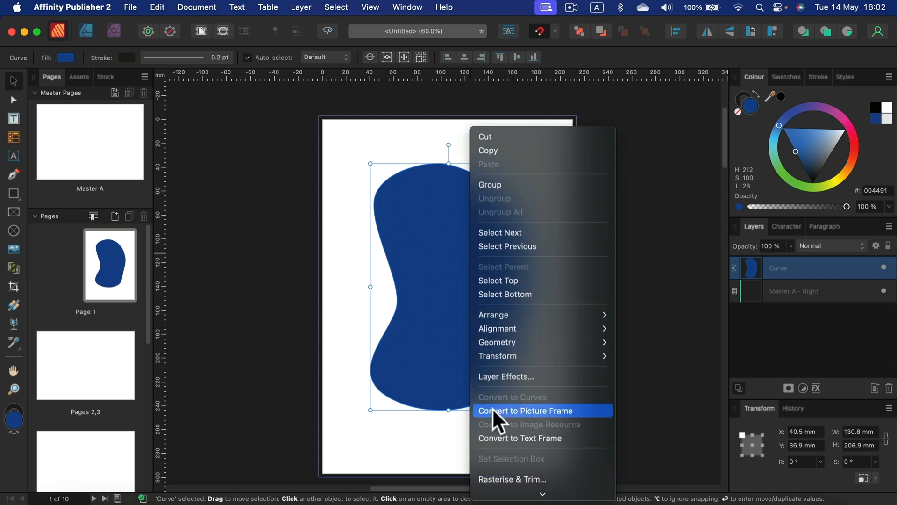
{"action": "left_click", "coordinate": [542, 411]}
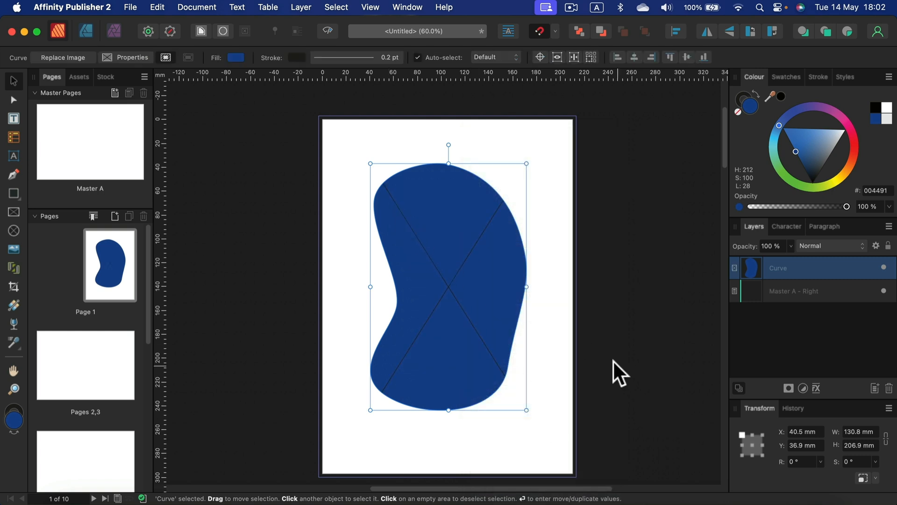
{"action": "left_click", "coordinate": [79, 55]}
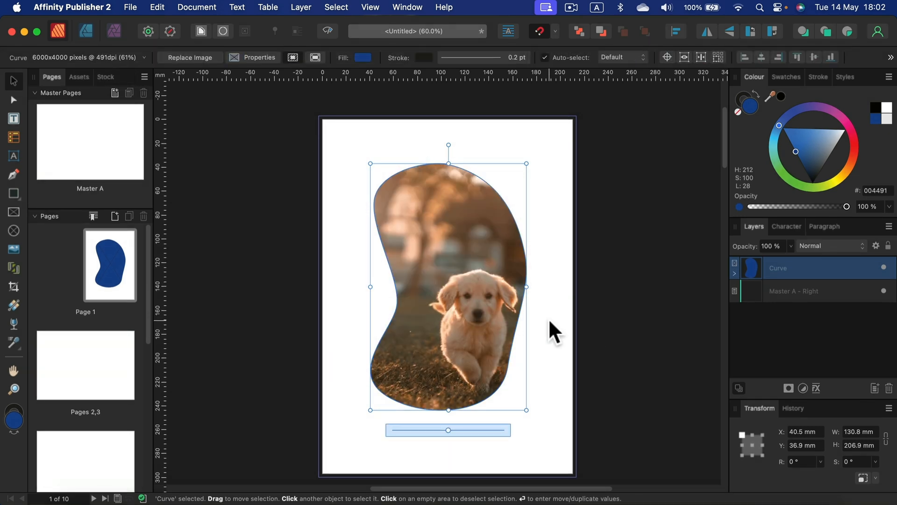
Step: Reposition the photo inside the bean-shaped frame so the puppy sits near the middle, and deselect the frame
{"action": "left_click_drag", "start_coordinate": [449, 286], "coordinate": [420, 296]}
{"action": "left_click_drag", "start_coordinate": [416, 290], "coordinate": [474, 286]}
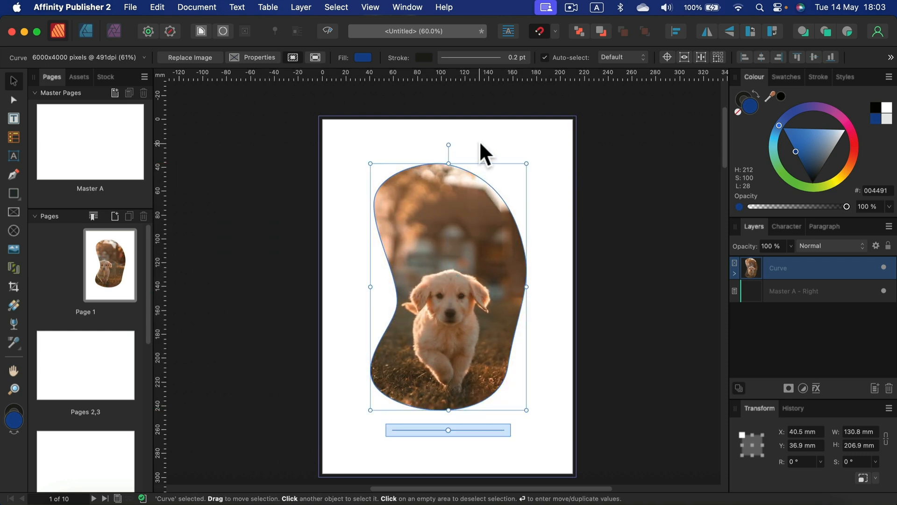
{"action": "left_click", "coordinate": [480, 150]}
Step: Reshape the picture frame with the Node tool by moving the left edge's inward node outward to about X 34.7, Y 171.9 mm
{"action": "left_click", "coordinate": [12, 99]}
{"action": "left_click", "coordinate": [425, 177]}
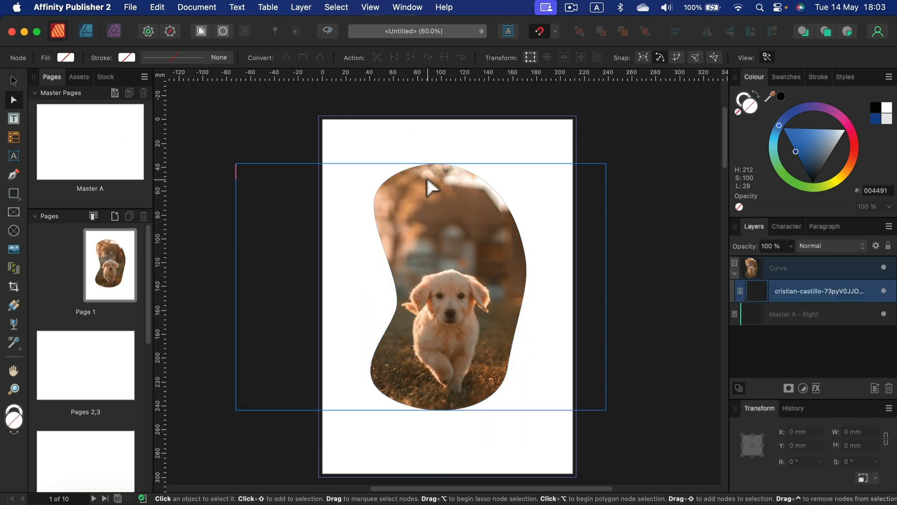
{"action": "left_click_drag", "start_coordinate": [396, 305], "coordinate": [363, 324]}
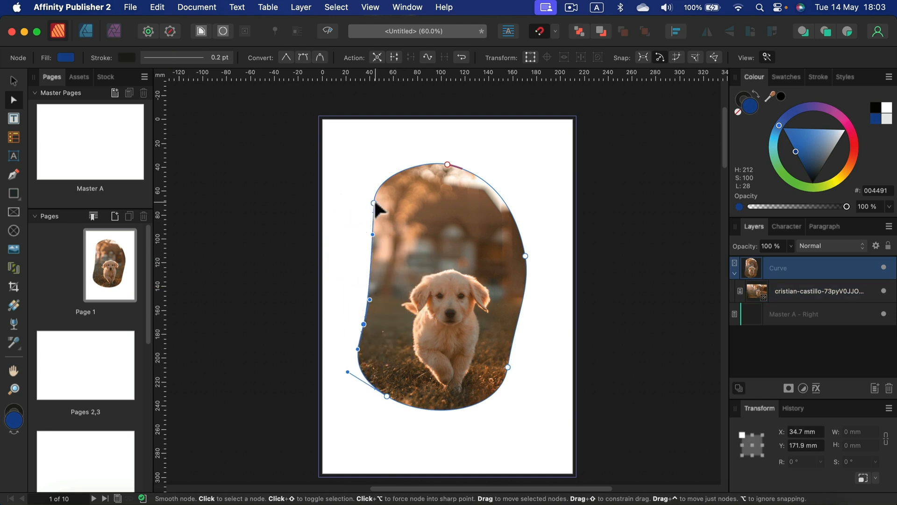
Step: Reshape the picture frame by moving its upper-left node to about X 72.2, Y 98.9 mm and lengthening the top node's left curve handle
{"action": "left_click_drag", "start_coordinate": [373, 203], "coordinate": [406, 250]}
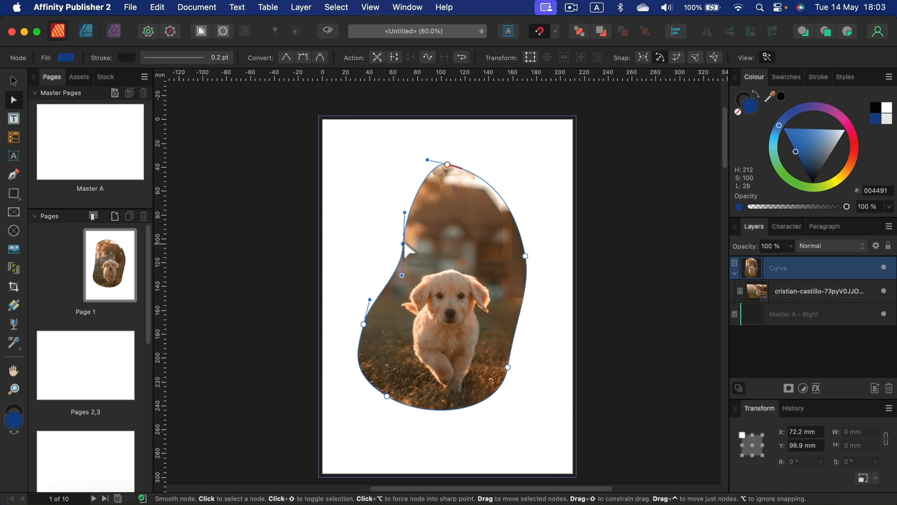
{"action": "left_click", "coordinate": [405, 196]}
{"action": "left_click", "coordinate": [448, 164]}
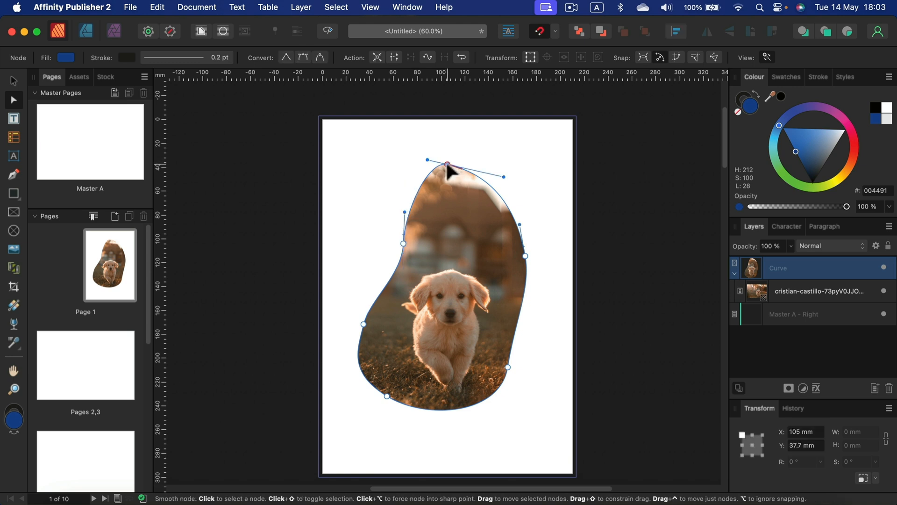
{"action": "left_click_drag", "start_coordinate": [429, 169], "coordinate": [387, 160]}
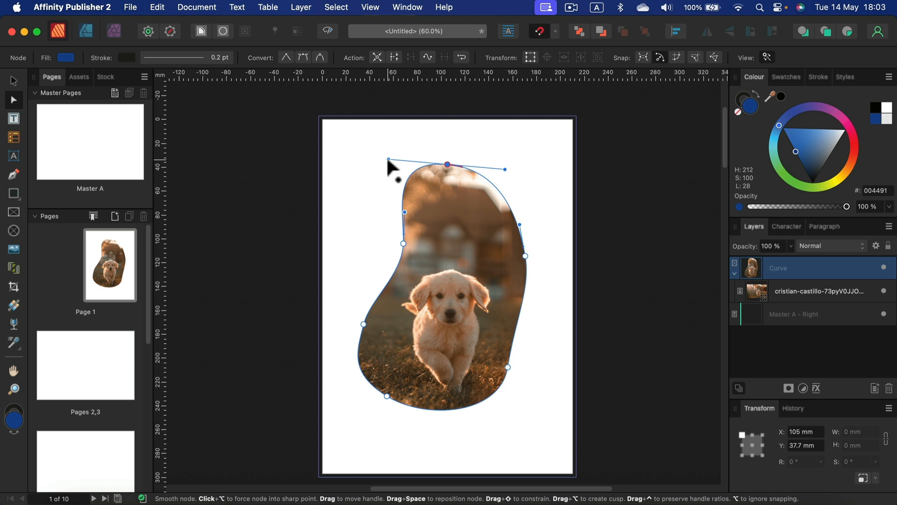
{"action": "left_click", "coordinate": [369, 149]}
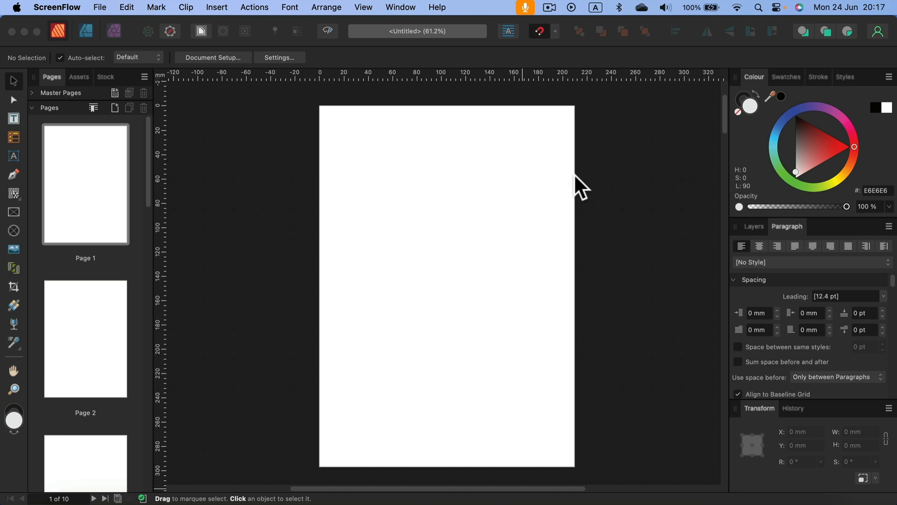
{"action": "left_click", "coordinate": [16, 193]}
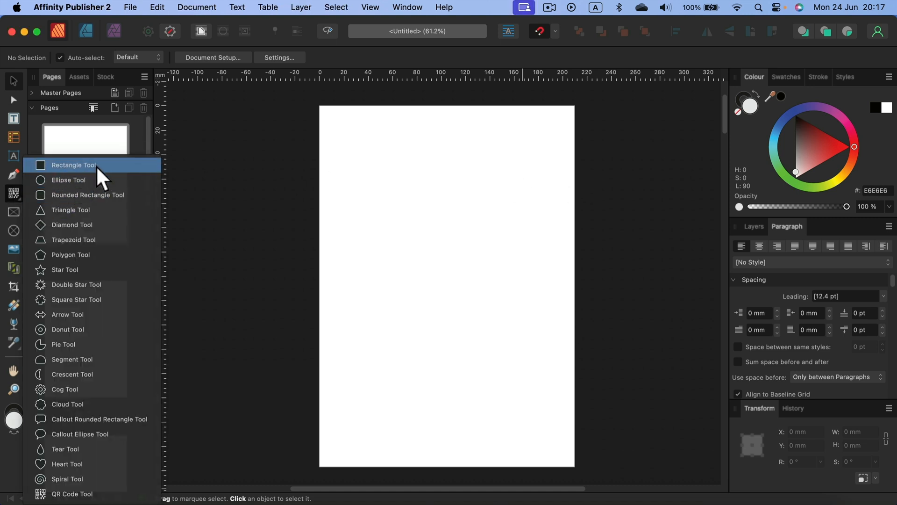
{"action": "left_click", "coordinate": [96, 165]}
{"action": "left_click_drag", "start_coordinate": [16, 195], "coordinate": [100, 164]}
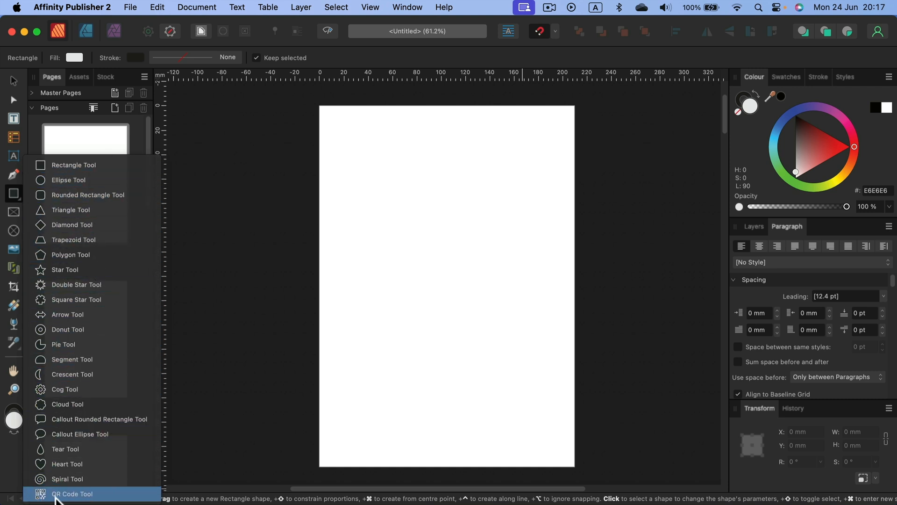
{"action": "left_click", "coordinate": [72, 494]}
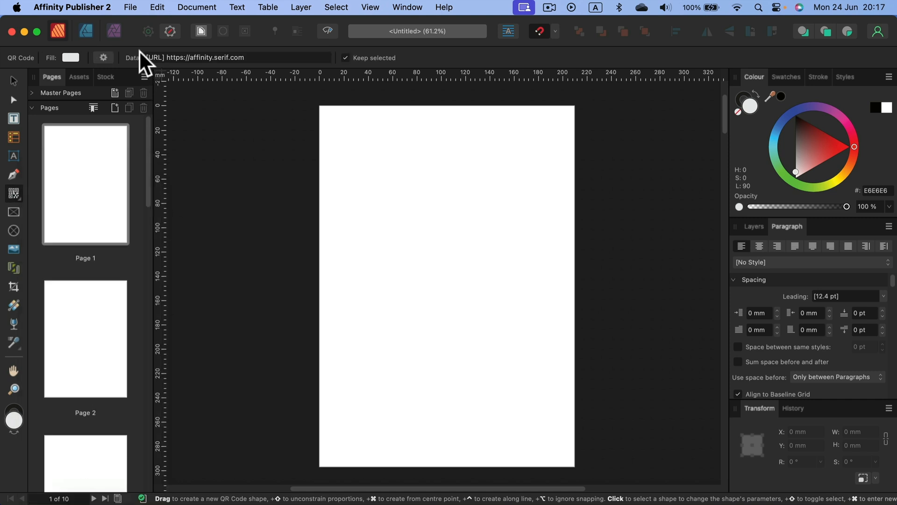
{"action": "left_click", "coordinate": [198, 59]}
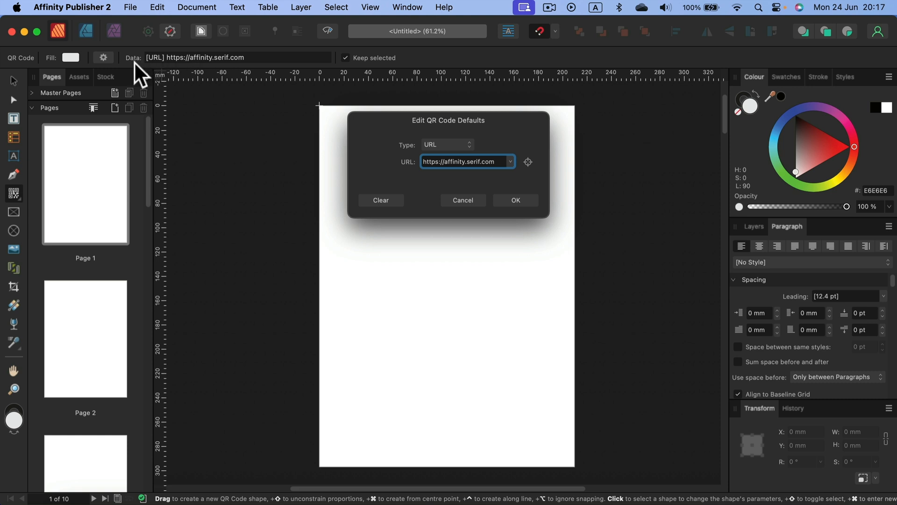
{"action": "left_click", "coordinate": [461, 144]}
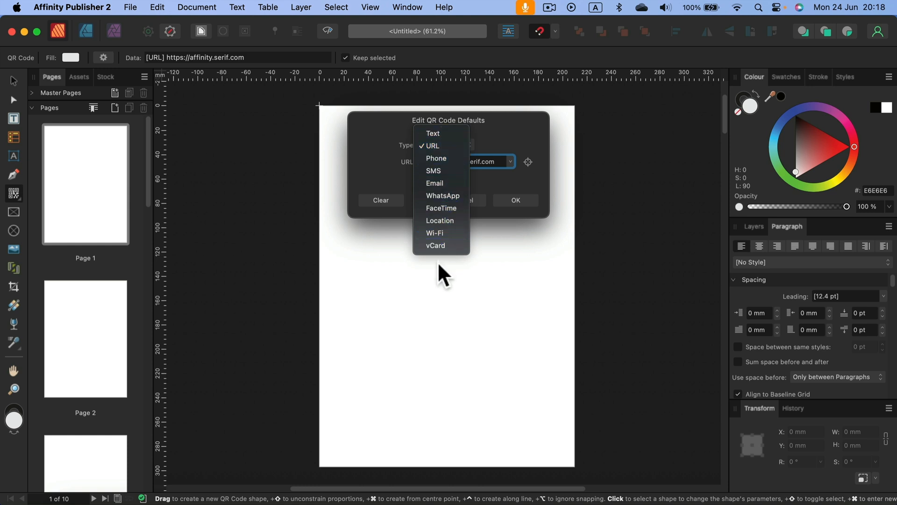
{"action": "left_click", "coordinate": [430, 143]}
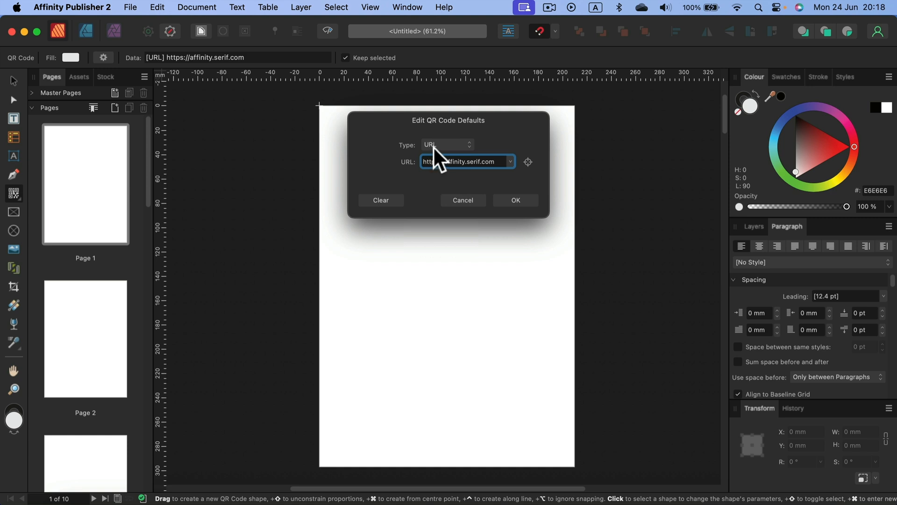
{"action": "left_click", "coordinate": [378, 200]}
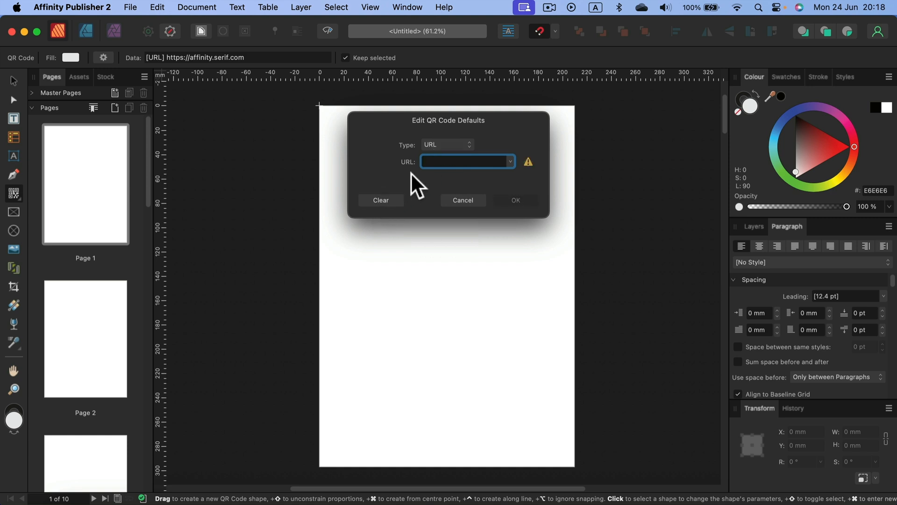
{"action": "left_click", "coordinate": [452, 164]}
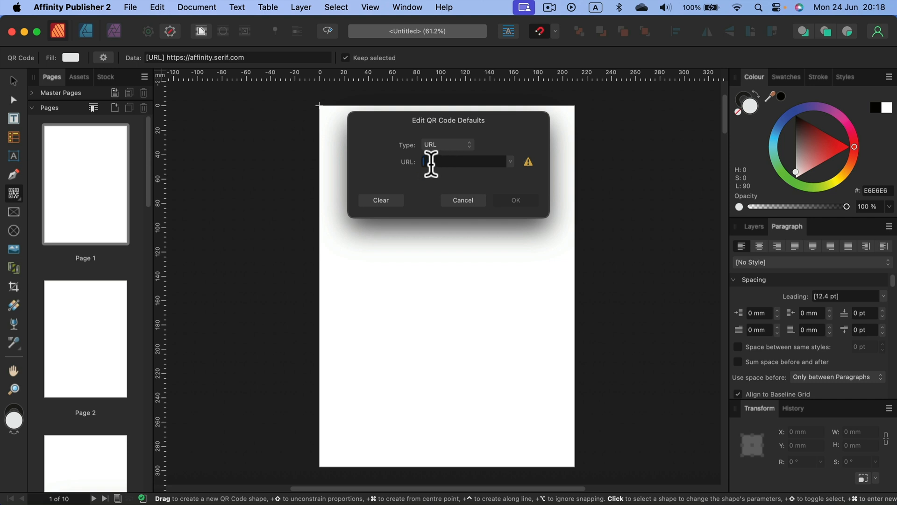
{"action": "type", "text": "https://www.youtube.com/"}
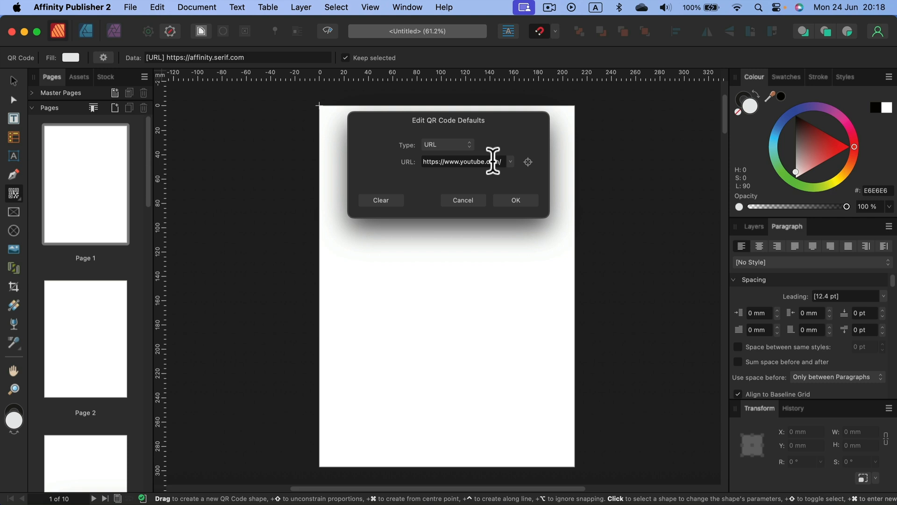
{"action": "left_click", "coordinate": [517, 201]}
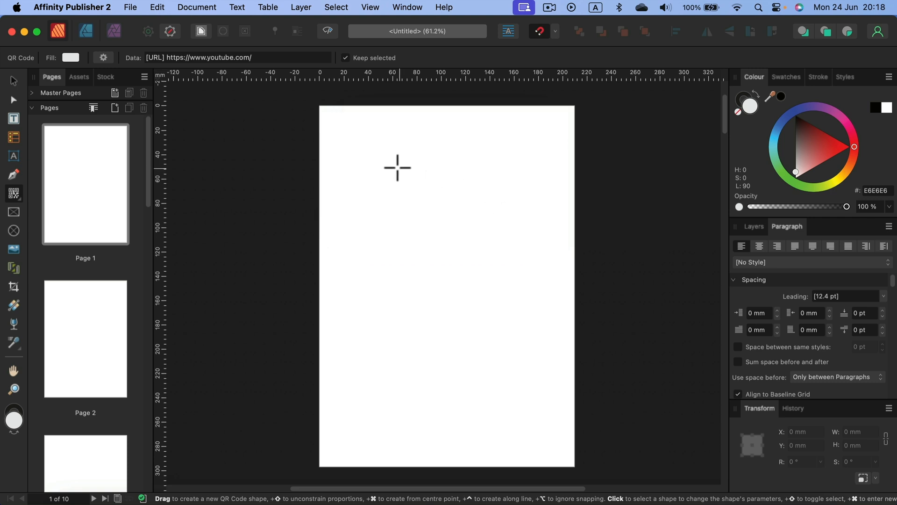
Step: Draw a QR code about 93 mm square in the page's upper half, with no stroke and a dark red 991700 fill
{"action": "left_click_drag", "start_coordinate": [381, 160], "coordinate": [493, 273]}
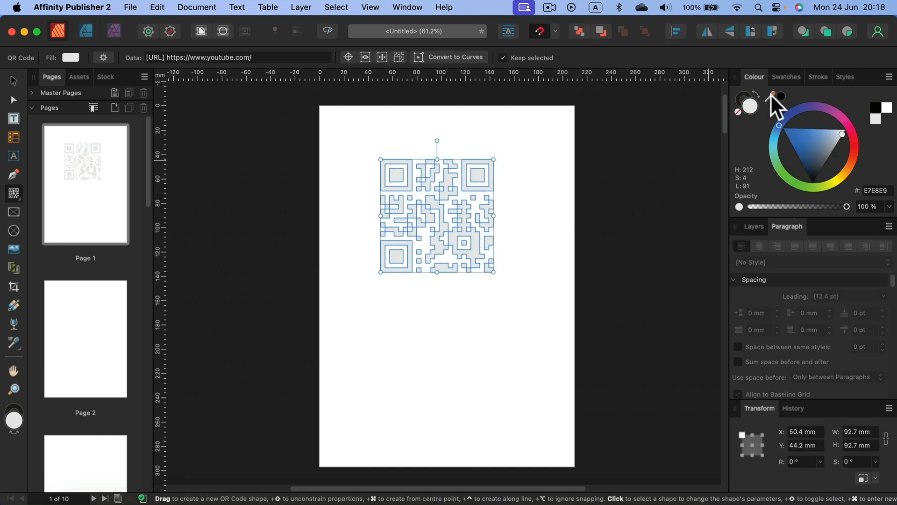
{"action": "left_click", "coordinate": [744, 94]}
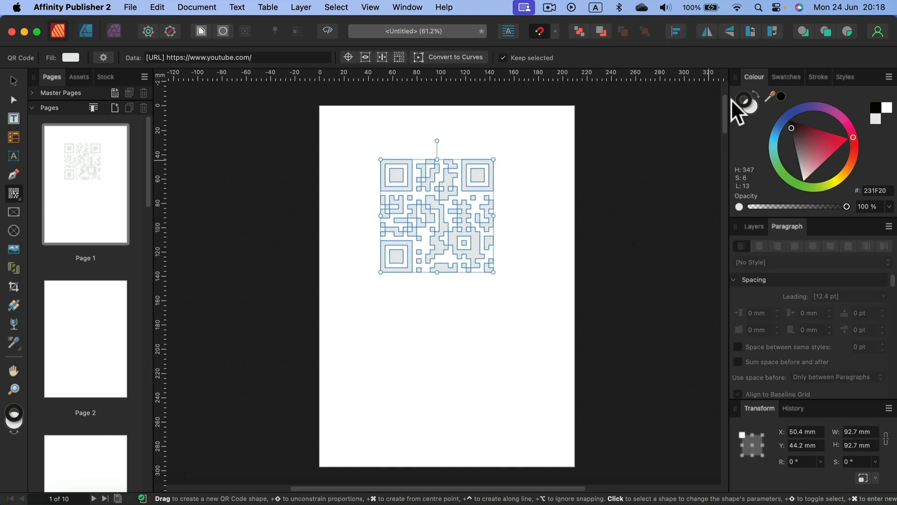
{"action": "left_click", "coordinate": [737, 110]}
{"action": "left_click", "coordinate": [749, 107]}
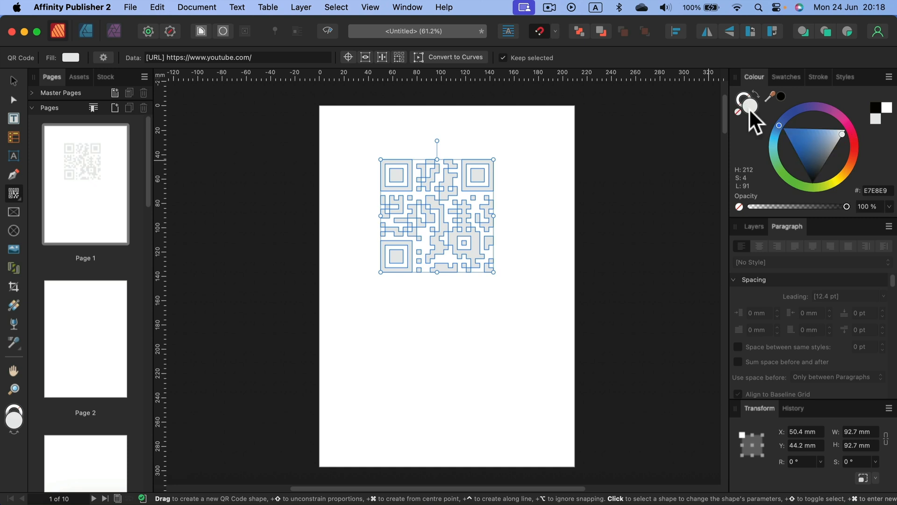
{"action": "left_click_drag", "start_coordinate": [825, 141], "coordinate": [784, 162]}
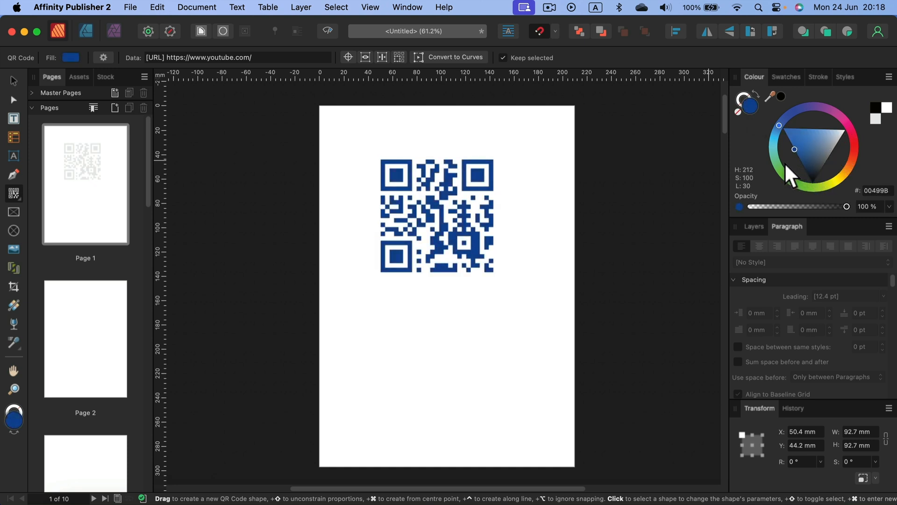
{"action": "left_click_drag", "start_coordinate": [784, 125], "coordinate": [883, 155]}
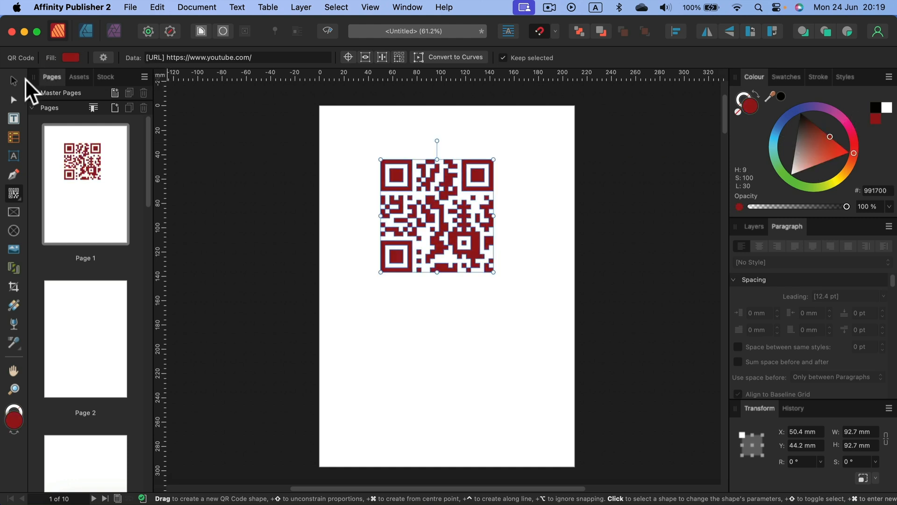
Step: Shrink the QR code to about 32 mm square, position it near the page's upper-left corner, and deselect it
{"action": "left_click", "coordinate": [13, 80]}
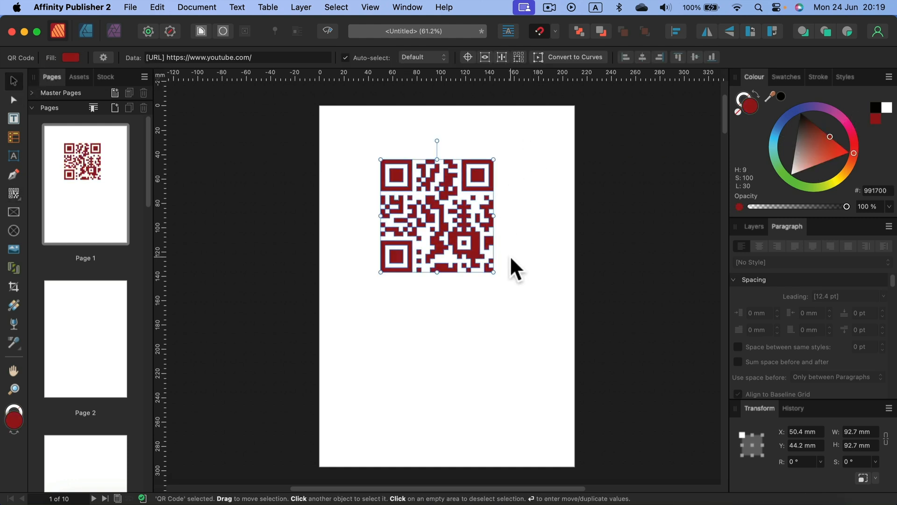
{"action": "left_click_drag", "start_coordinate": [495, 271], "coordinate": [427, 225]}
{"action": "left_click_drag", "start_coordinate": [423, 181], "coordinate": [406, 152]}
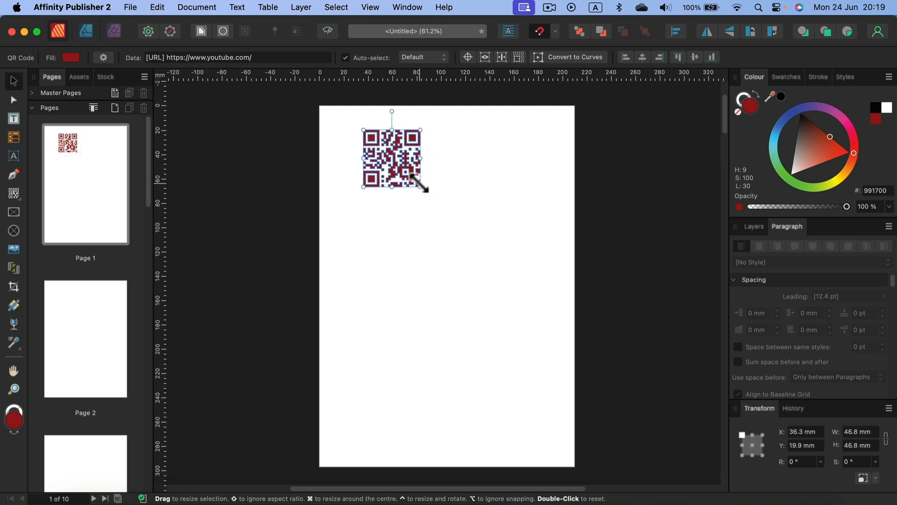
{"action": "left_click_drag", "start_coordinate": [420, 186], "coordinate": [402, 168]}
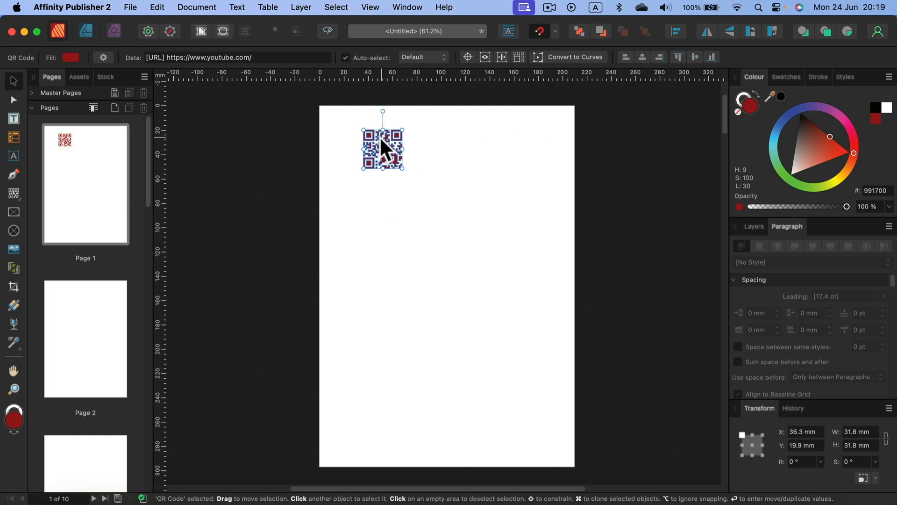
{"action": "left_click_drag", "start_coordinate": [380, 136], "coordinate": [350, 133]}
{"action": "left_click", "coordinate": [474, 155]}
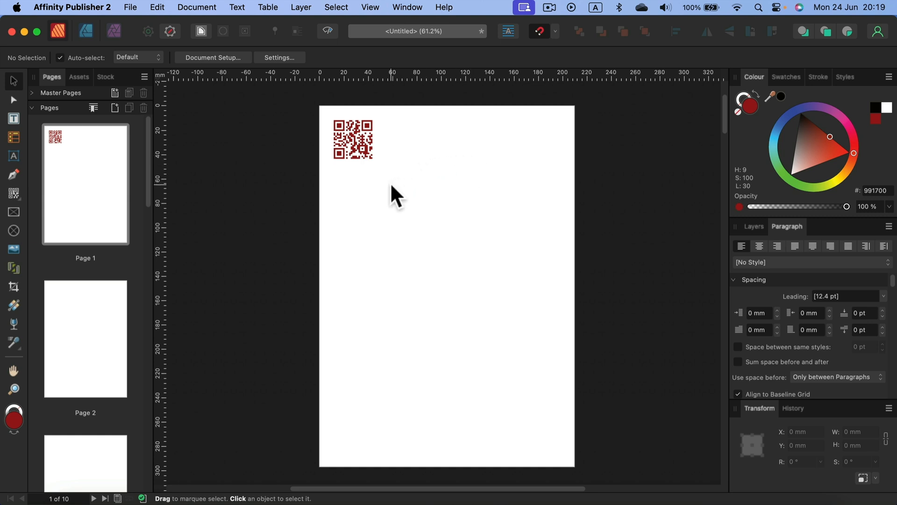
Step: Select the QR code and enlarge it from its lower-right corner across the page
{"action": "left_click", "coordinate": [366, 155]}
{"action": "left_click_drag", "start_coordinate": [367, 158], "coordinate": [563, 357]}
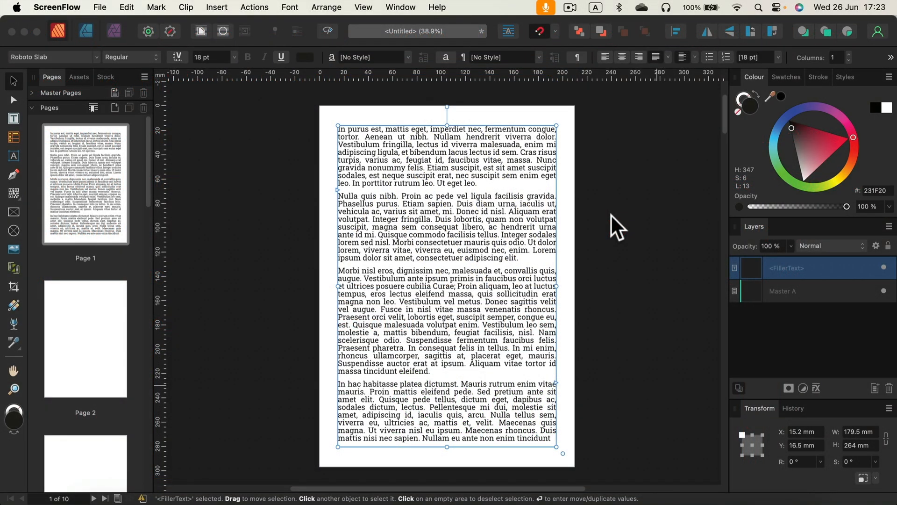
Step: Show the Paragraph settings for the filler text frame and dock them beside Layers
{"action": "left_click", "coordinate": [470, 159]}
{"action": "key", "text": "t"}
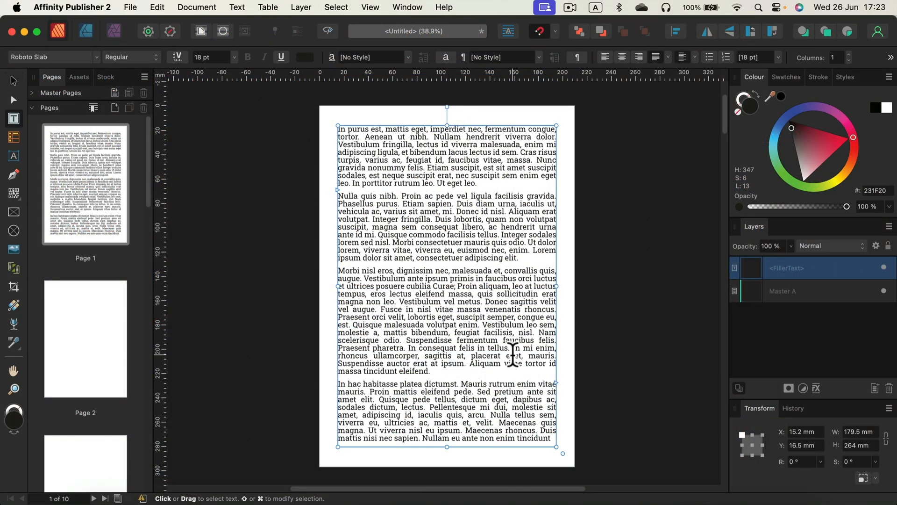
{"action": "left_click", "coordinate": [580, 58]}
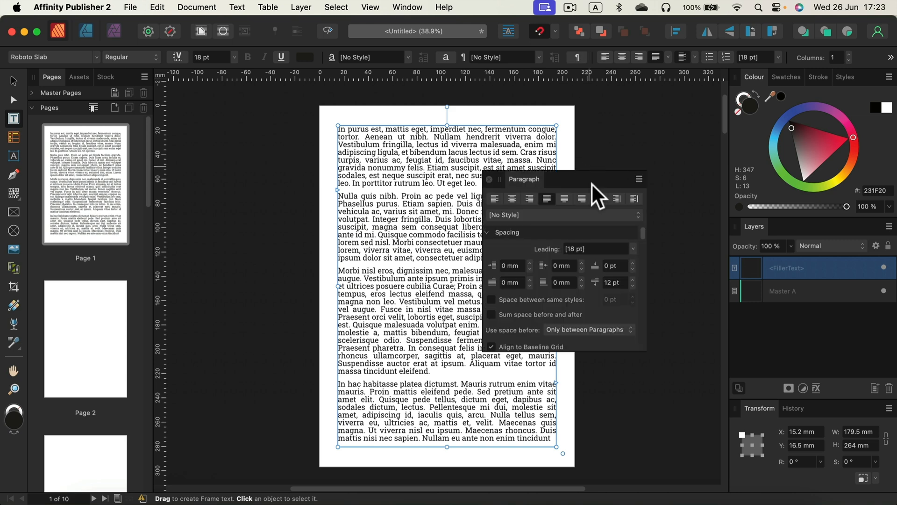
{"action": "left_click_drag", "start_coordinate": [590, 183], "coordinate": [593, 141]}
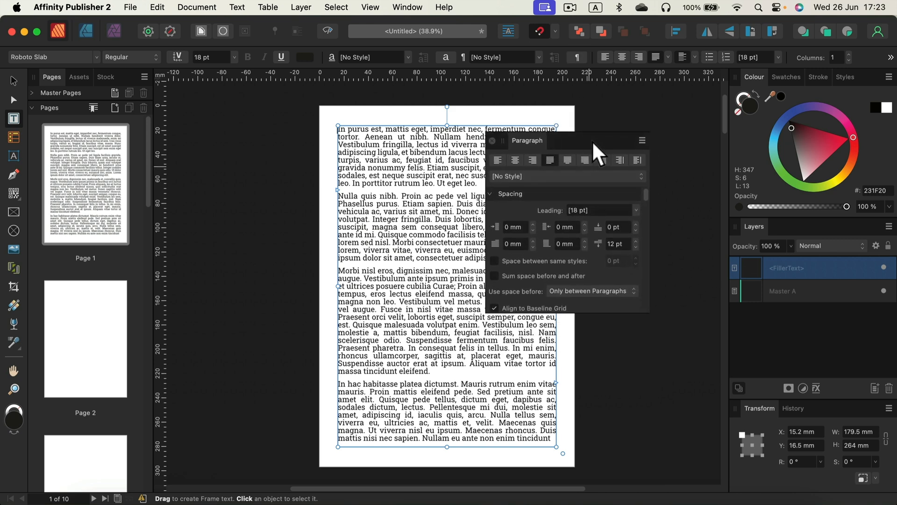
{"action": "left_click_drag", "start_coordinate": [517, 144], "coordinate": [744, 232]}
{"action": "left_click_drag", "start_coordinate": [818, 226], "coordinate": [779, 219]}
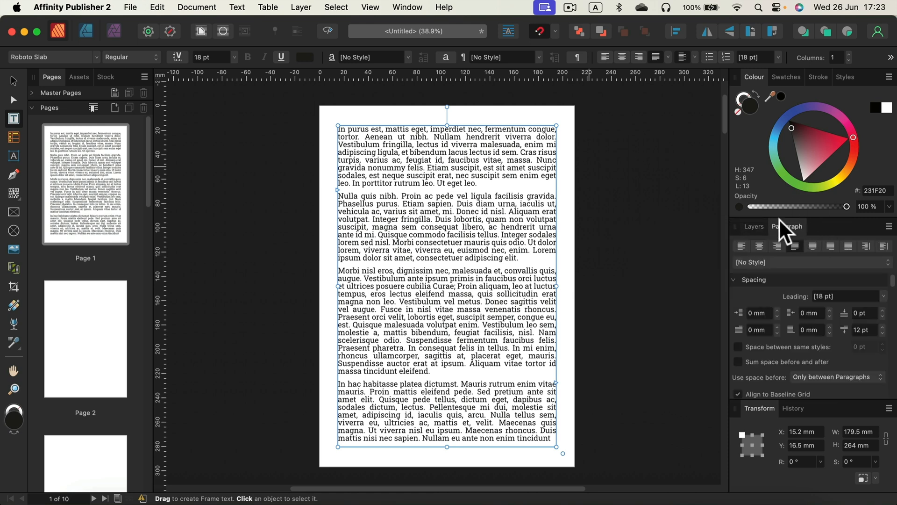
Step: Bring Layers back to the front, then undock the Paragraph settings and float them over the text frame's right edge
{"action": "left_click", "coordinate": [757, 227]}
{"action": "left_click", "coordinate": [580, 57]}
{"action": "left_click_drag", "start_coordinate": [791, 228], "coordinate": [521, 106]}
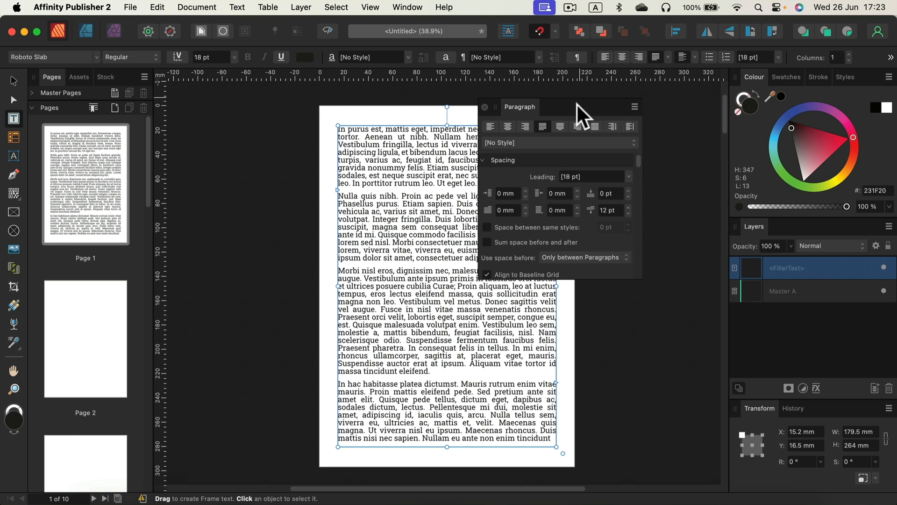
{"action": "left_click_drag", "start_coordinate": [577, 107], "coordinate": [645, 122]}
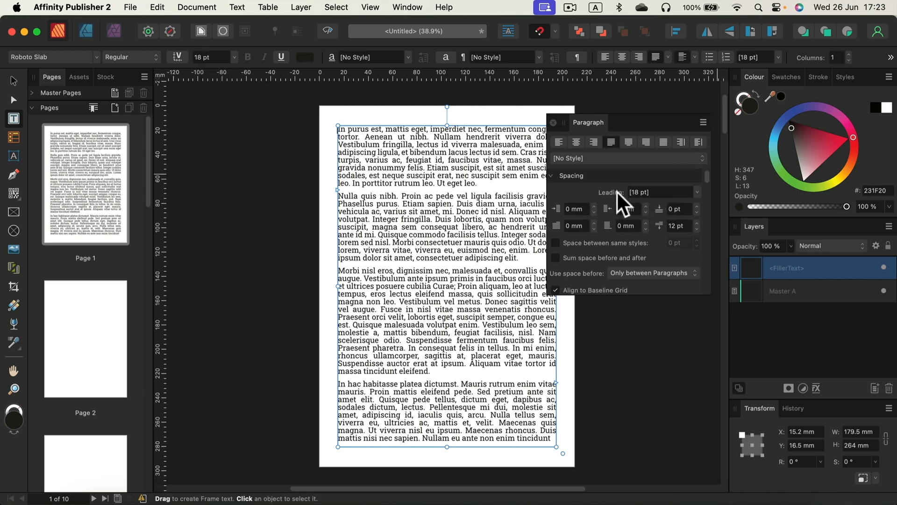
Step: Try the filler text's leading at 36 pt and at 5 pt
{"action": "left_click", "coordinate": [696, 192]}
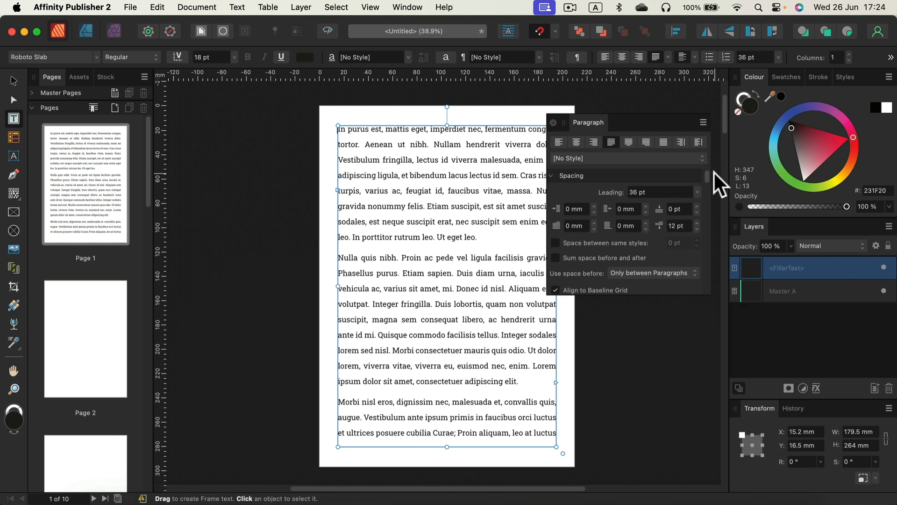
{"action": "left_click_drag", "start_coordinate": [708, 174], "coordinate": [617, 114]}
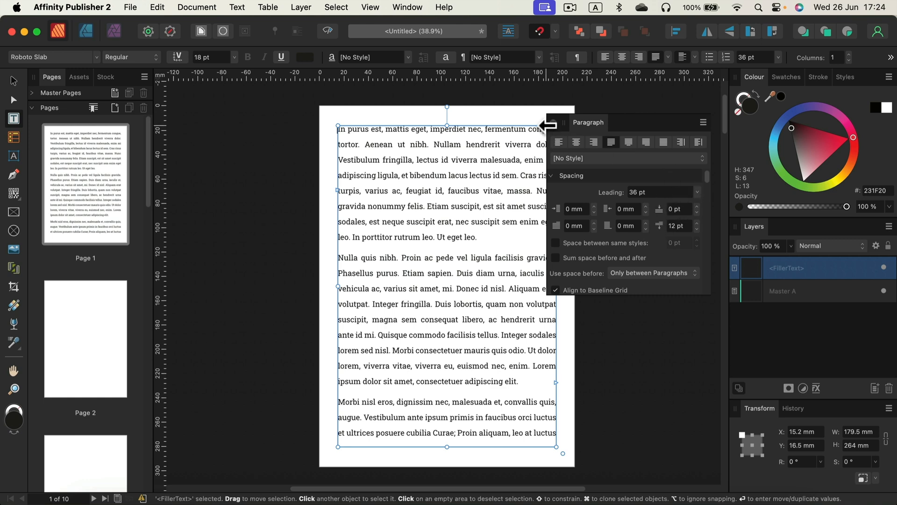
{"action": "left_click", "coordinate": [695, 191]}
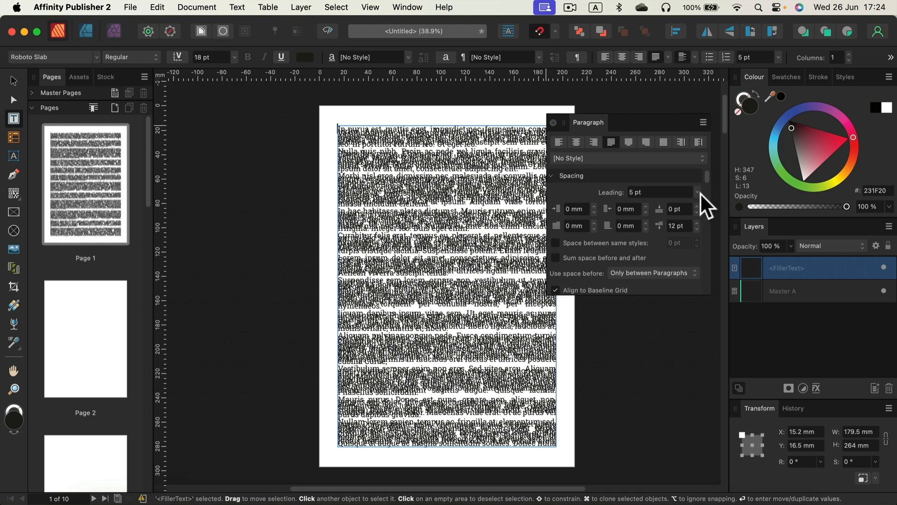
Step: Set the filler text's leading to 18 pt and close the Paragraph settings
{"action": "left_click", "coordinate": [697, 191]}
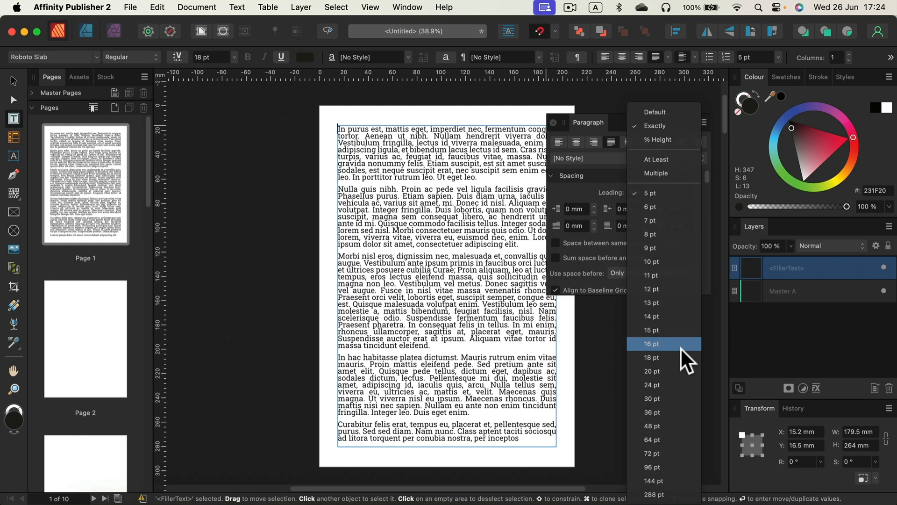
{"action": "left_click", "coordinate": [681, 356]}
{"action": "left_click", "coordinate": [554, 122]}
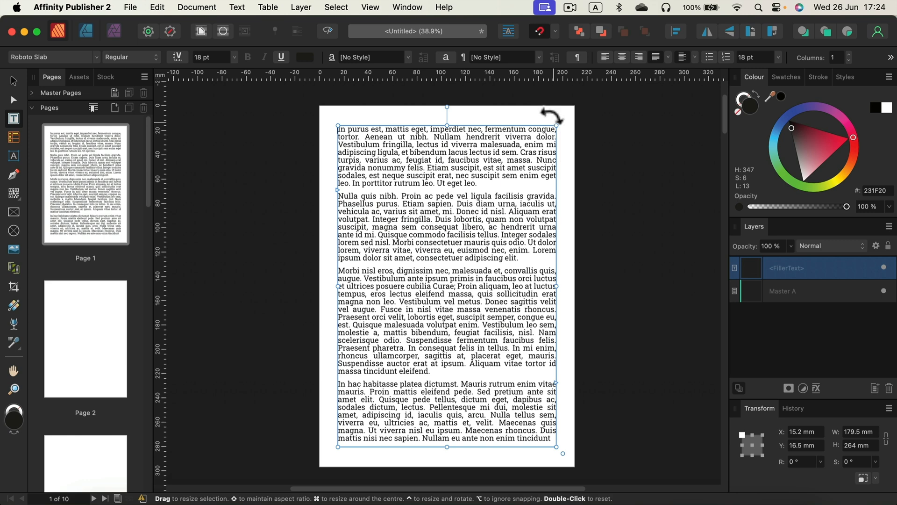
Step: Open the Character settings, collapse Optical Alignment and expand Position and Transform to view the Leading Override presets
{"action": "left_click", "coordinate": [447, 57]}
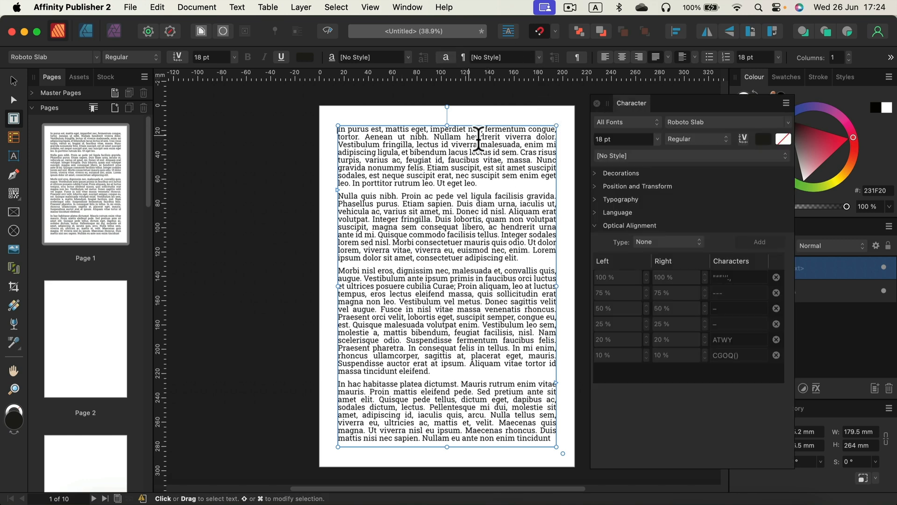
{"action": "left_click", "coordinate": [597, 226]}
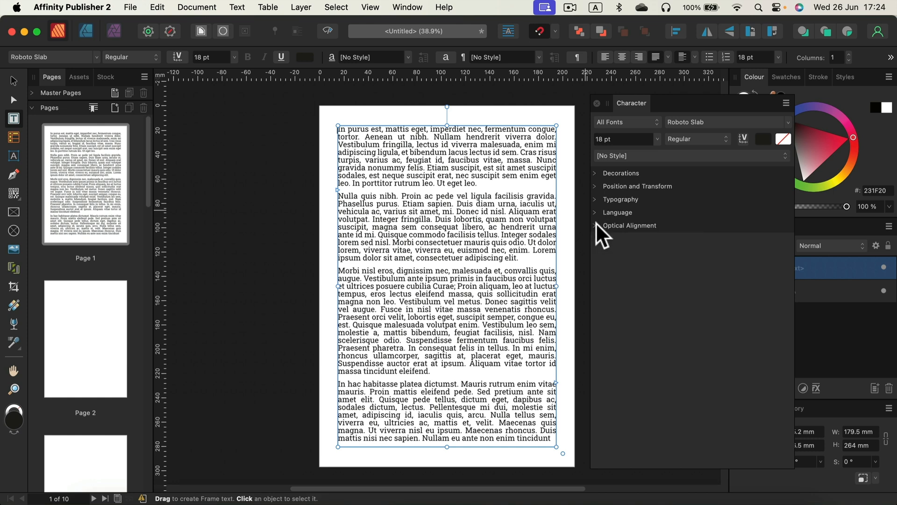
{"action": "left_click", "coordinate": [596, 186]}
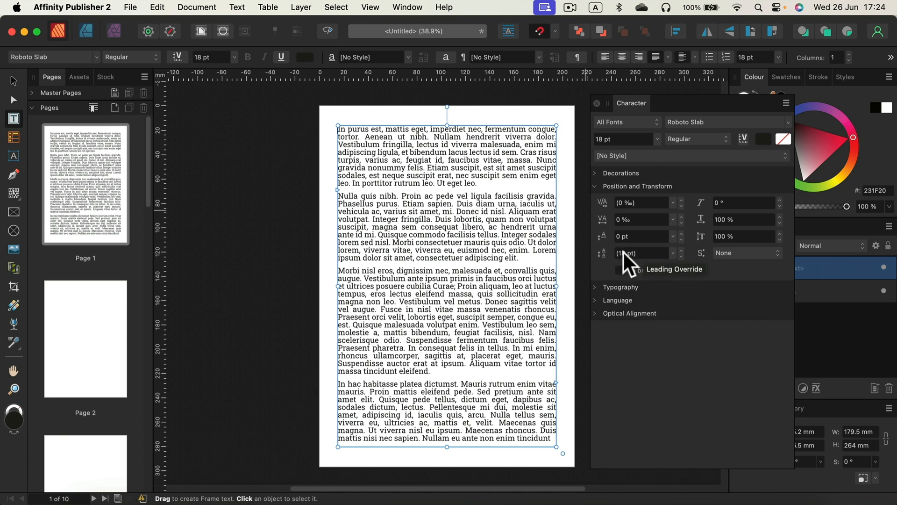
{"action": "left_click", "coordinate": [675, 253]}
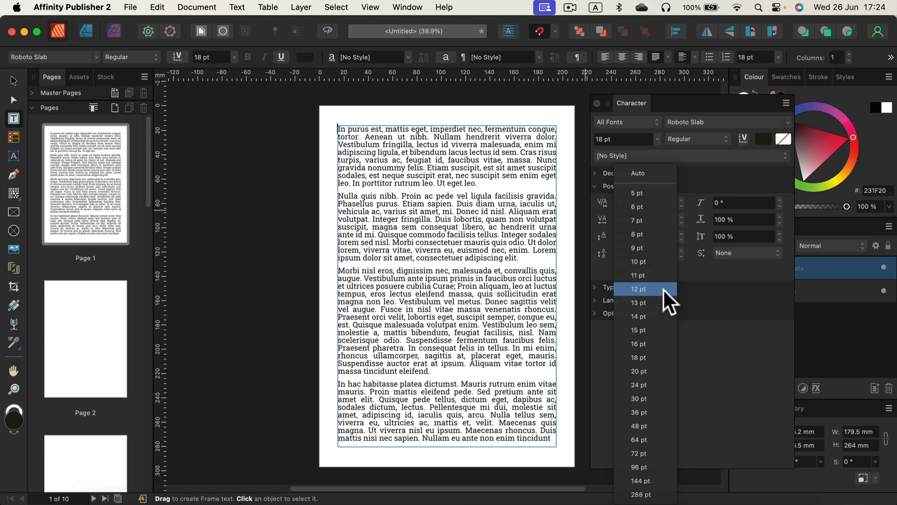
{"action": "key", "text": "Escape"}
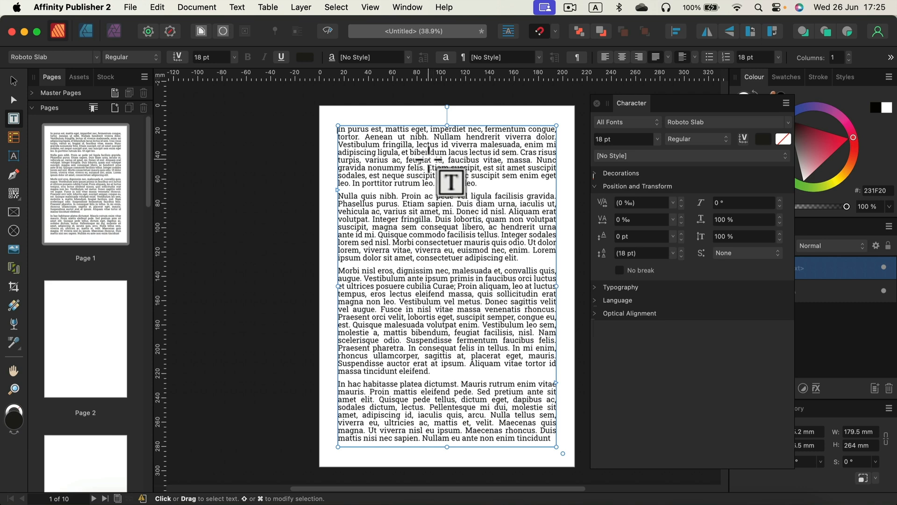
Step: Raise the leading override of all the filler text to 48 pt and close the Character settings
{"action": "key", "text": "super+a"}
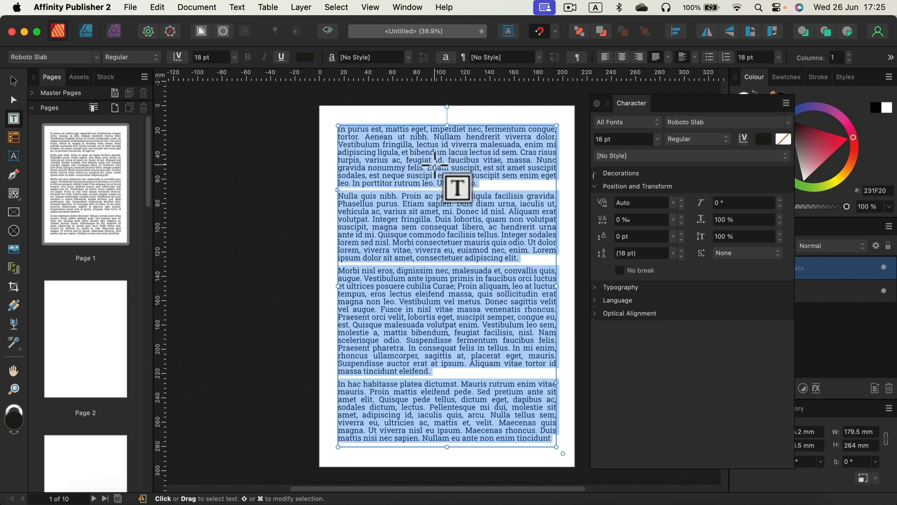
{"action": "left_click", "coordinate": [681, 251]}
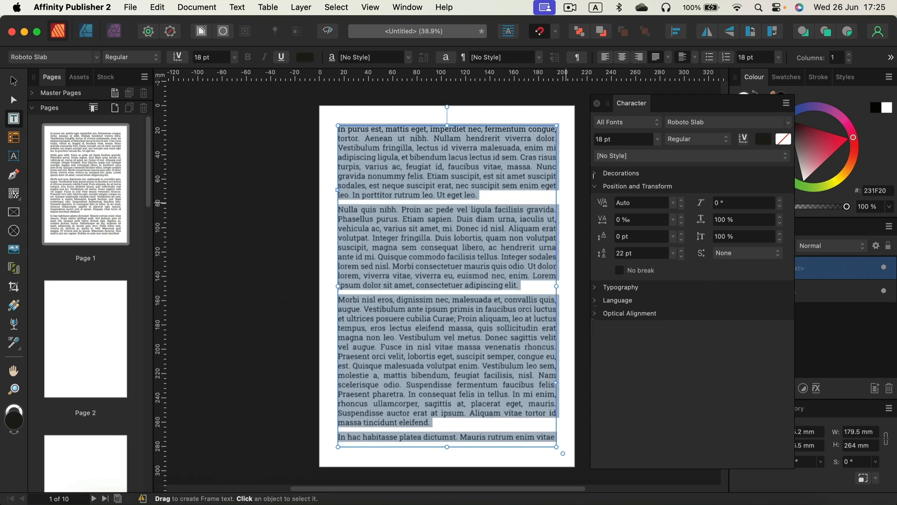
{"action": "left_click", "coordinate": [682, 252]}
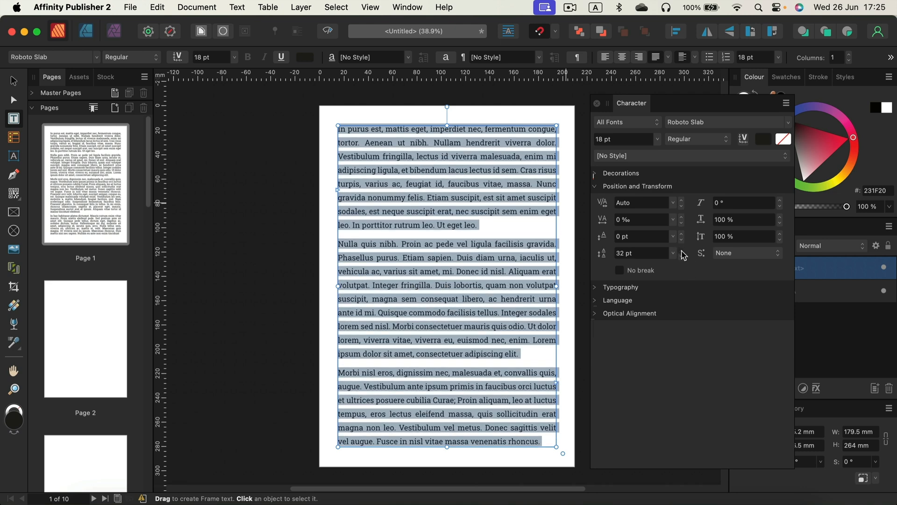
{"action": "left_click", "coordinate": [681, 251]}
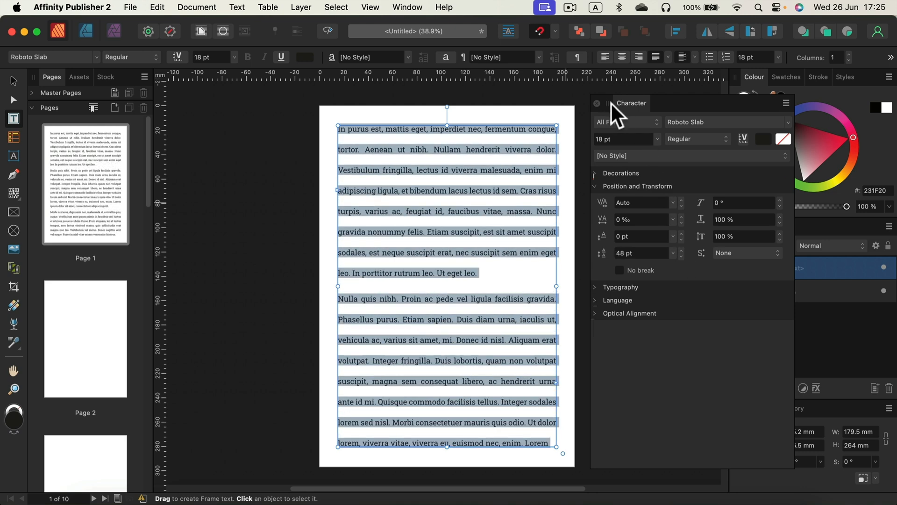
{"action": "left_click", "coordinate": [596, 101]}
{"action": "left_click", "coordinate": [577, 57]}
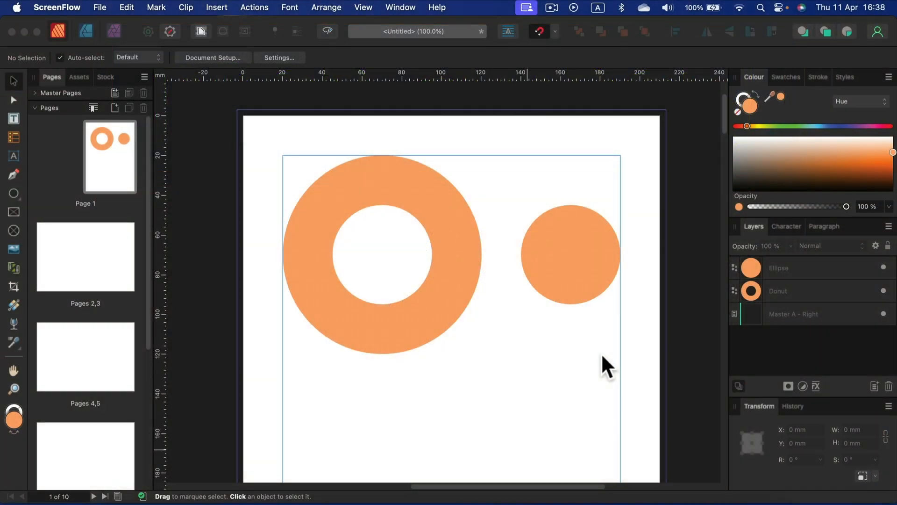
Step: Open the layer effects for the orange donut, move the dialog clear of it and enable Outer Shadow
{"action": "left_click", "coordinate": [448, 208]}
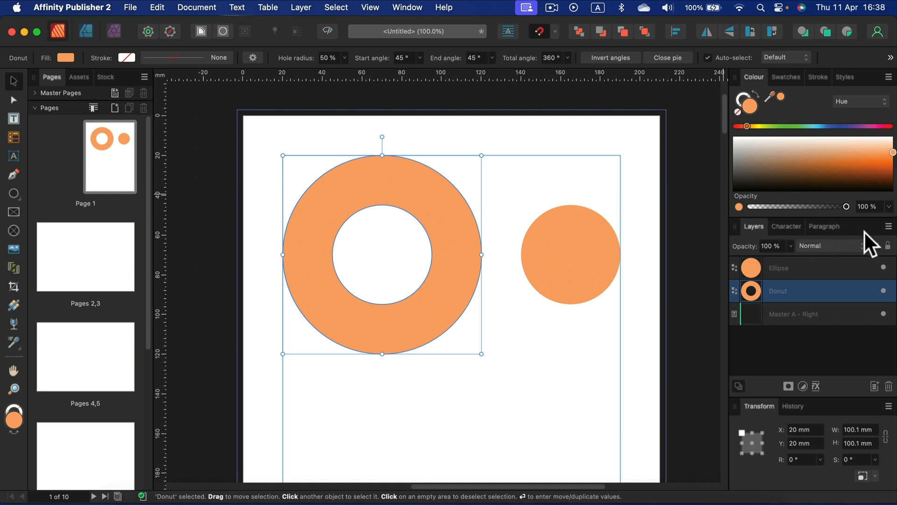
{"action": "left_click", "coordinate": [816, 386]}
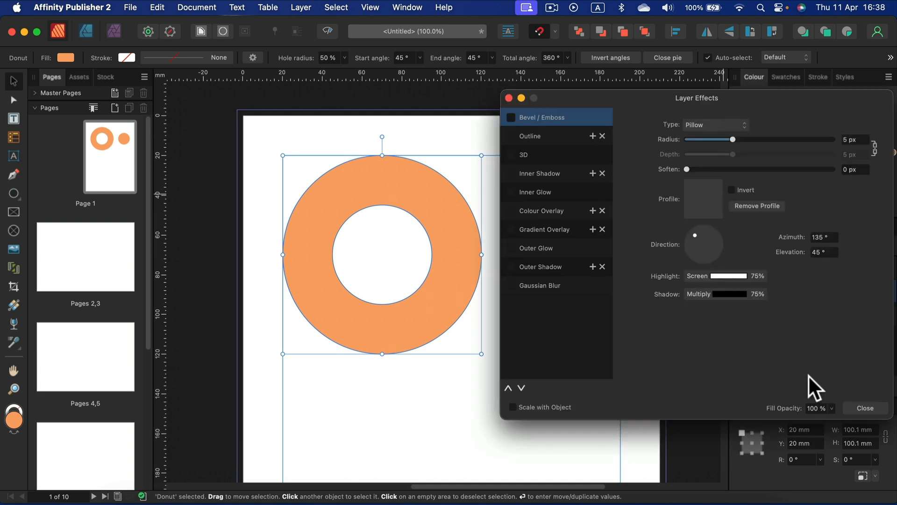
{"action": "left_click_drag", "start_coordinate": [634, 106], "coordinate": [642, 75]}
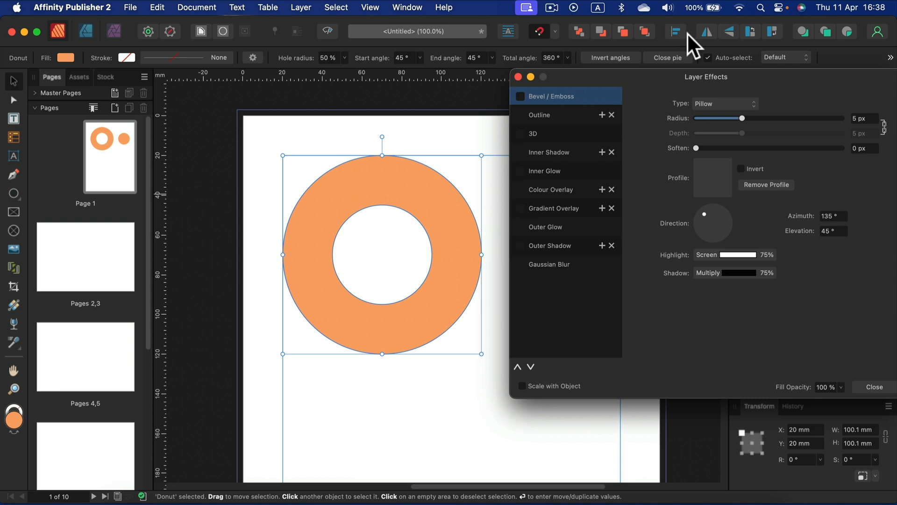
{"action": "left_click_drag", "start_coordinate": [663, 76], "coordinate": [643, 61]}
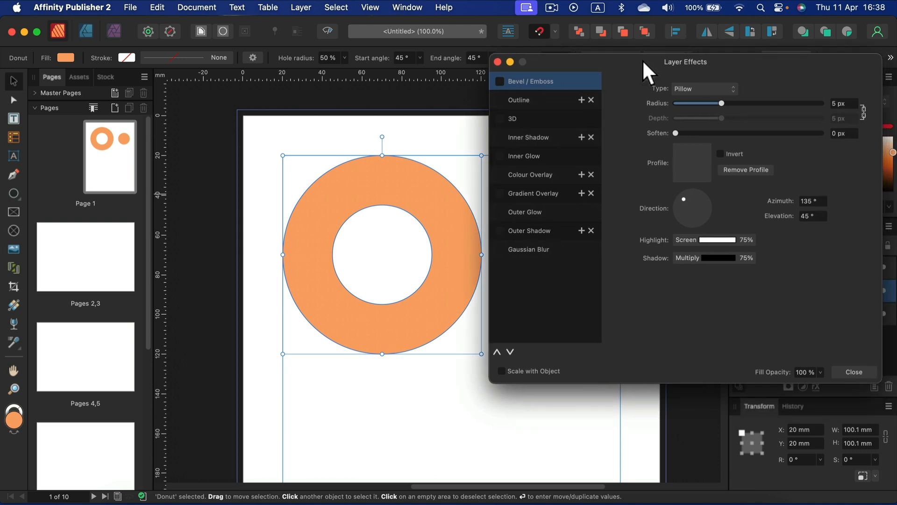
{"action": "left_click", "coordinate": [545, 230]}
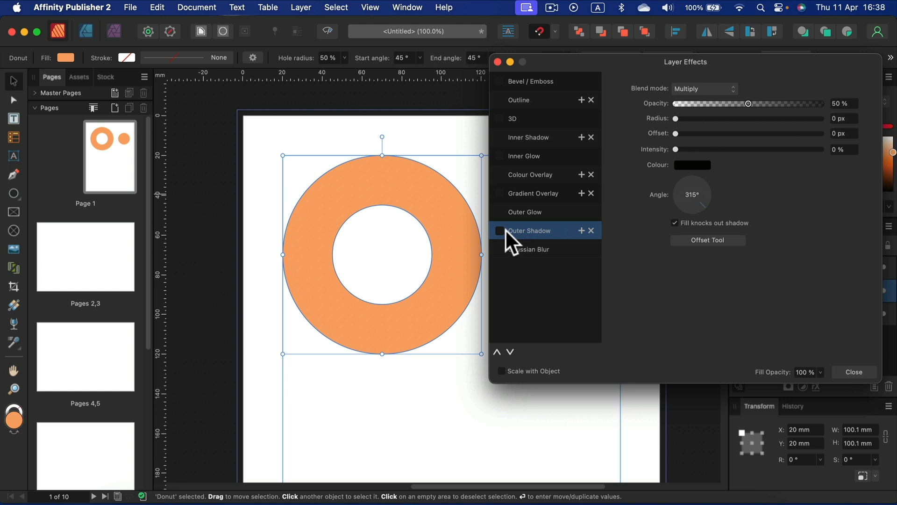
{"action": "left_click", "coordinate": [500, 231]}
Step: Set the donut's outer shadow to radius 21.1 px, offset 46.9 px, intensity 16% and angle 241°
{"action": "left_click_drag", "start_coordinate": [677, 118], "coordinate": [757, 120]}
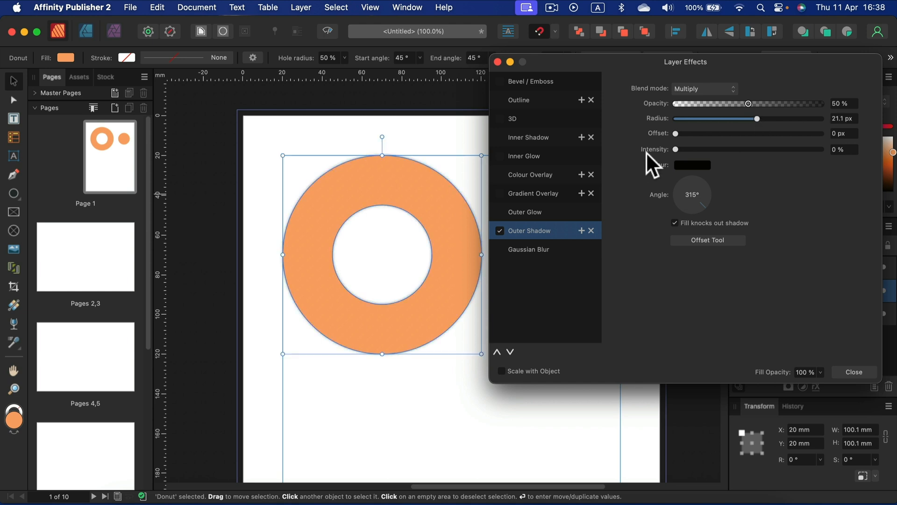
{"action": "left_click_drag", "start_coordinate": [673, 150], "coordinate": [800, 133]}
{"action": "left_click_drag", "start_coordinate": [703, 207], "coordinate": [678, 218]}
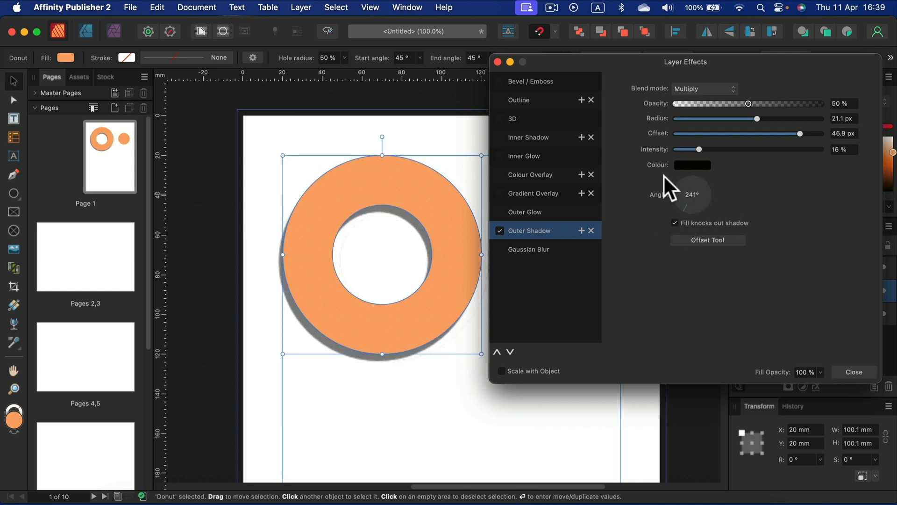
Step: Try a red shadow colour with hue 360, then mute it to a dull grey with added noise
{"action": "left_click", "coordinate": [694, 163]}
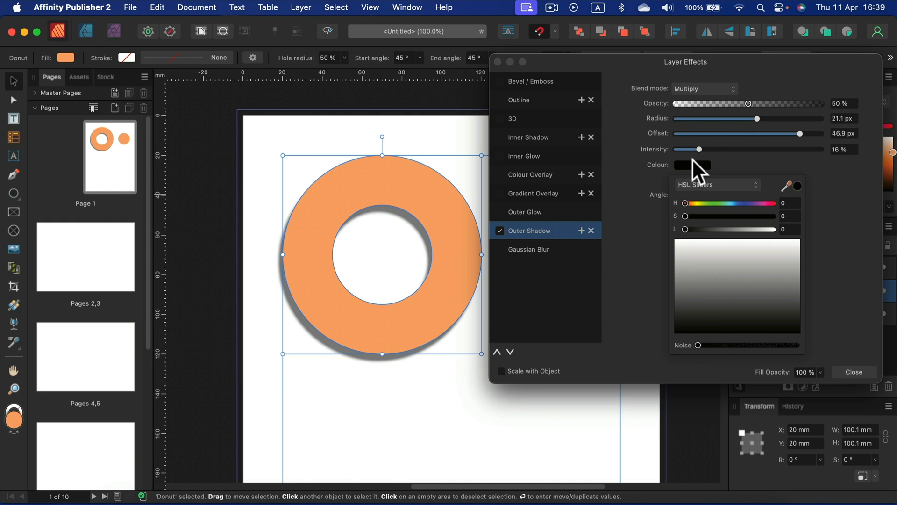
{"action": "mouse_move", "coordinate": [771, 203]}
{"action": "left_mouse_down"}
{"action": "mouse_move", "coordinate": [758, 215]}
{"action": "mouse_move", "coordinate": [777, 218]}
{"action": "left_mouse_up"}
{"action": "mouse_move", "coordinate": [715, 228]}
{"action": "left_mouse_down"}
{"action": "mouse_move", "coordinate": [699, 229]}
{"action": "mouse_move", "coordinate": [715, 227]}
{"action": "left_mouse_up"}
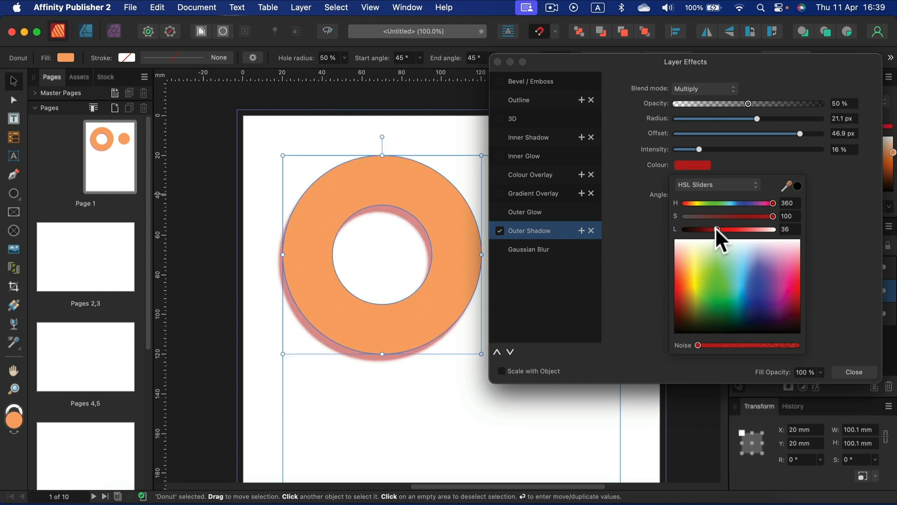
{"action": "left_click_drag", "start_coordinate": [717, 349], "coordinate": [756, 343]}
{"action": "left_click_drag", "start_coordinate": [728, 216], "coordinate": [709, 228]}
{"action": "left_click", "coordinate": [823, 241]}
Step: Review the outer shadow's blend modes while keeping Multiply, set its opacity to 84% and close the layer effects
{"action": "left_click", "coordinate": [708, 90]}
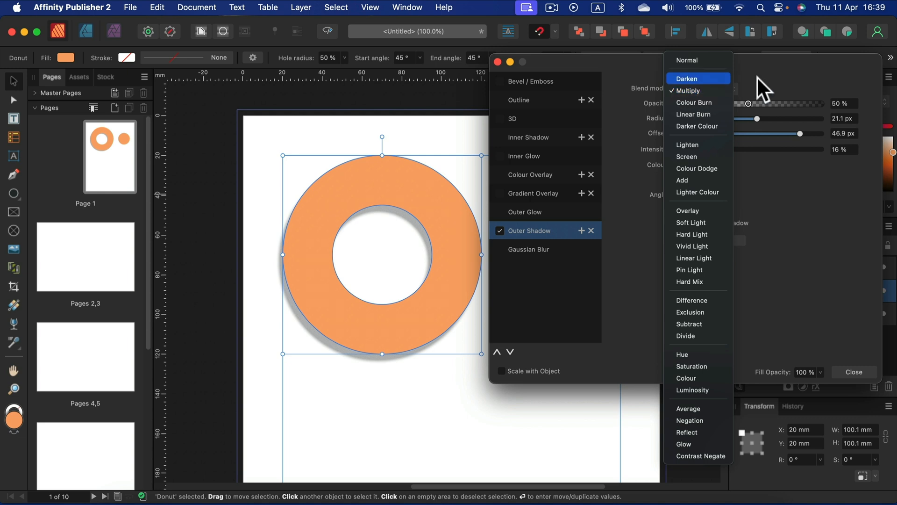
{"action": "left_click", "coordinate": [759, 79]}
{"action": "left_click", "coordinate": [706, 88]}
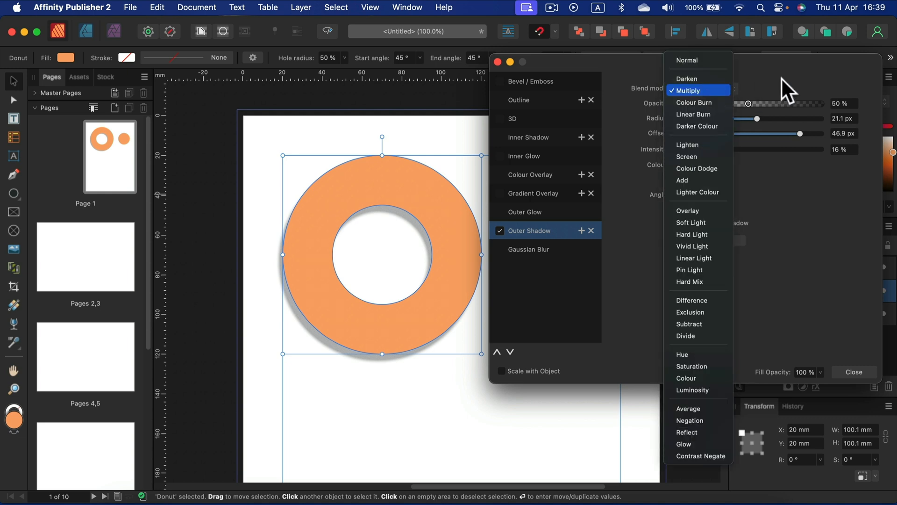
{"action": "left_click", "coordinate": [767, 92]}
{"action": "left_click_drag", "start_coordinate": [748, 103], "coordinate": [798, 104]}
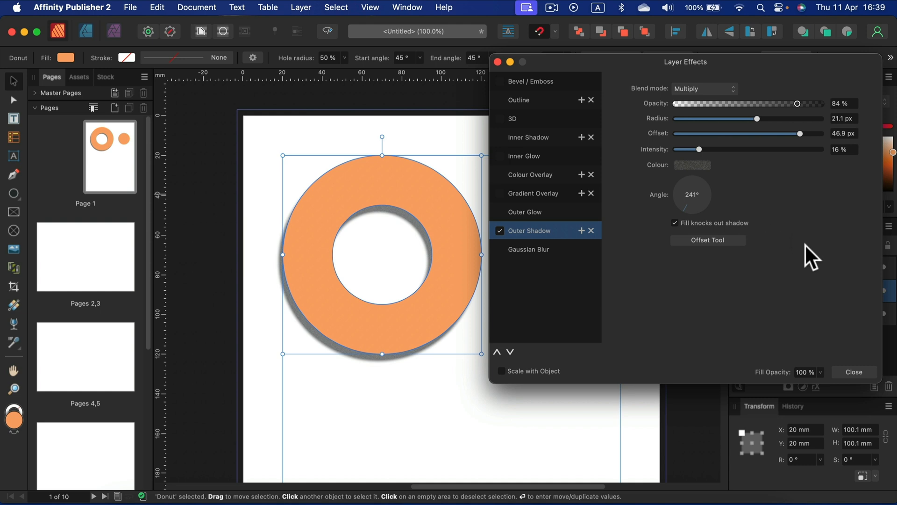
{"action": "left_click", "coordinate": [853, 371]}
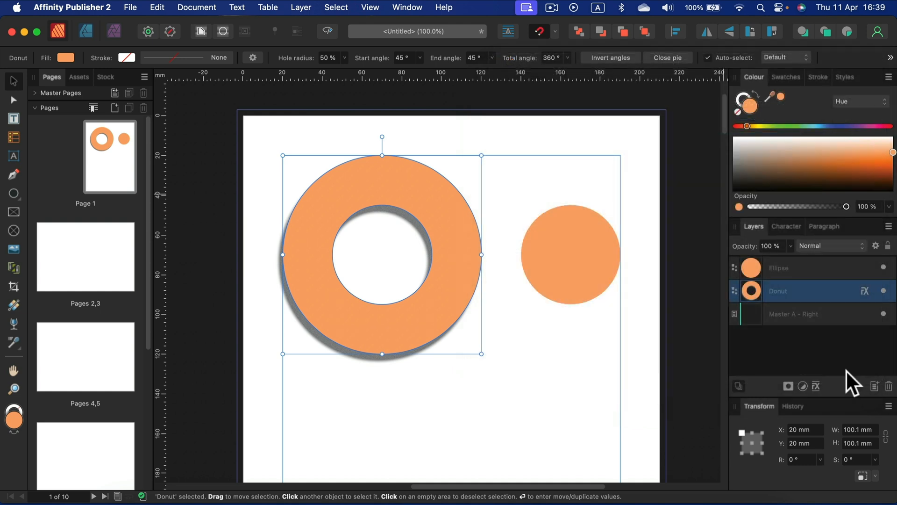
Step: Copy the donut and paste only its layer effects onto the solid orange circle with Paste FX
{"action": "left_click", "coordinate": [551, 383]}
{"action": "left_click", "coordinate": [581, 246]}
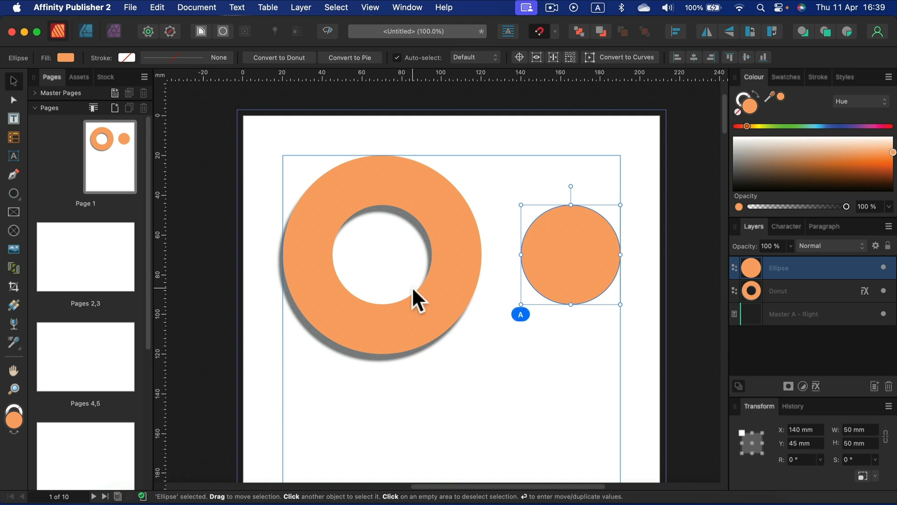
{"action": "left_click", "coordinate": [489, 354]}
{"action": "left_click", "coordinate": [462, 295]}
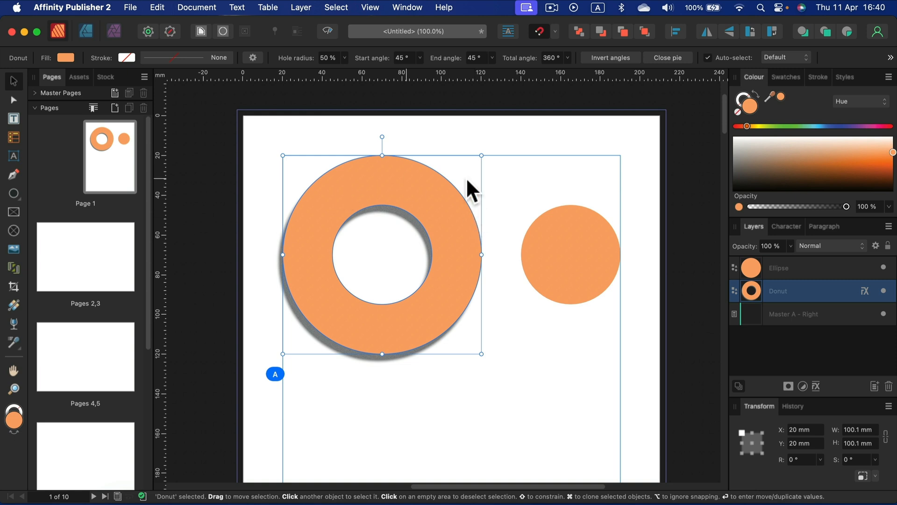
{"action": "left_click", "coordinate": [539, 162]}
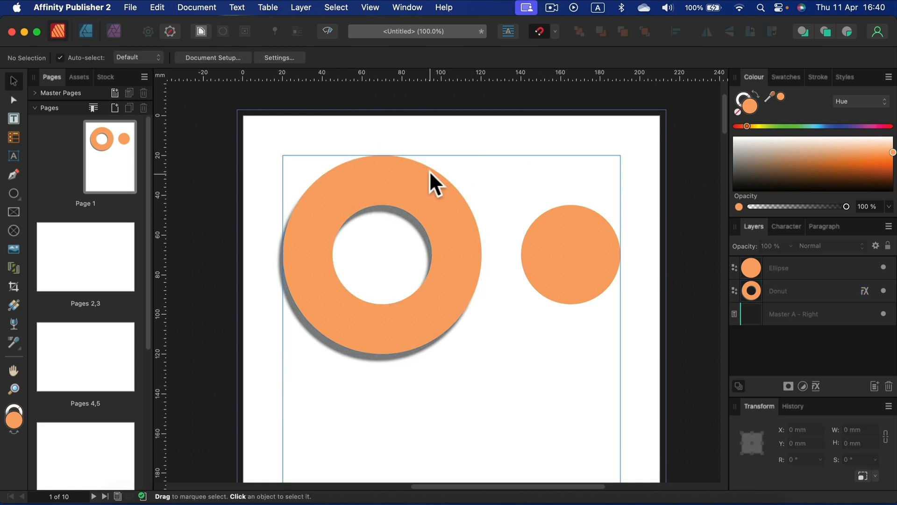
{"action": "left_click", "coordinate": [582, 232]}
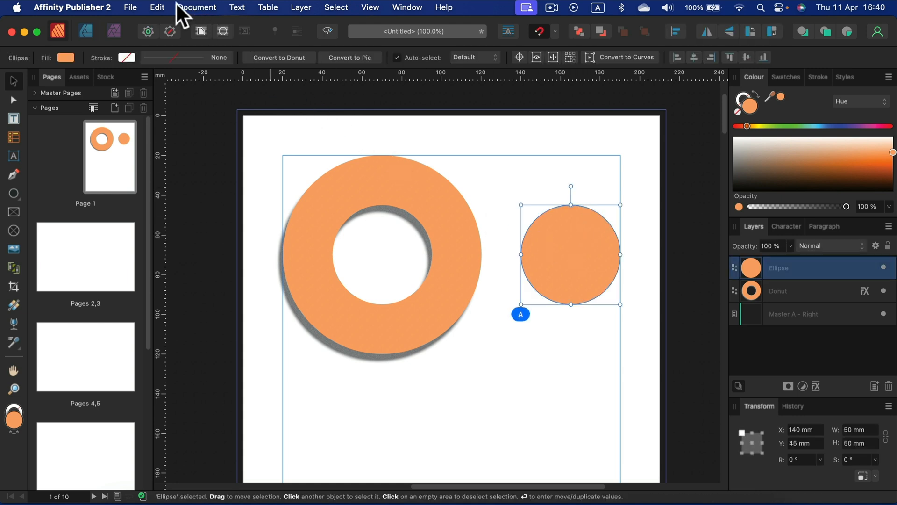
{"action": "left_click", "coordinate": [162, 5]}
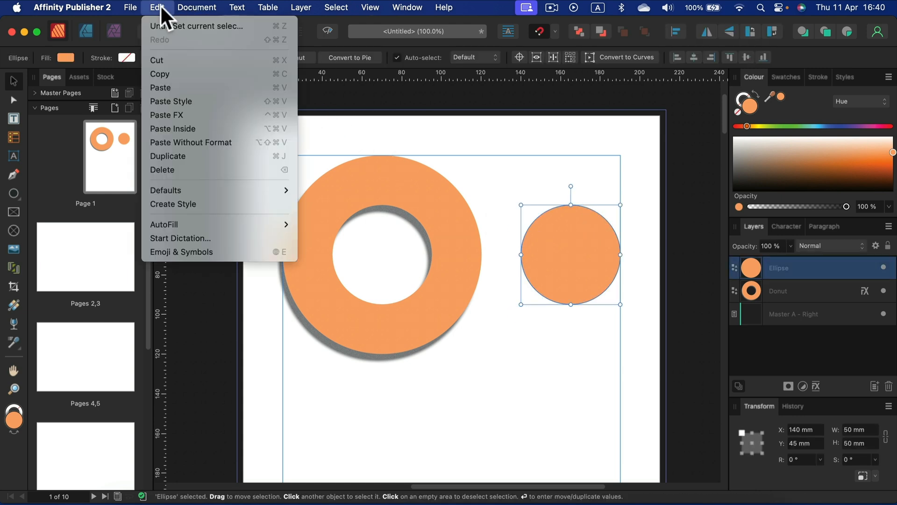
{"action": "left_click", "coordinate": [172, 114]}
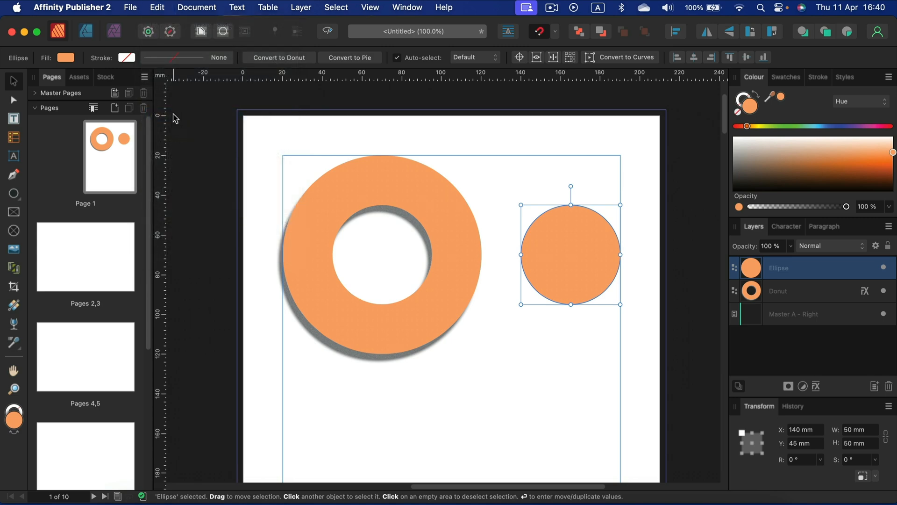
{"action": "left_click", "coordinate": [569, 383]}
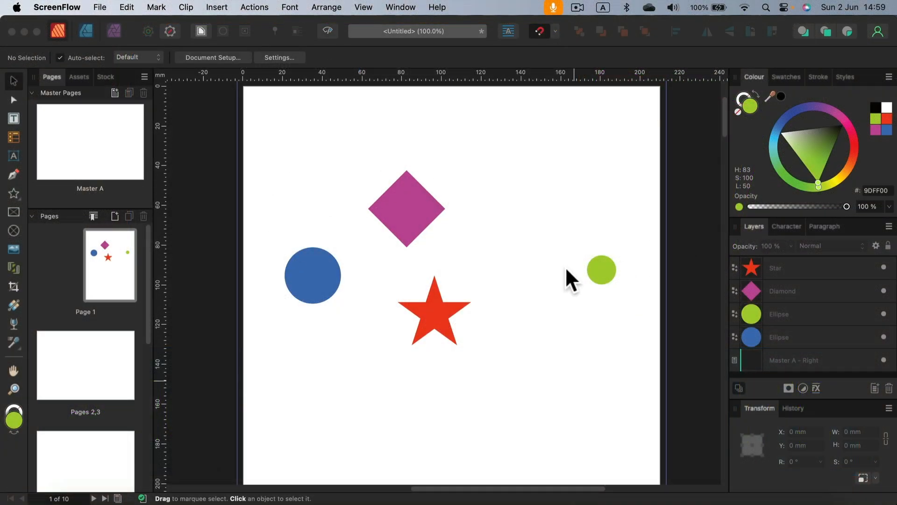
Step: Select the circles, diamond and star together and align them vertically by their middles to the selection bounds
{"action": "left_click", "coordinate": [274, 125]}
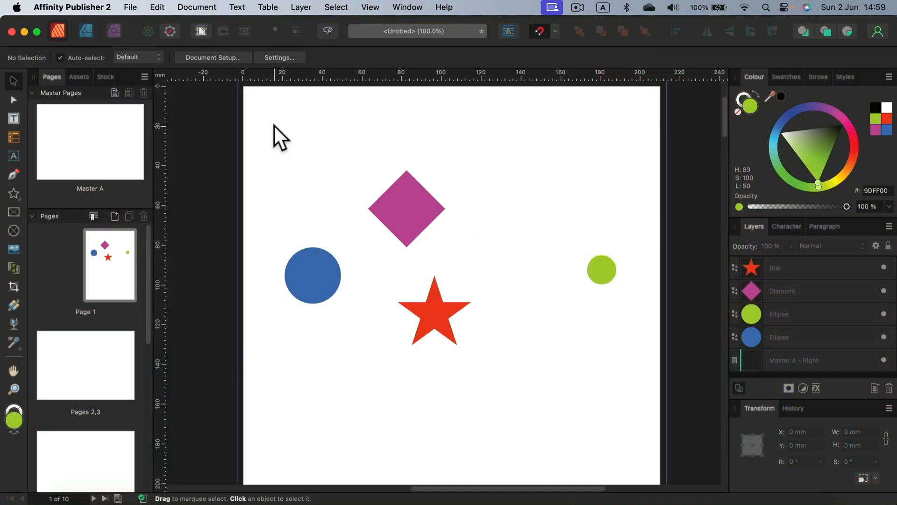
{"action": "left_click_drag", "start_coordinate": [274, 126], "coordinate": [644, 393]}
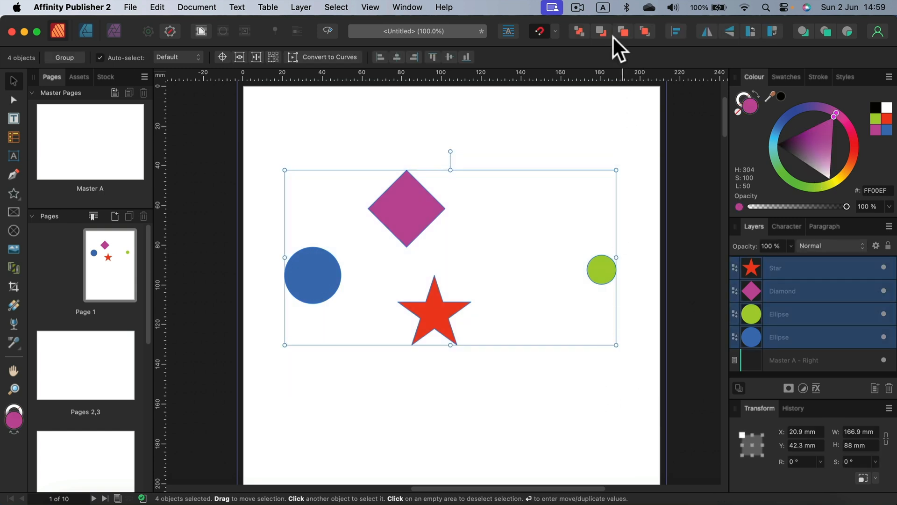
{"action": "left_click", "coordinate": [677, 28]}
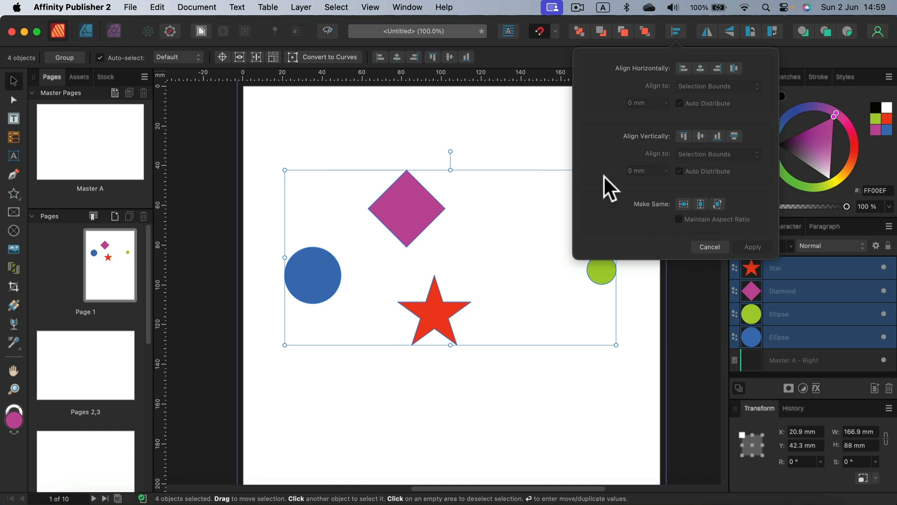
{"action": "left_click", "coordinate": [701, 136]}
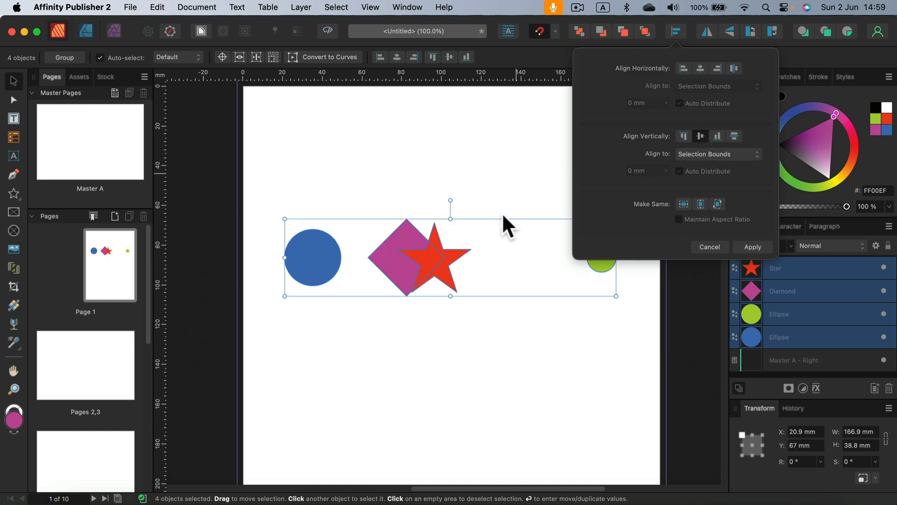
{"action": "scroll", "coordinate": [494, 290], "scroll_direction": "up", "scroll_amount": 3}
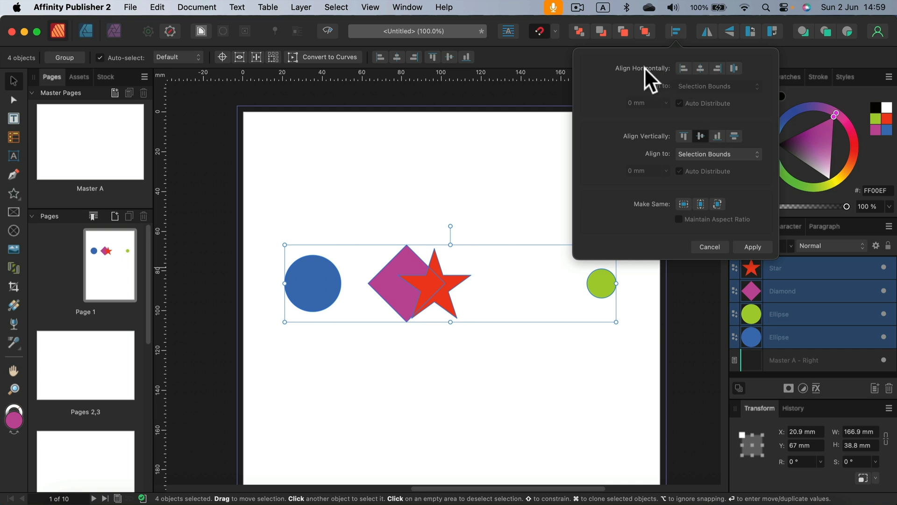
Step: Space the four selected shapes evenly horizontally, make their heights and widths the same, and apply the alignment
{"action": "left_click", "coordinate": [734, 69]}
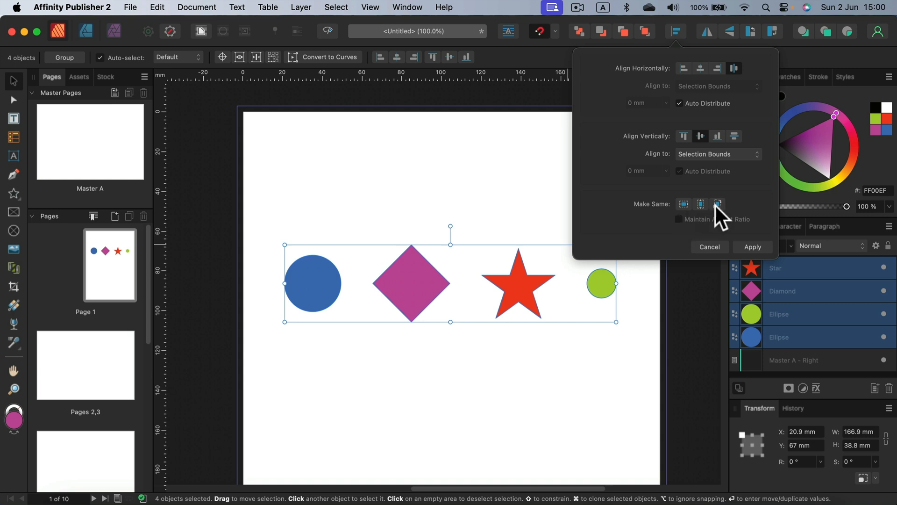
{"action": "left_click", "coordinate": [700, 204]}
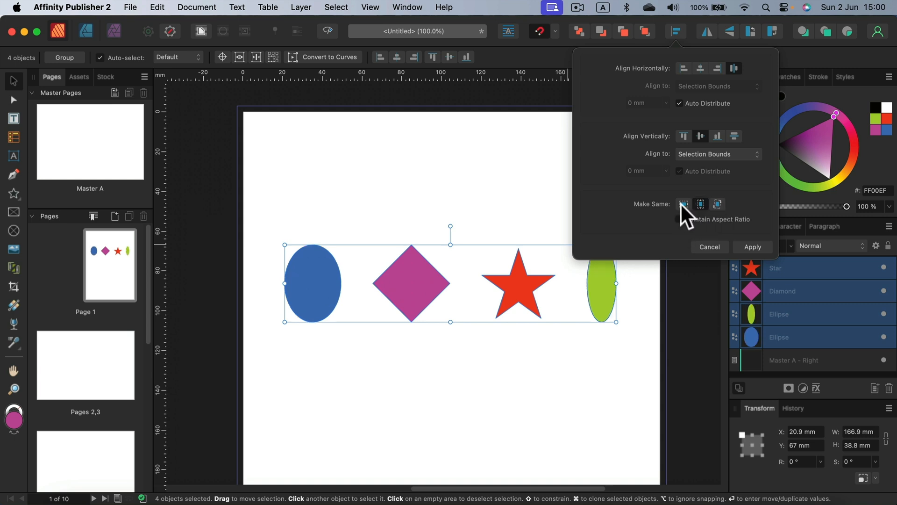
{"action": "left_click", "coordinate": [683, 204]}
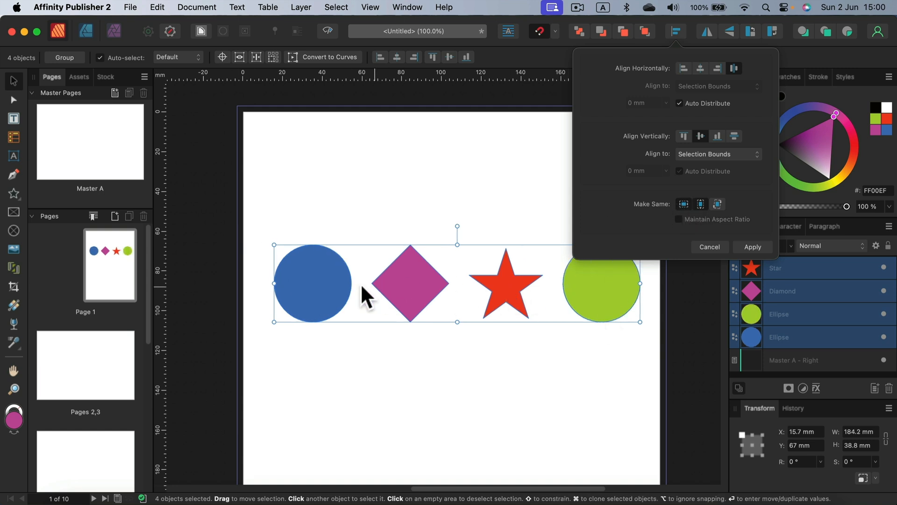
{"action": "left_click", "coordinate": [734, 68]}
{"action": "left_click", "coordinate": [753, 247]}
{"action": "left_click", "coordinate": [534, 150]}
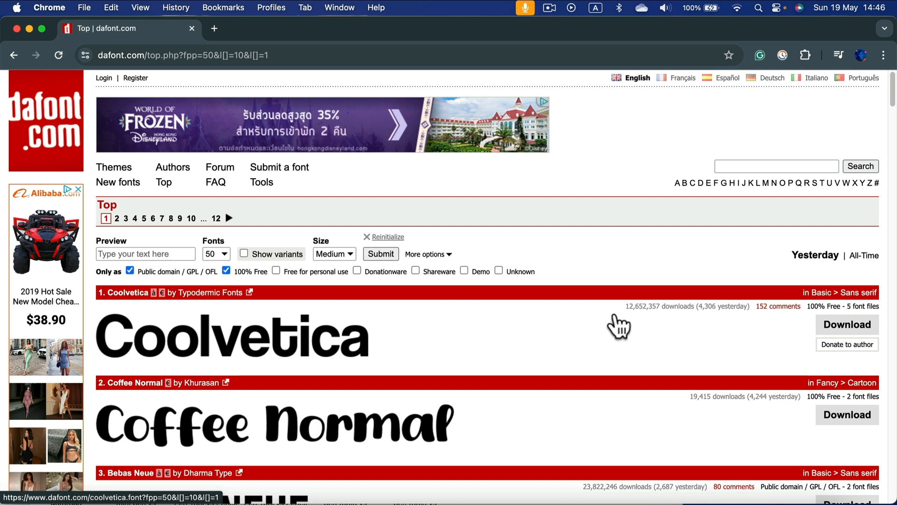
Step: Find the free Welcome Magic font in dafont's top list and download it from its font page
{"action": "scroll", "coordinate": [617, 324], "scroll_direction": "down", "scroll_amount": 3}
{"action": "scroll", "coordinate": [612, 321], "scroll_direction": "down", "scroll_amount": 5}
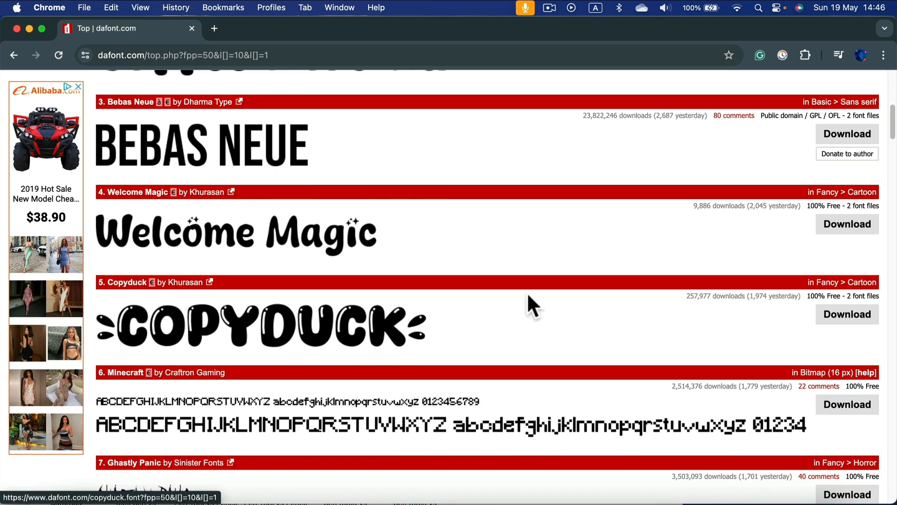
{"action": "left_click", "coordinate": [324, 240]}
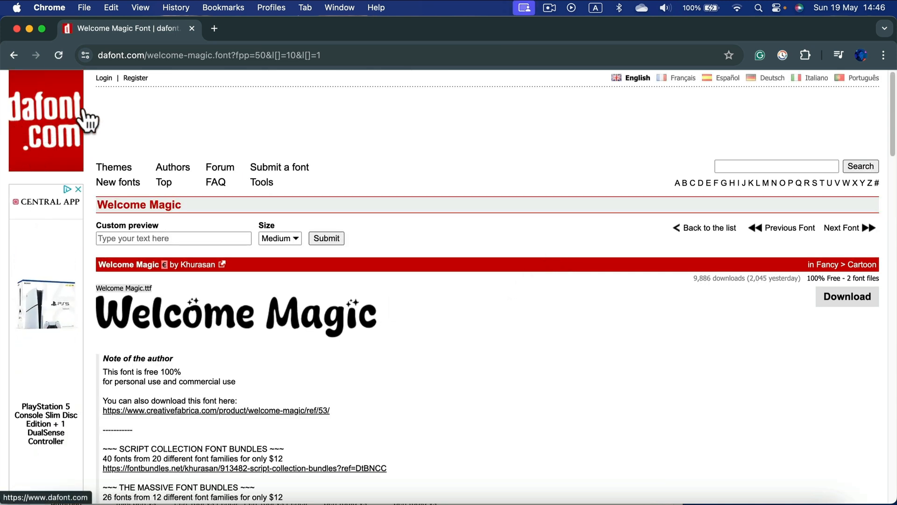
{"action": "left_click", "coordinate": [855, 299]}
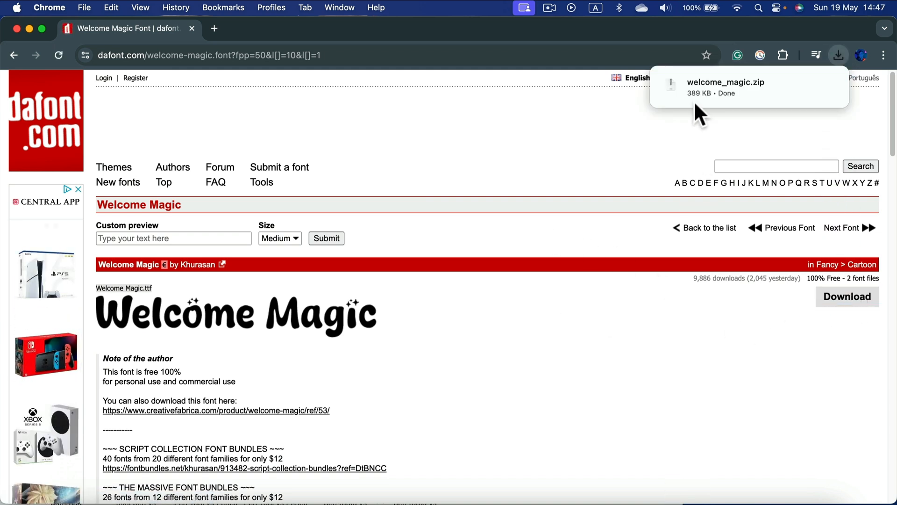
Step: Open the downloaded welcome_magic archive and install the Welcome Magic.otf font in Font Book
{"action": "left_click", "coordinate": [725, 82]}
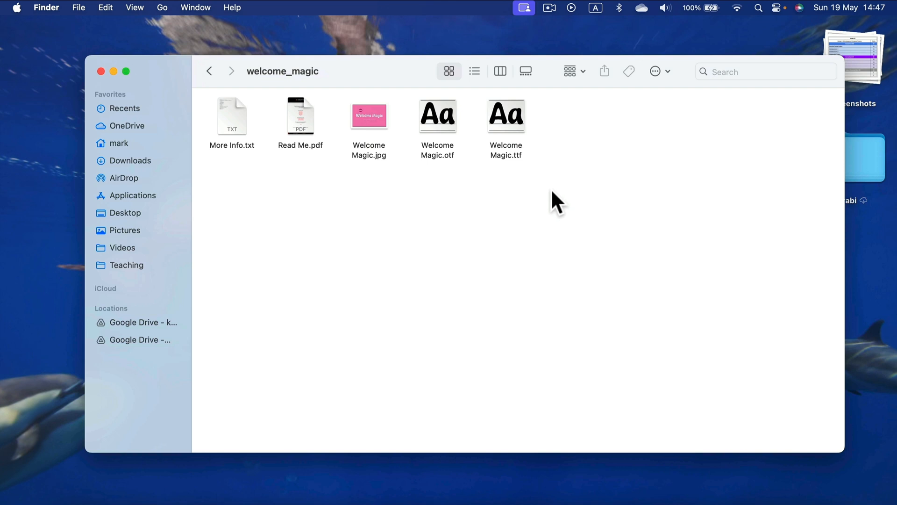
{"action": "double_click", "coordinate": [424, 129]}
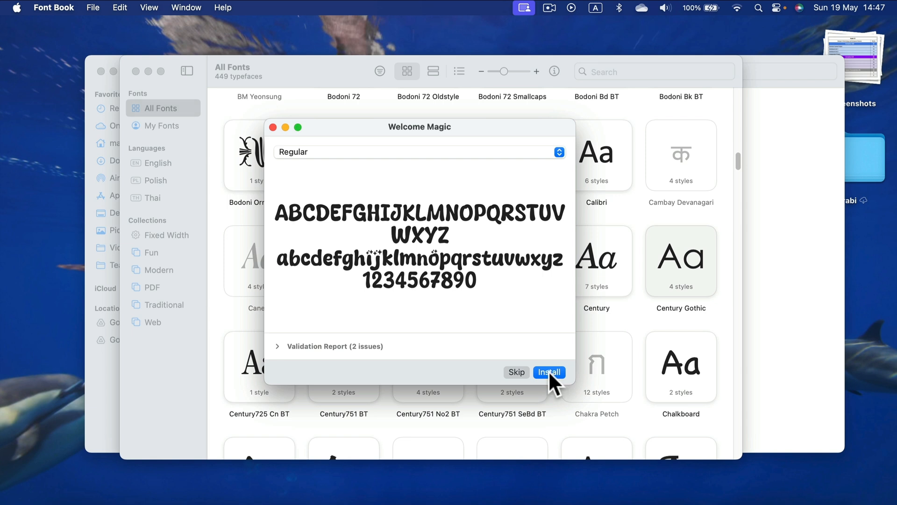
{"action": "left_click", "coordinate": [549, 372]}
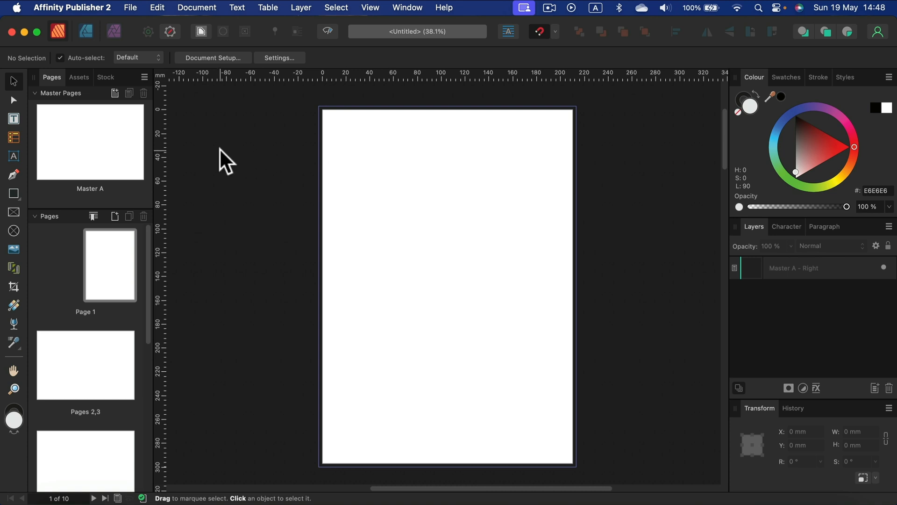
Step: In Affinity Publisher, draw a text frame about 84 × 39 mm mid-page and enter "asdasdasdasd"
{"action": "left_click", "coordinate": [13, 120]}
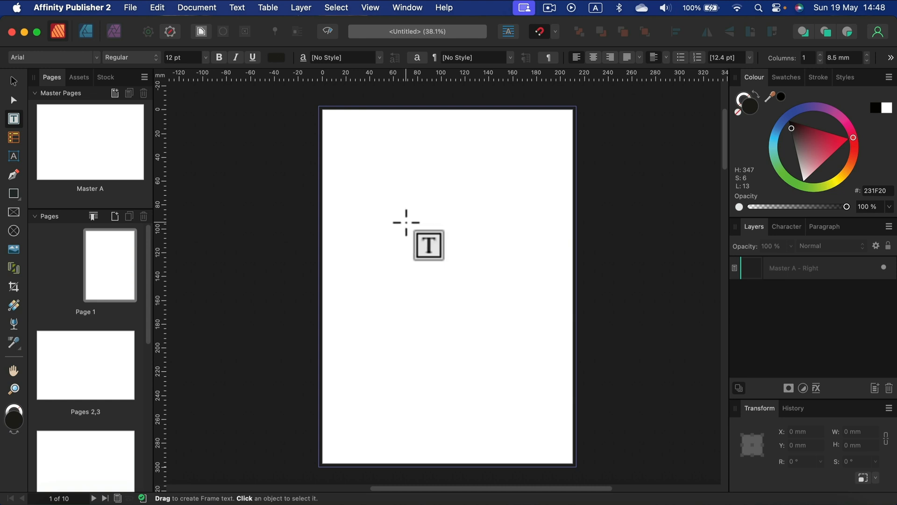
{"action": "left_click_drag", "start_coordinate": [406, 224], "coordinate": [507, 271]}
{"action": "type", "text": "asdasdasdasd"}
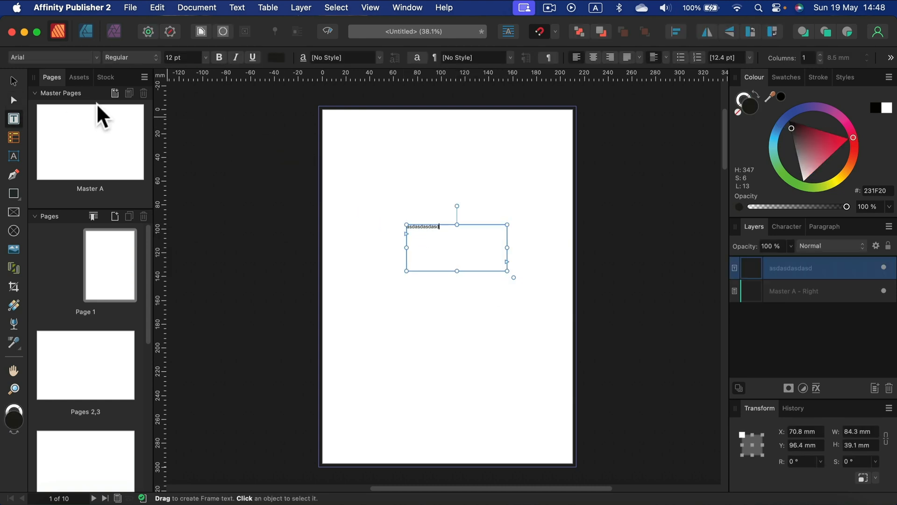
Step: Select the sample text, filter the font list by "we" and mark Welcome Magic as a favourite font
{"action": "left_click_drag", "start_coordinate": [457, 234], "coordinate": [351, 227]}
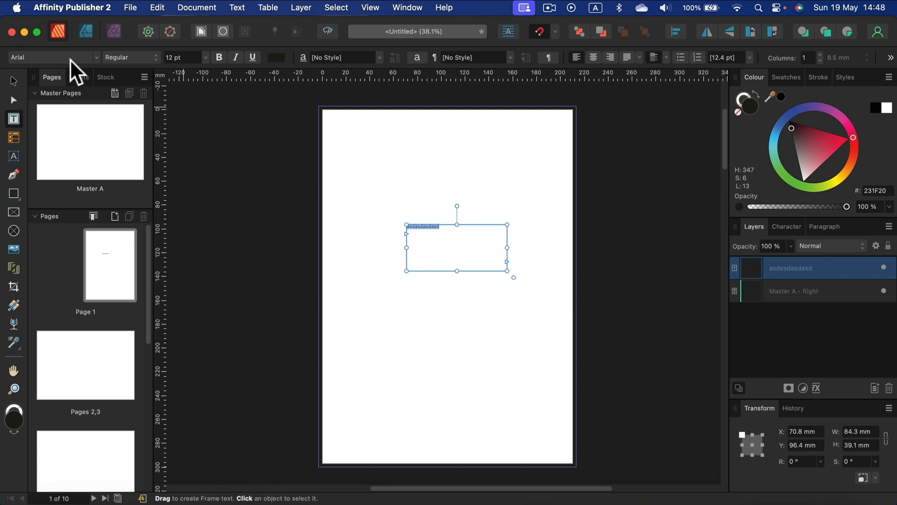
{"action": "left_click", "coordinate": [97, 59]}
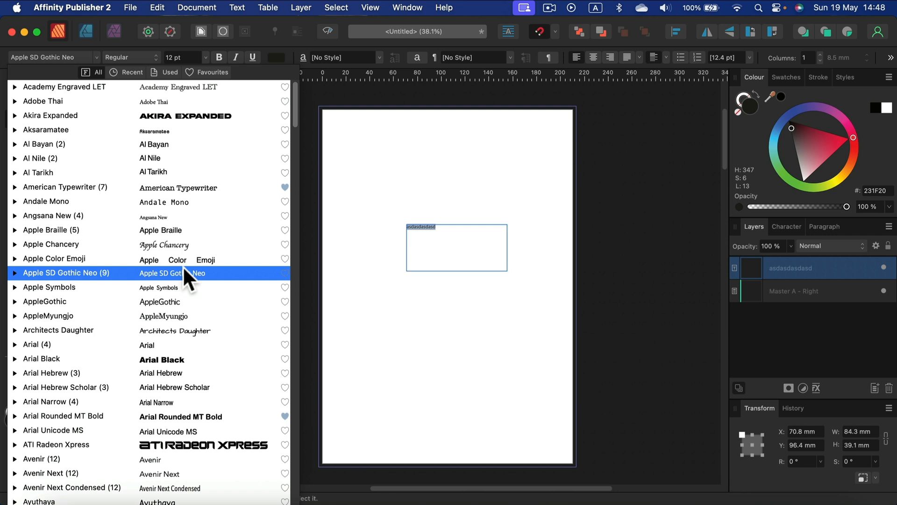
{"action": "type", "text": "w"}
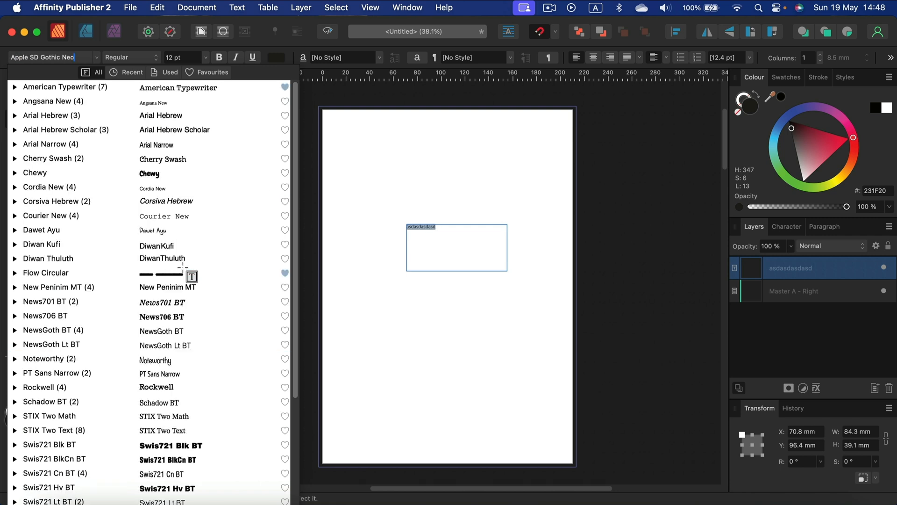
{"action": "left_click", "coordinate": [239, 345]}
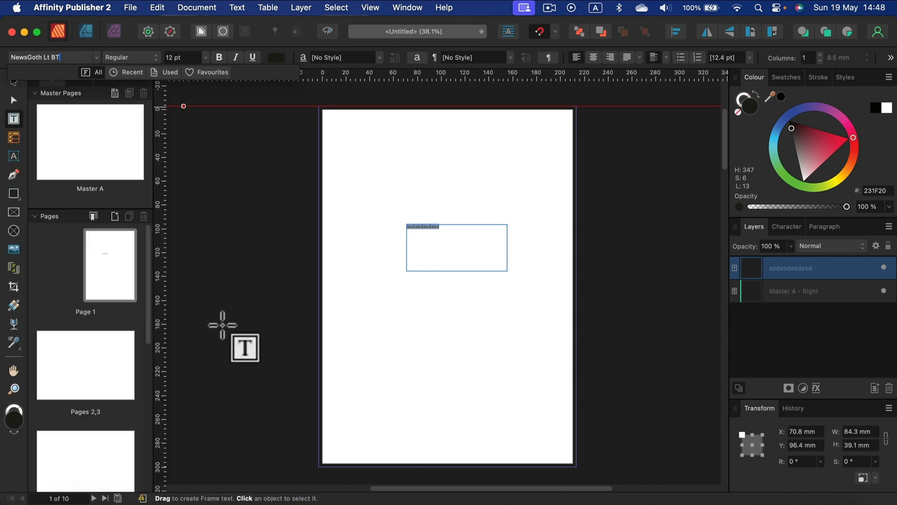
{"action": "left_click", "coordinate": [66, 56]}
{"action": "type", "text": "w"}
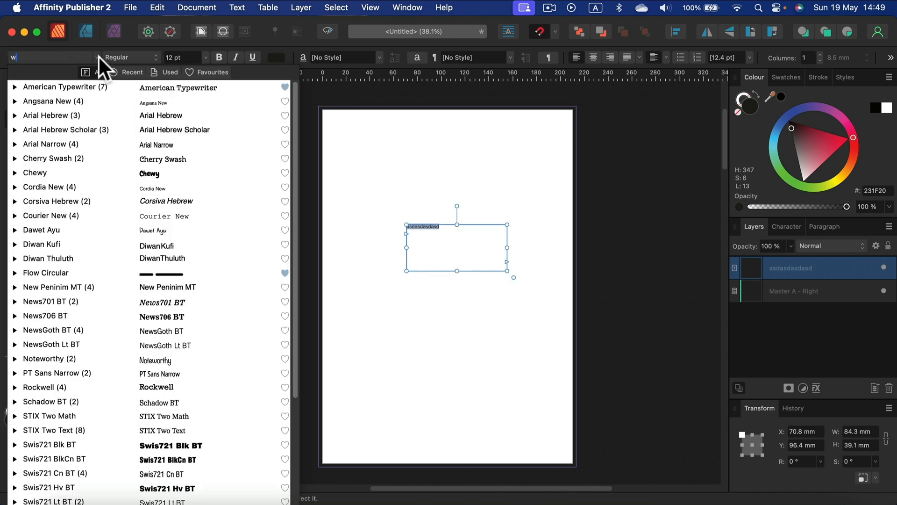
{"action": "type", "text": "et Ayu"}
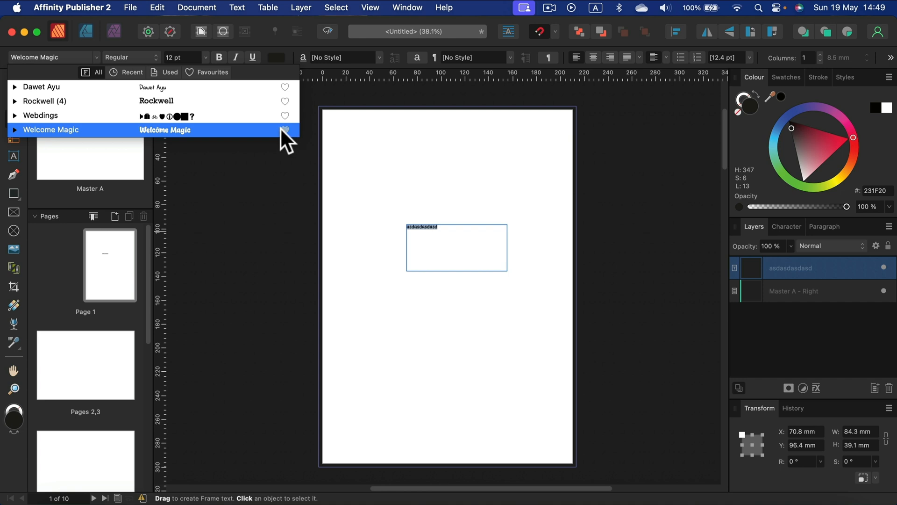
Step: Examine the font list filtered by favourites, all fonts, recent fonts and fonts used in the document
{"action": "left_click", "coordinate": [196, 69]}
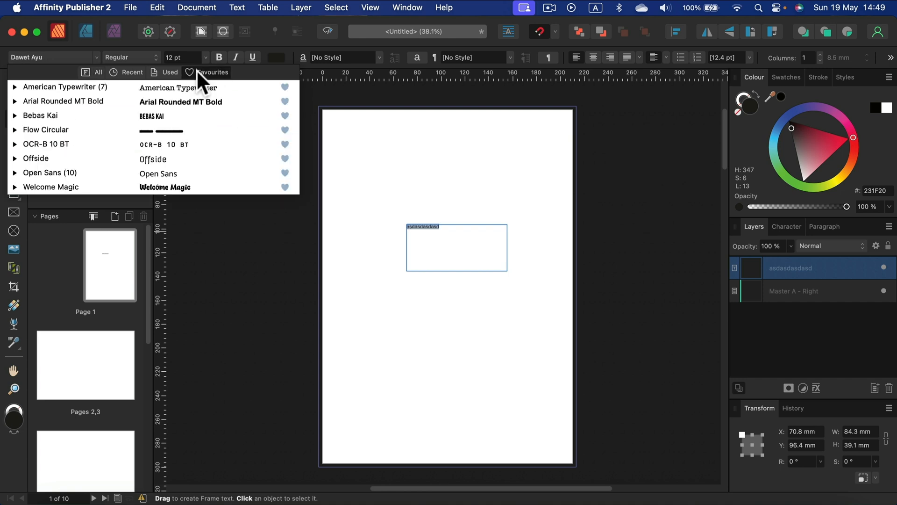
{"action": "left_click", "coordinate": [93, 85]}
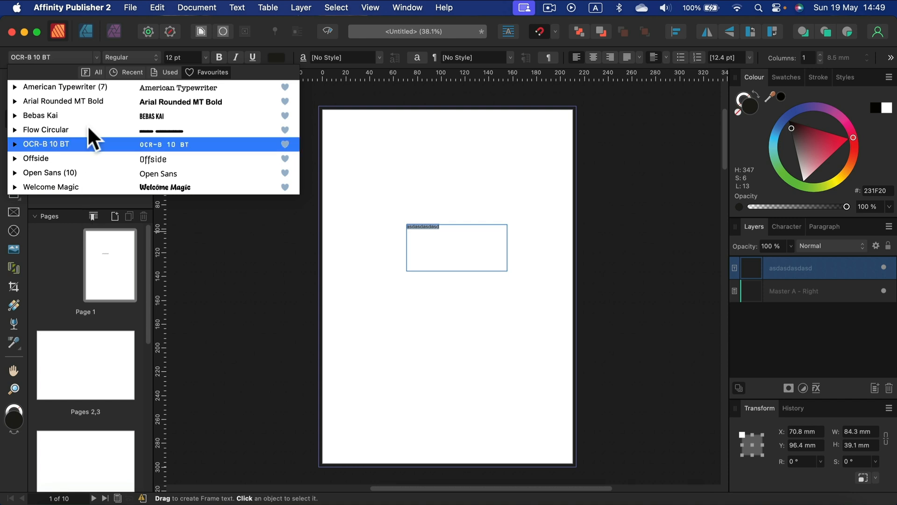
{"action": "left_click", "coordinate": [95, 70]}
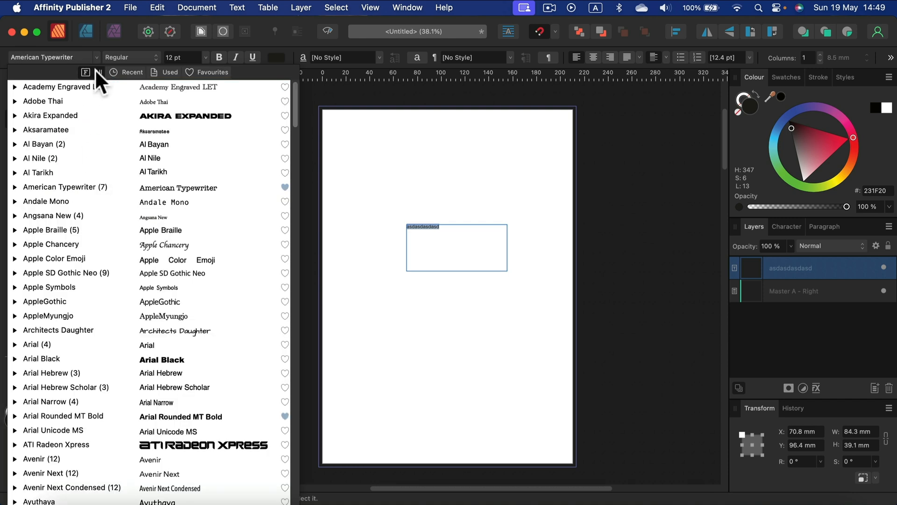
{"action": "left_click", "coordinate": [117, 70]}
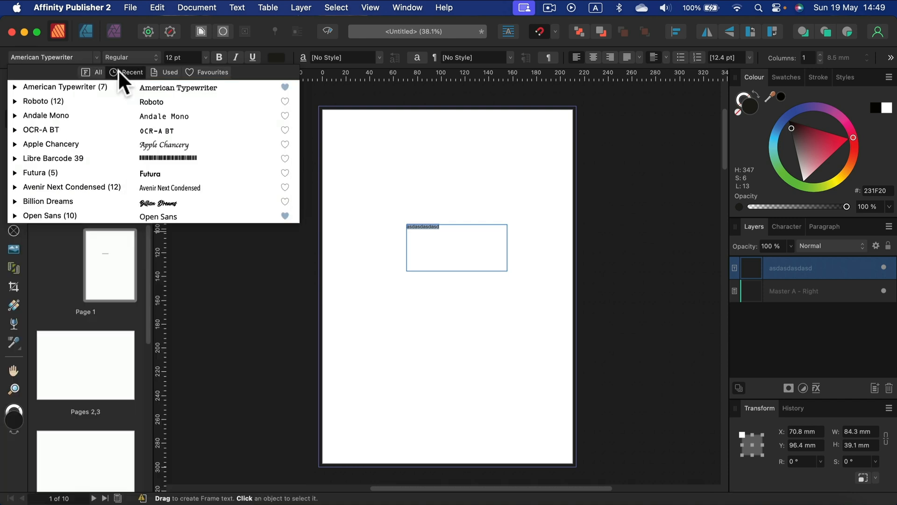
{"action": "left_click", "coordinate": [173, 72]}
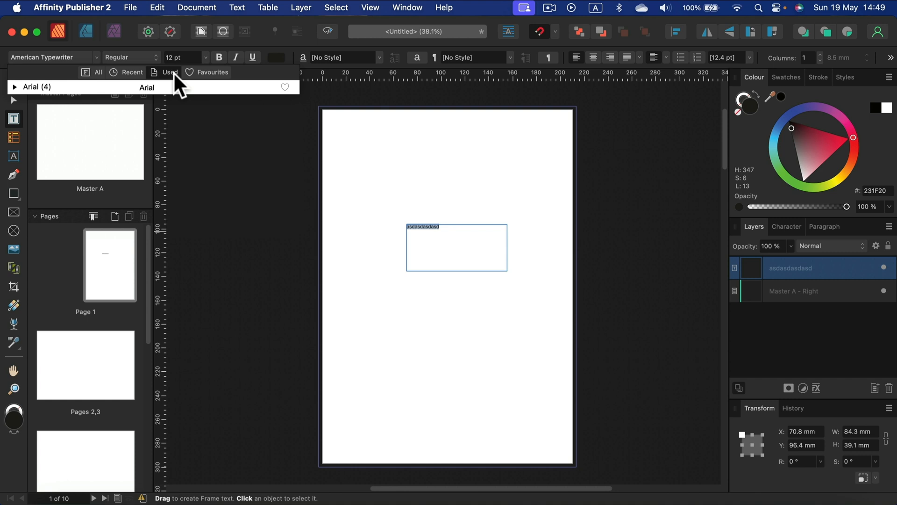
Step: Apply the favourite font Welcome Magic to the sample text at 48 pt, and deselect the frame
{"action": "left_click", "coordinate": [199, 72]}
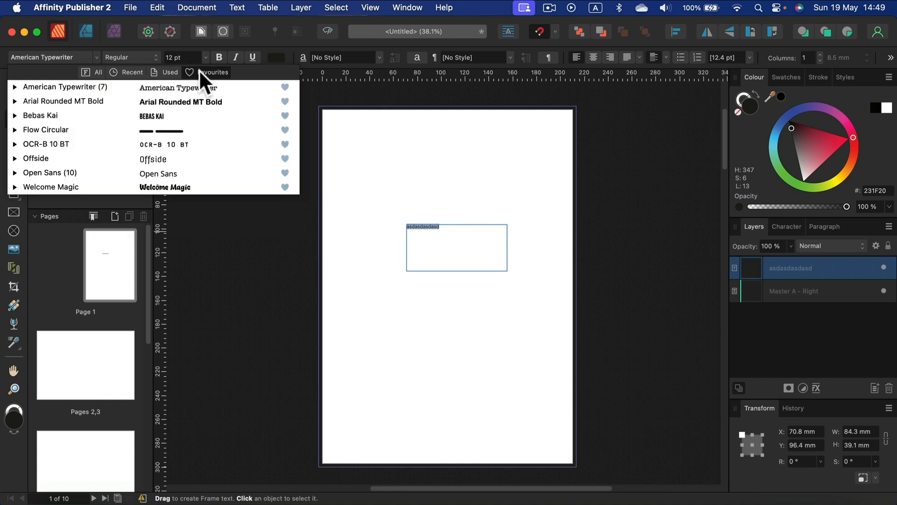
{"action": "left_click", "coordinate": [197, 187]}
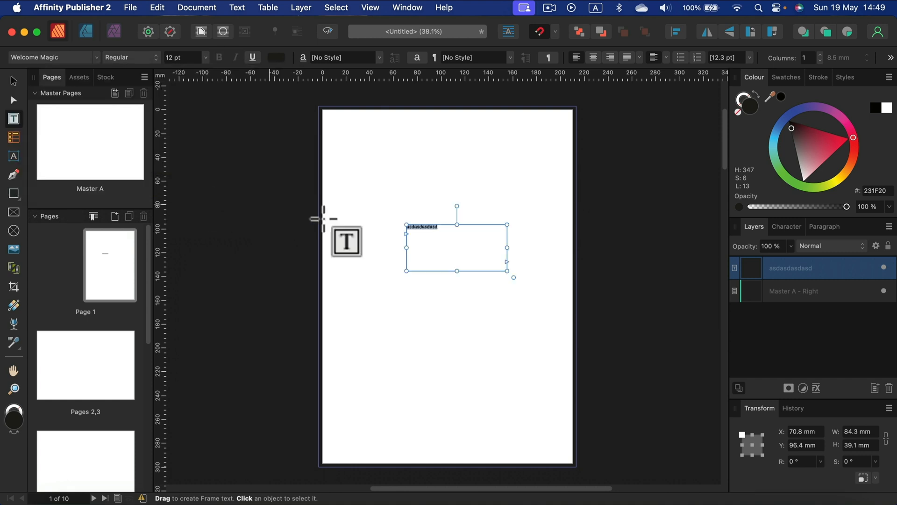
{"action": "left_click", "coordinate": [206, 57]}
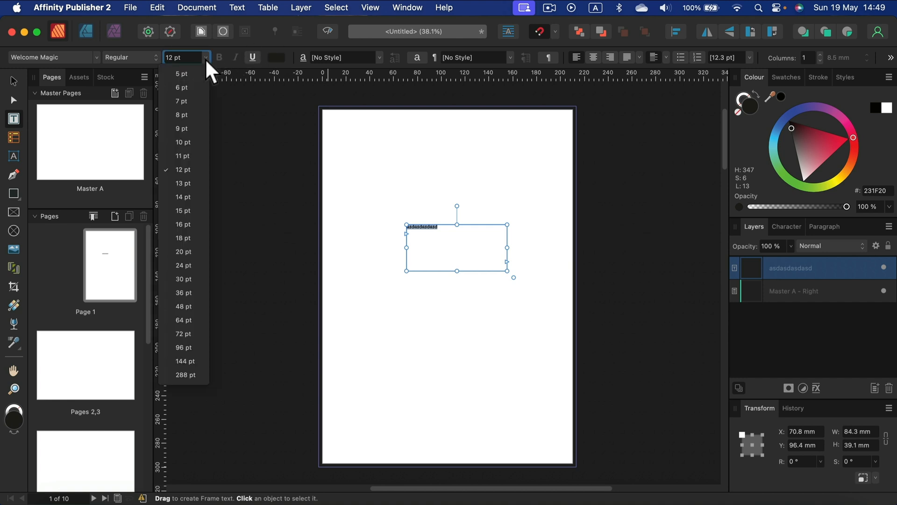
{"action": "left_click", "coordinate": [183, 306]}
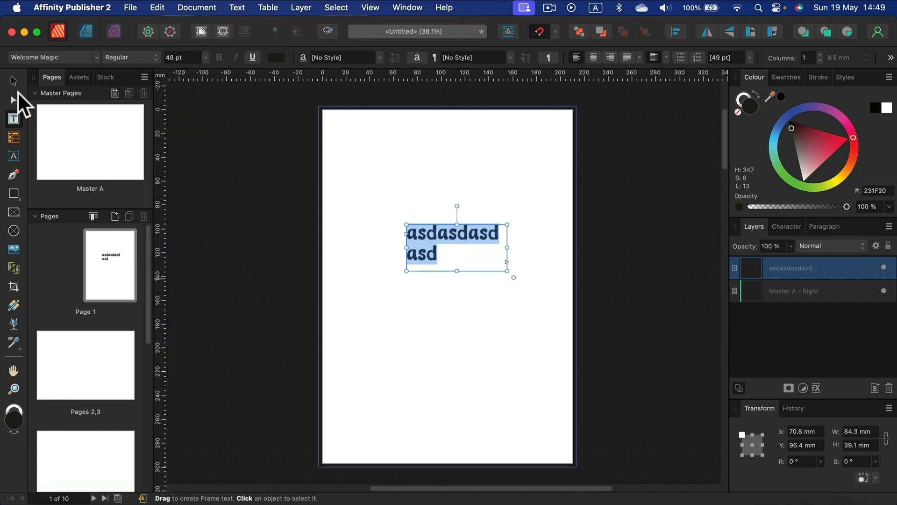
{"action": "left_click", "coordinate": [14, 78]}
{"action": "left_click", "coordinate": [416, 321]}
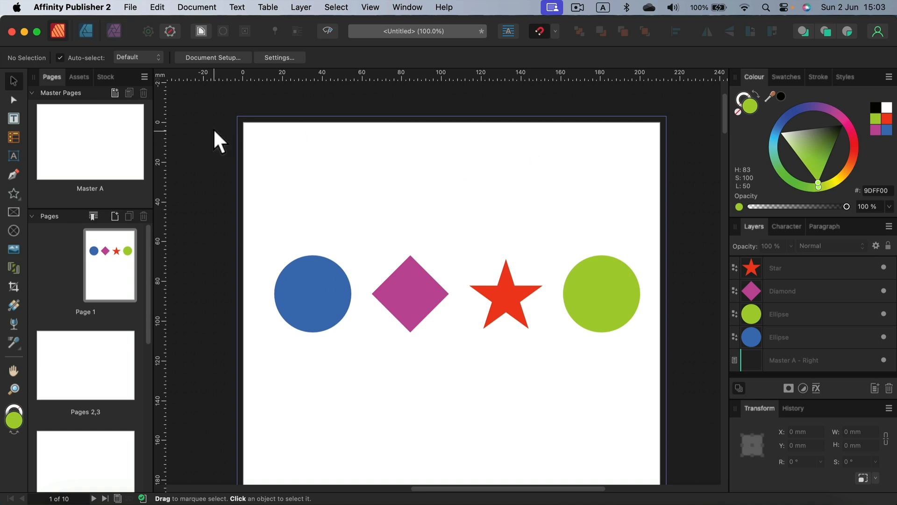
Step: Enable a transparent background for the whole document in the document setup's colour settings
{"action": "left_click", "coordinate": [208, 57]}
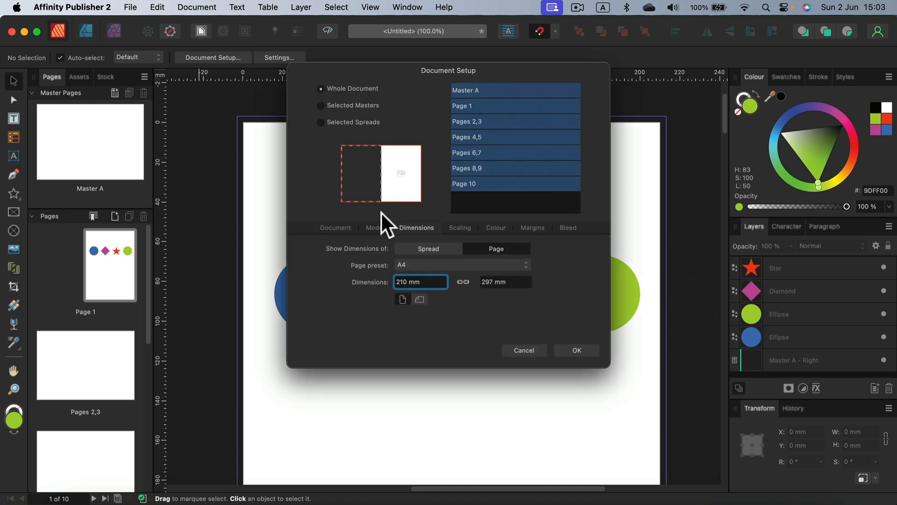
{"action": "left_click", "coordinate": [491, 227]}
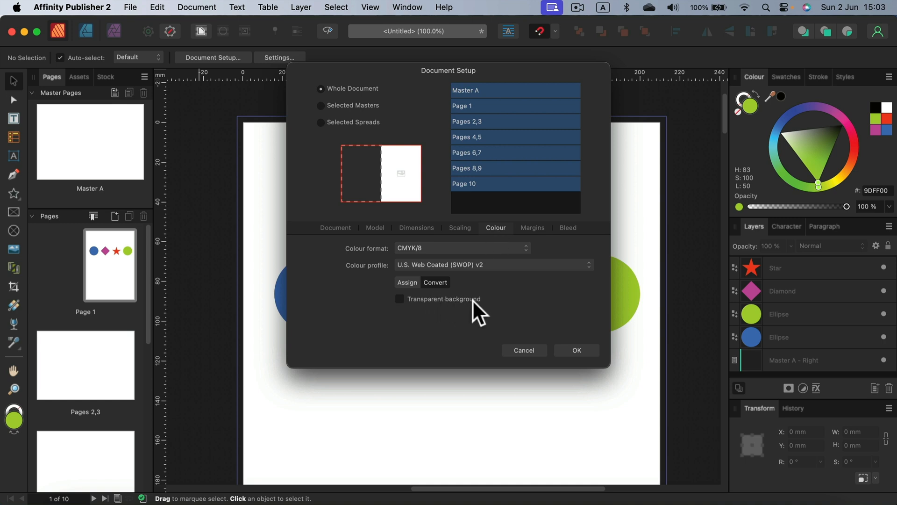
{"action": "left_click", "coordinate": [400, 299]}
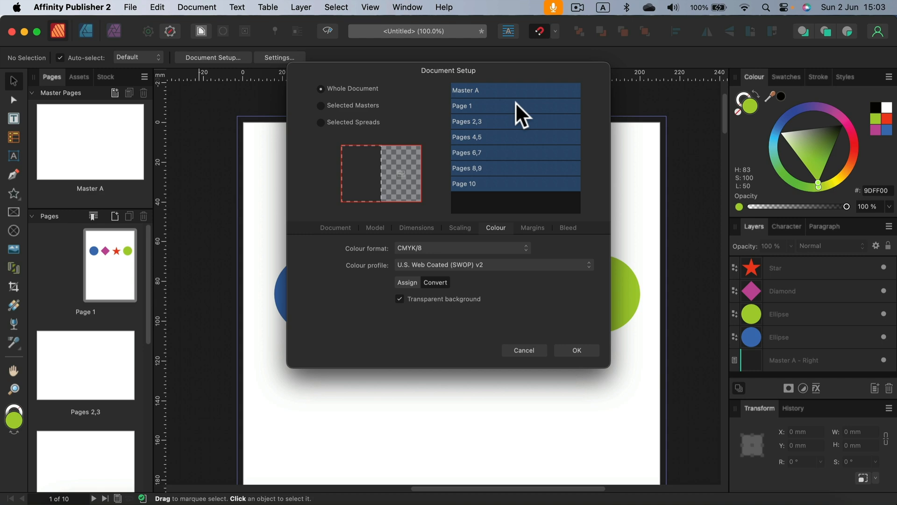
{"action": "left_click", "coordinate": [586, 352]}
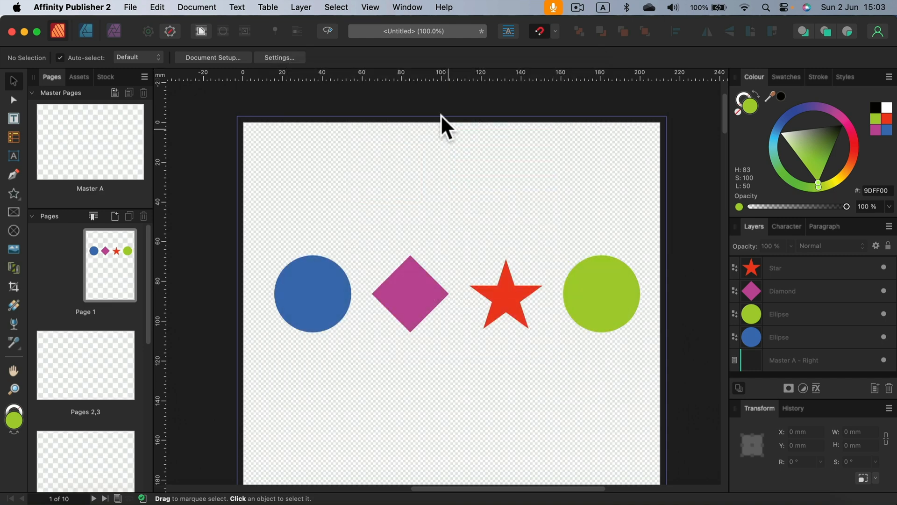